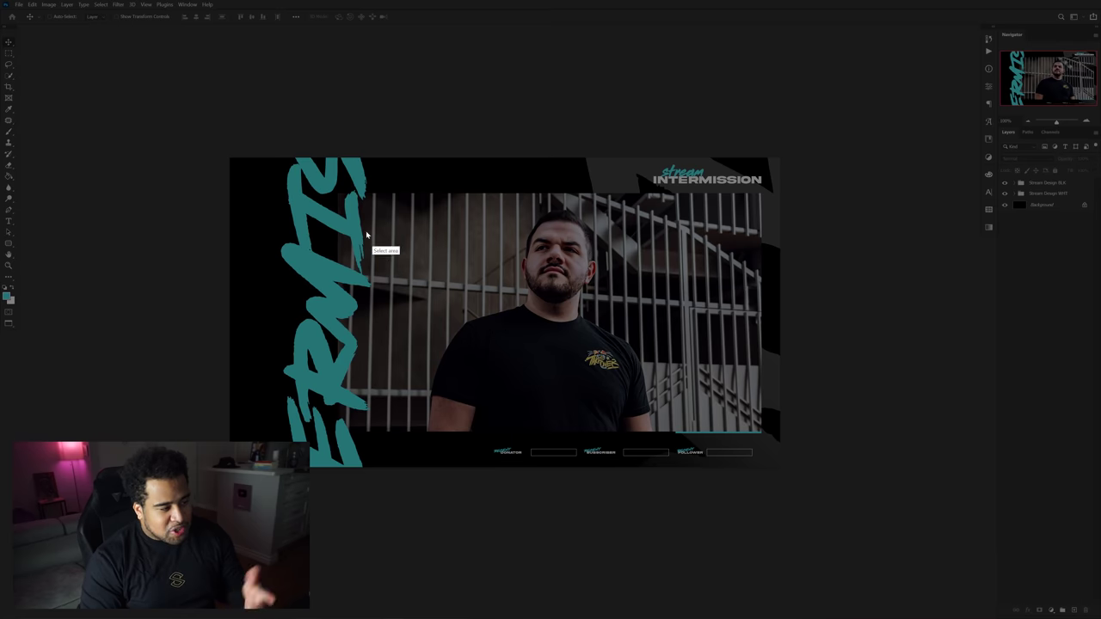
Step: Outline the right side, the "stream" heading and the vertical lettering in red on a screen capture, and discard the capture
left_click_drag(148, 41, 886, 584)
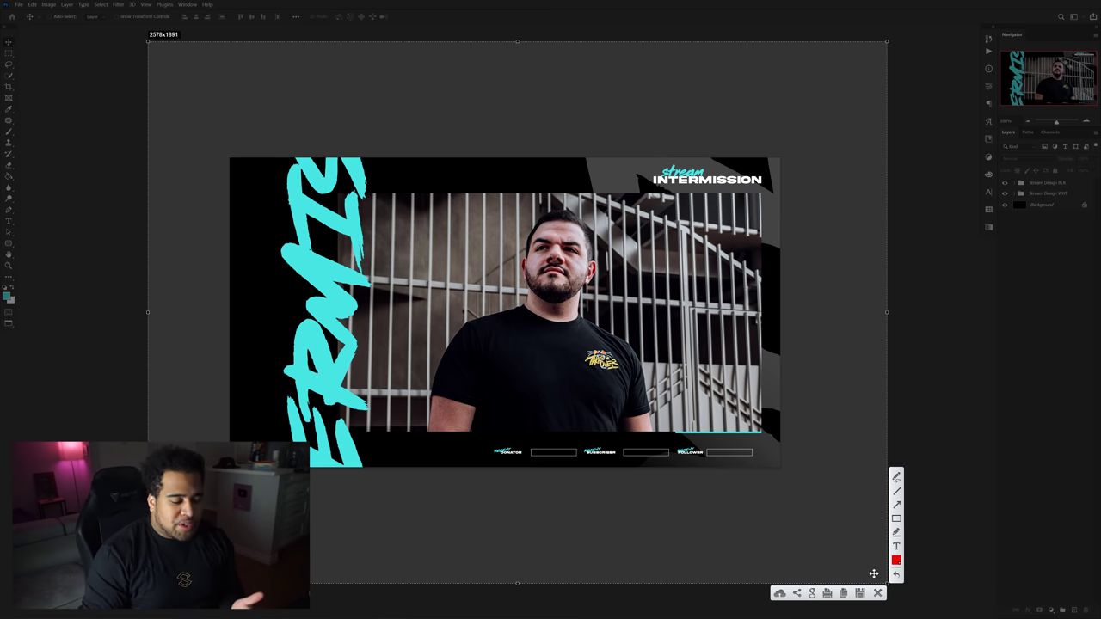
mouse_move(572, 87)
left_mouse_down()
mouse_move(668, 209)
mouse_move(835, 547)
left_mouse_up()
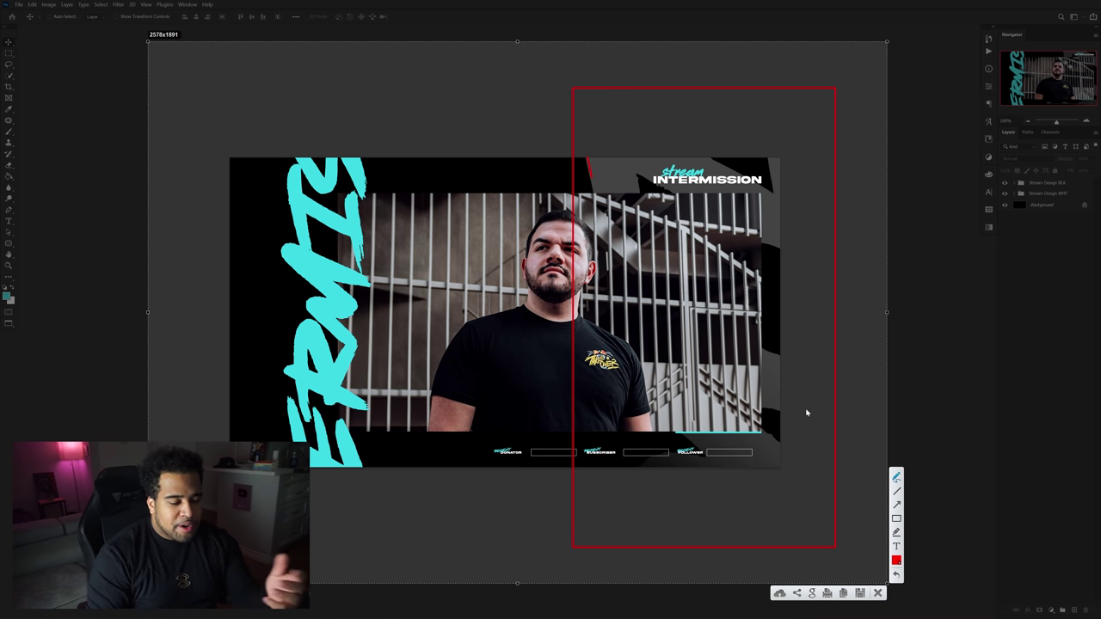
left_click_drag(659, 159, 712, 182)
mouse_move(271, 124)
left_mouse_down()
mouse_move(357, 459)
mouse_move(405, 492)
left_mouse_up()
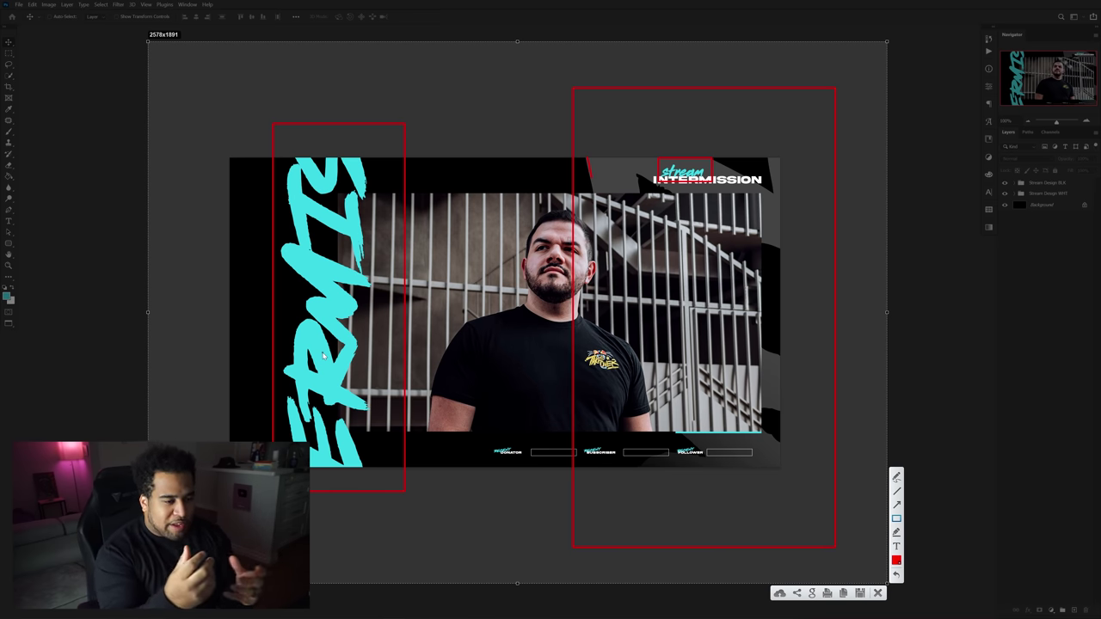
left_click(878, 592)
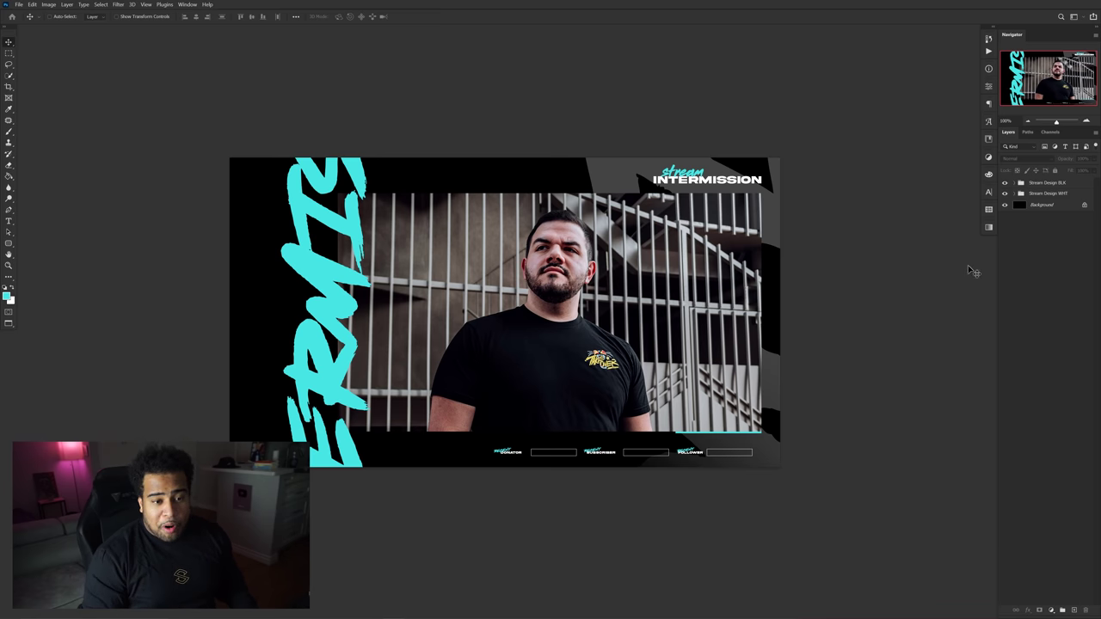
Step: Toggle the Stream Design BLK group off and back on to compare it with the white design
left_click(1004, 193)
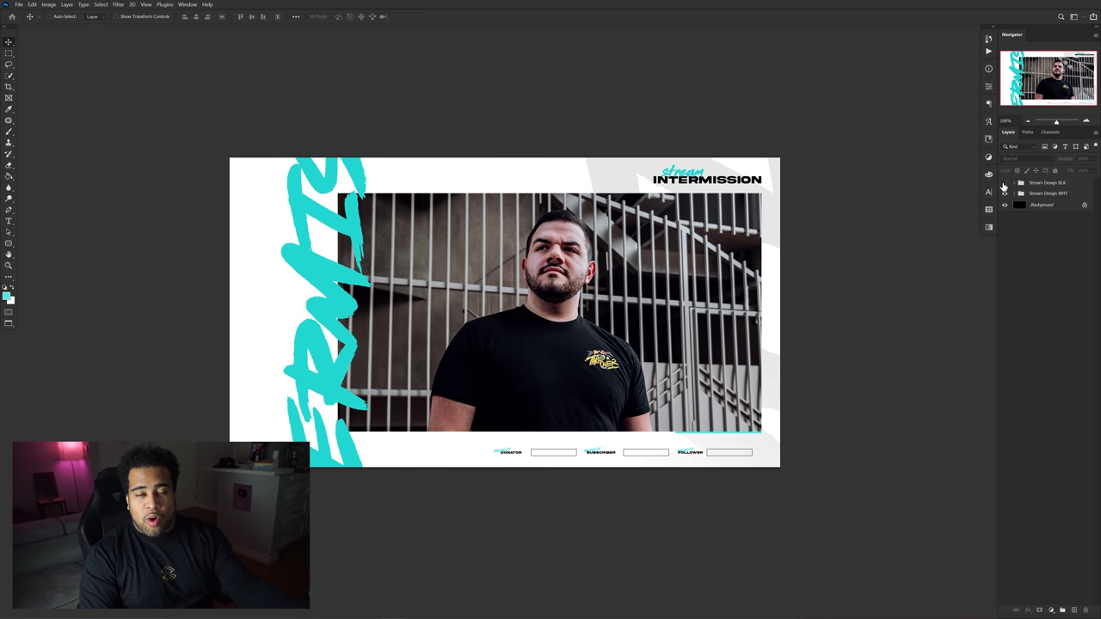
left_click(1003, 191)
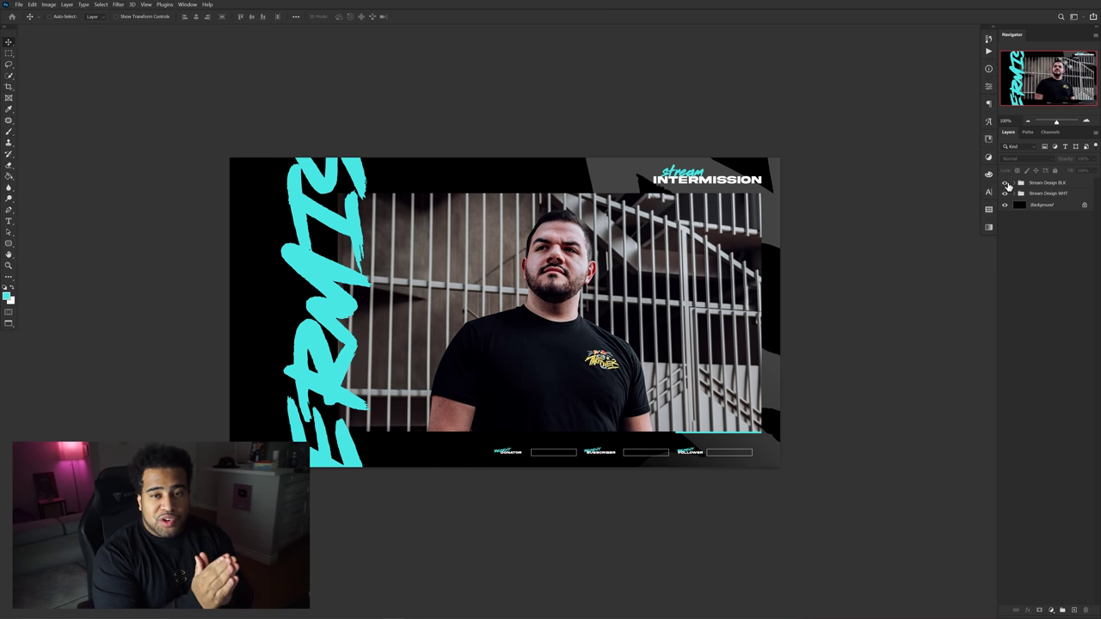
Step: Create a 1920 x 1080 px document at 300 ppi and invert its white background to black
left_click(31, 4)
left_click(26, 14)
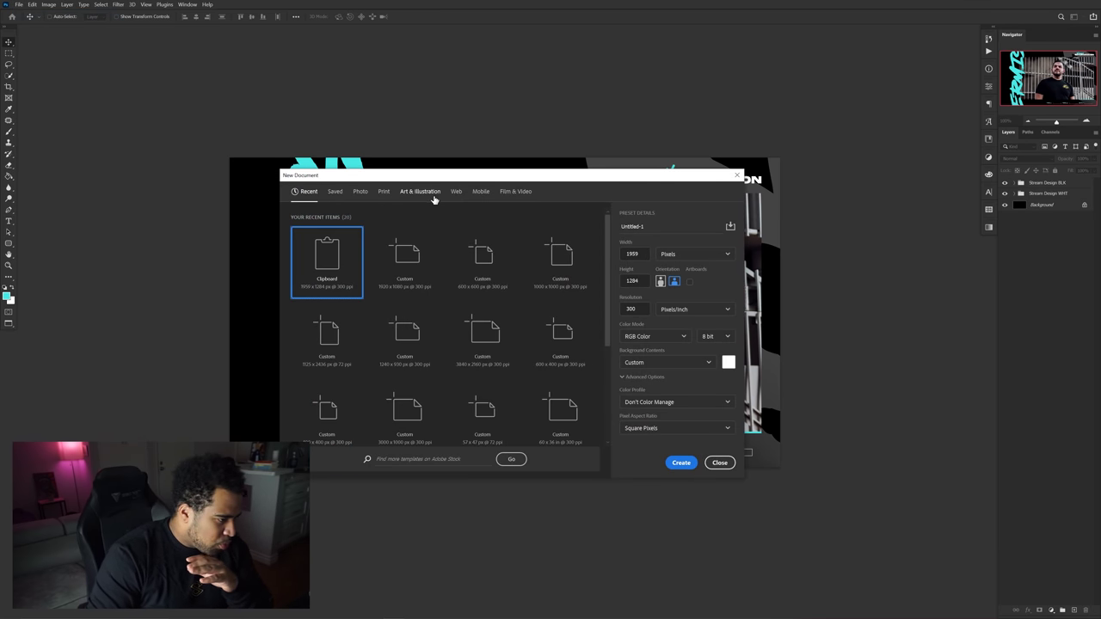
left_click(416, 248)
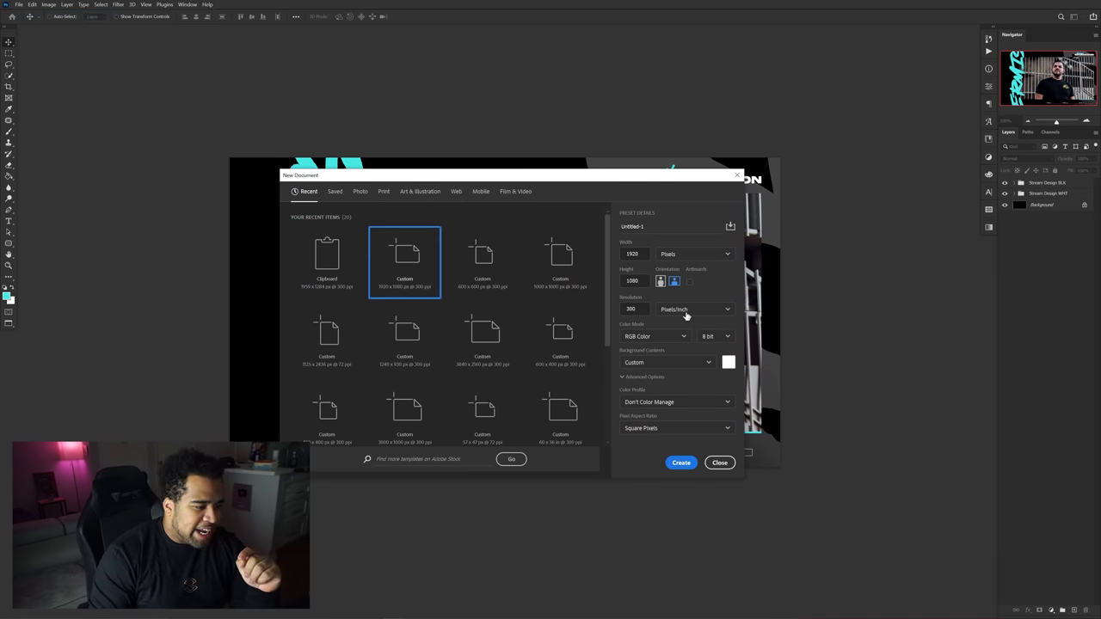
left_click(680, 463)
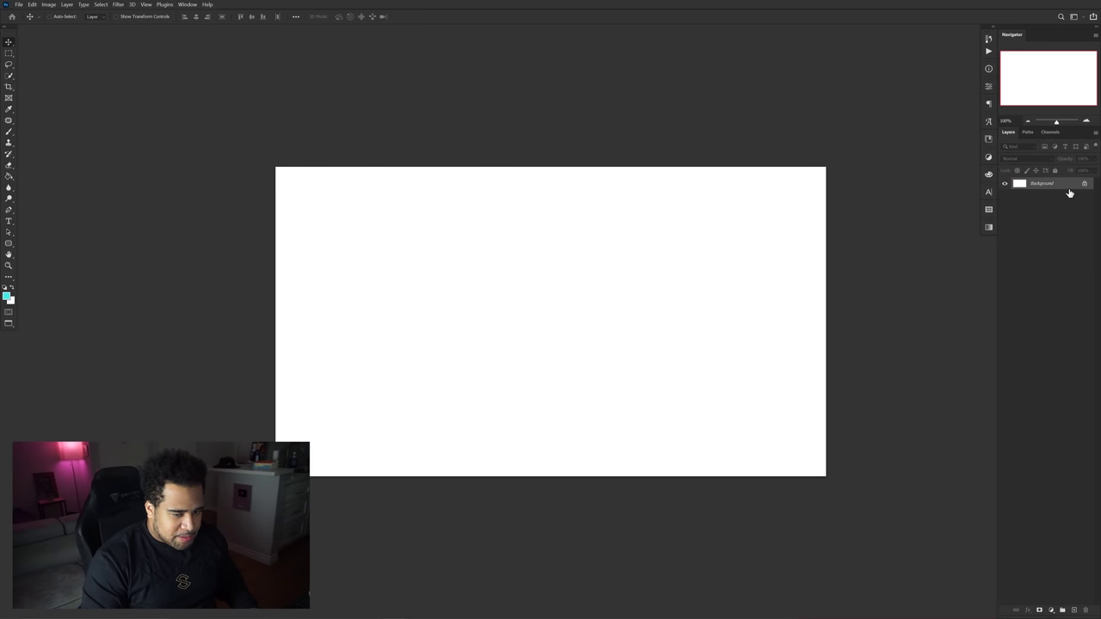
key("ctrl+i")
Step: Add the turquoise text "intermission" in the Dead Stock - Demo font on the black canvas
scroll(647, 284, "up", 5)
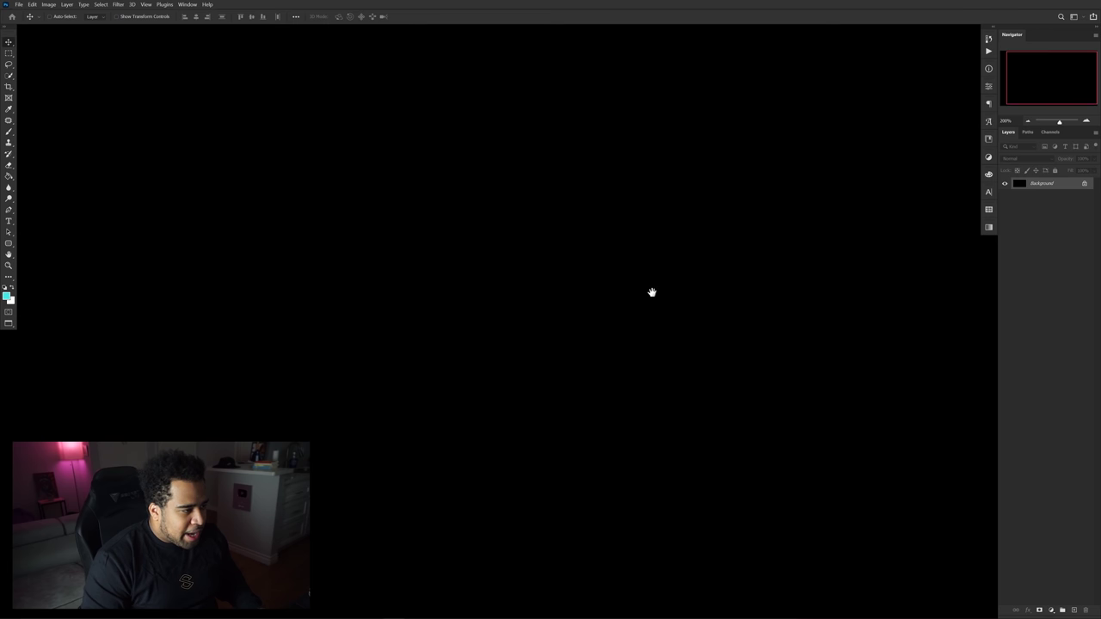
scroll(654, 295, "down", 3)
key("t")
left_click(369, 289)
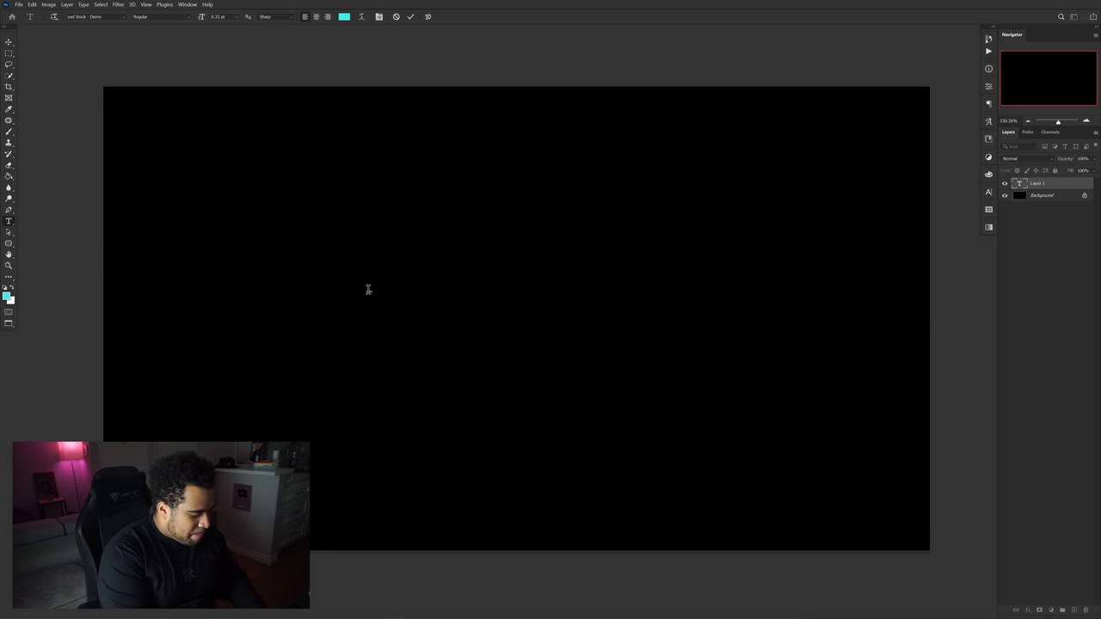
type("intermission")
key("ctrl+Return")
Step: Scale the intermission text up so it spans a bit over half of the canvas width
key("v")
key("ctrl+t")
left_click_drag(377, 290, 857, 187)
key("Return")
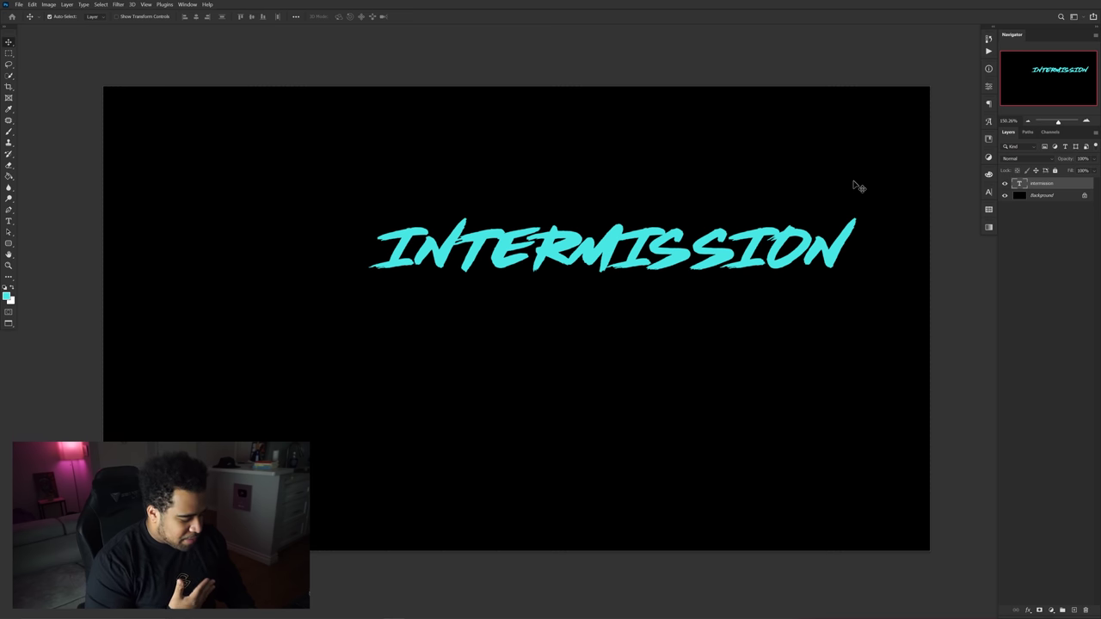
key("ctrl")
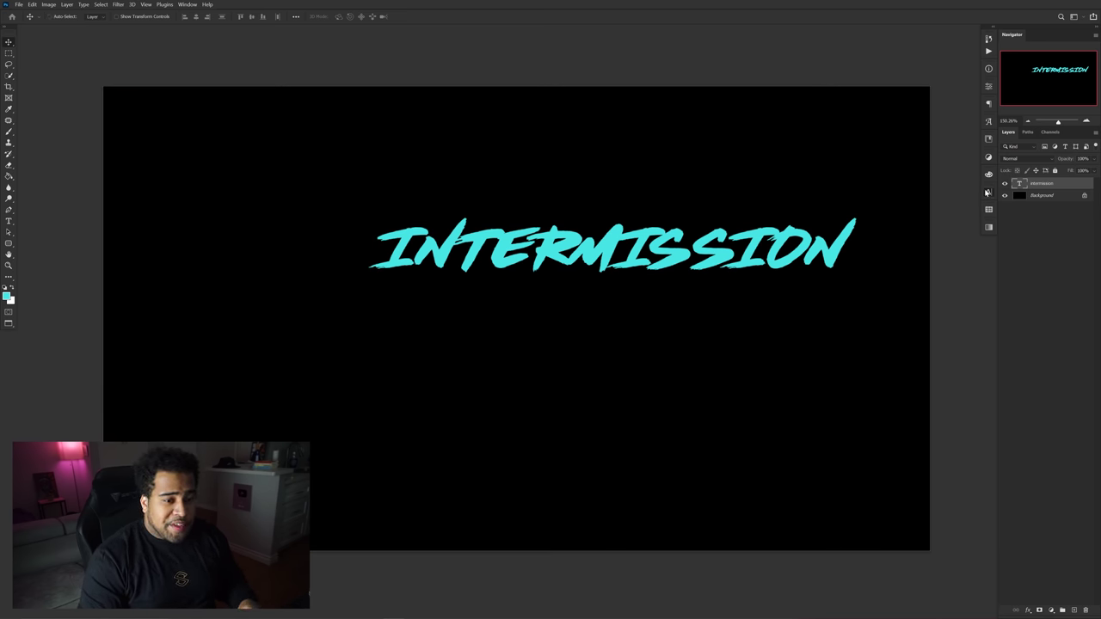
Step: Examine the intermission text's font and the favorite fonts offered in the font list
left_click(988, 191)
left_click(913, 204)
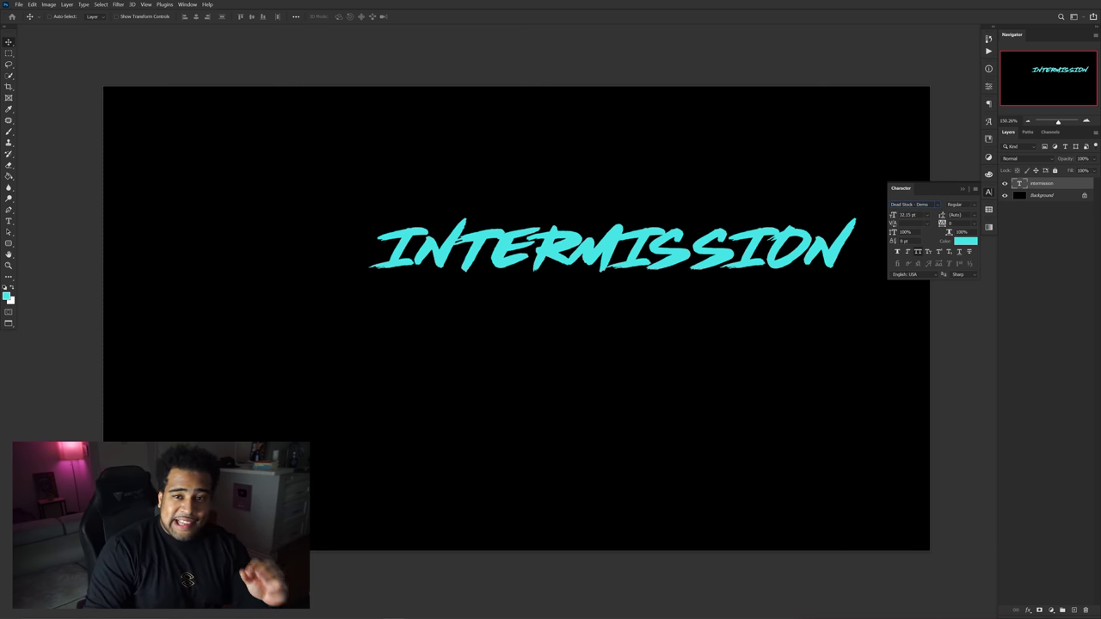
left_click(936, 207)
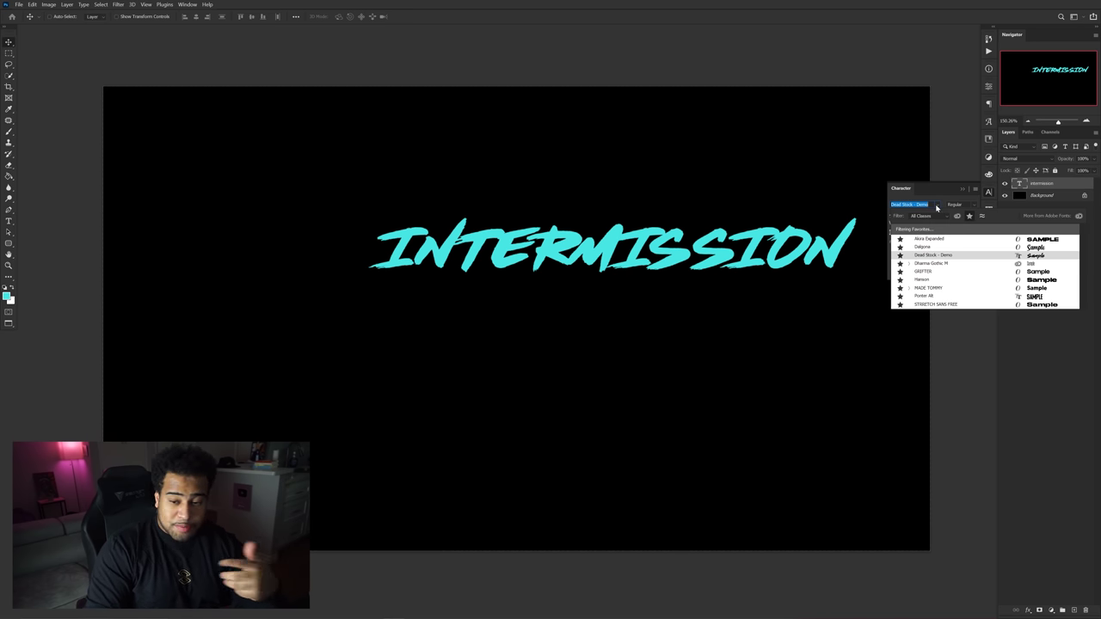
key("Escape")
Step: Try rotating the intermission text to vertical and enlarging it on the left of the canvas, and undo the transform
key("ctrl+t")
left_click_drag(637, 207, 593, 204)
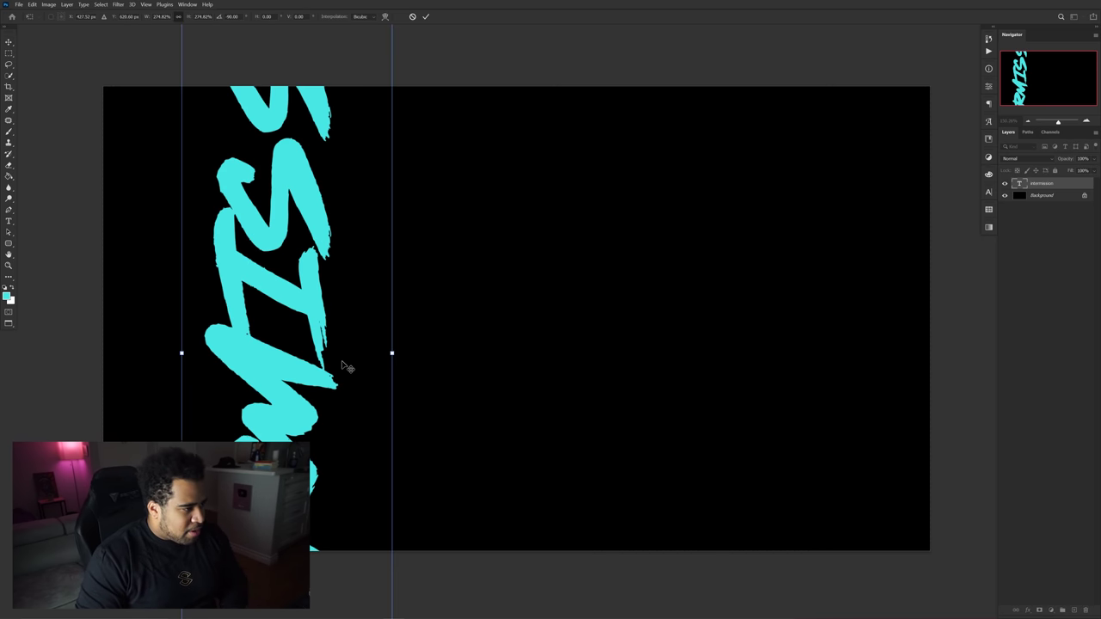
key("Return")
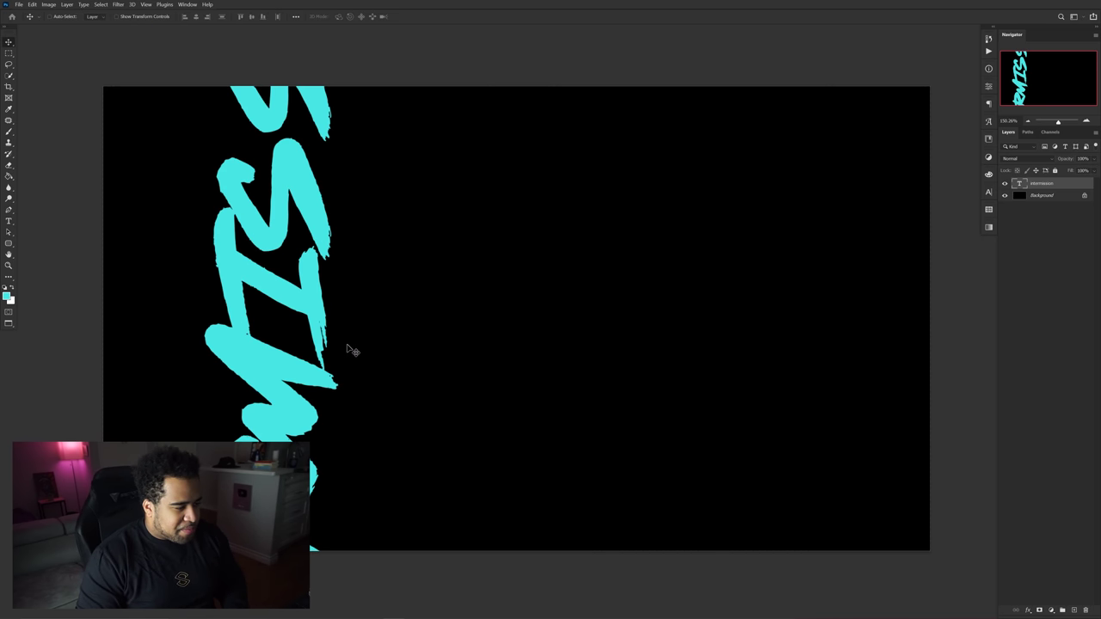
key("ctrl+z")
Step: Rotate the intermission text by -90°, enlarge it beyond the canvas height, and position it vertically along the left side of the canvas
key("ctrl+t")
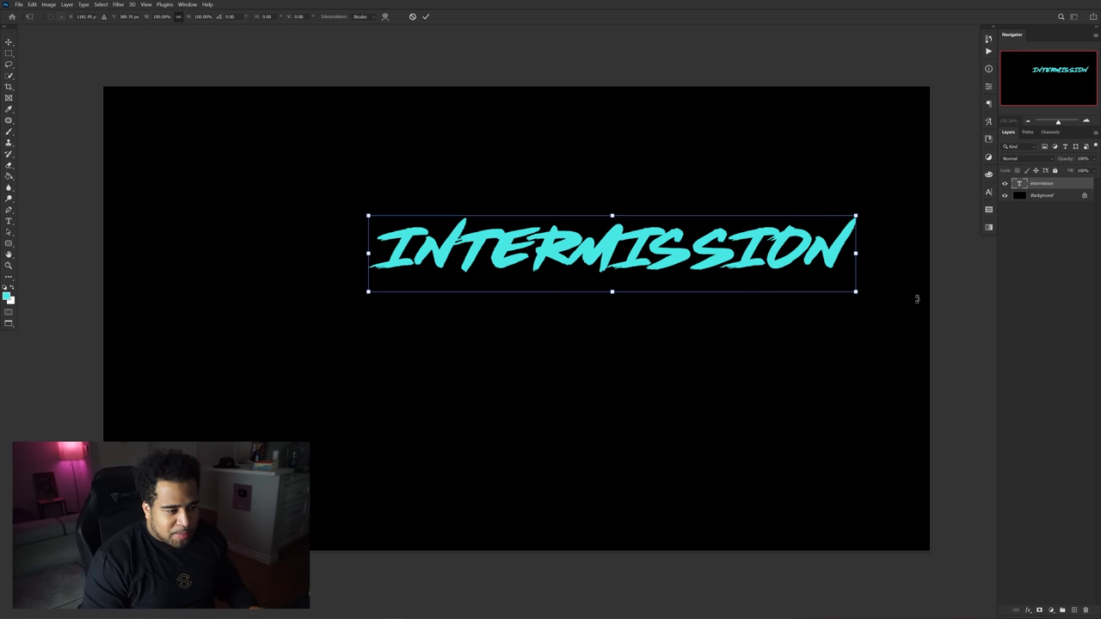
left_click_drag(870, 297, 693, 139)
left_click_drag(725, 358, 773, 373)
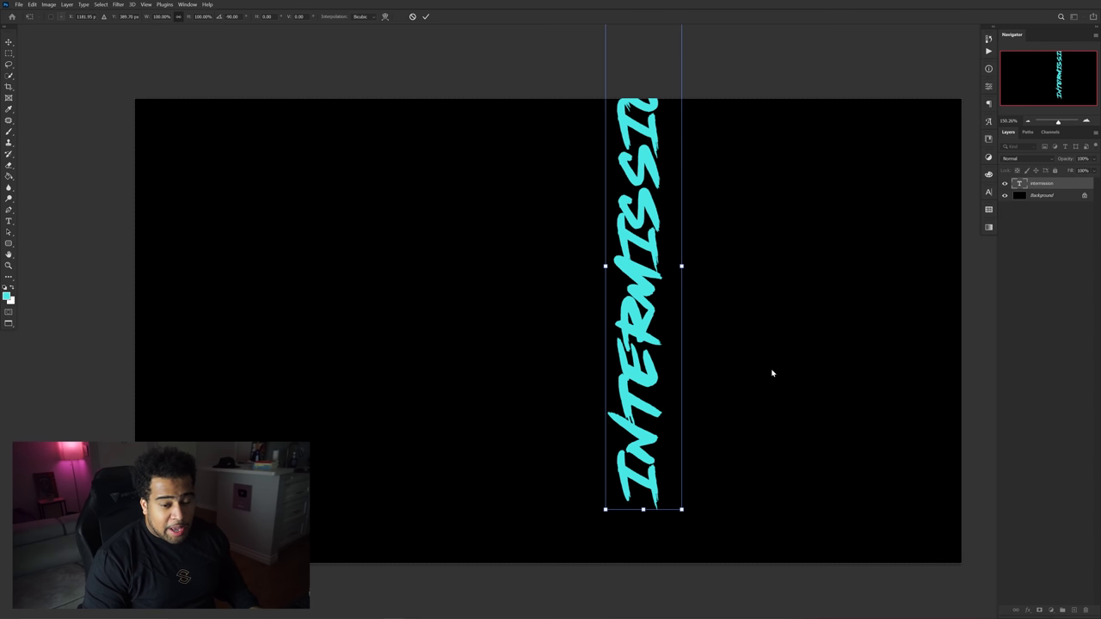
left_click_drag(703, 505, 667, 453)
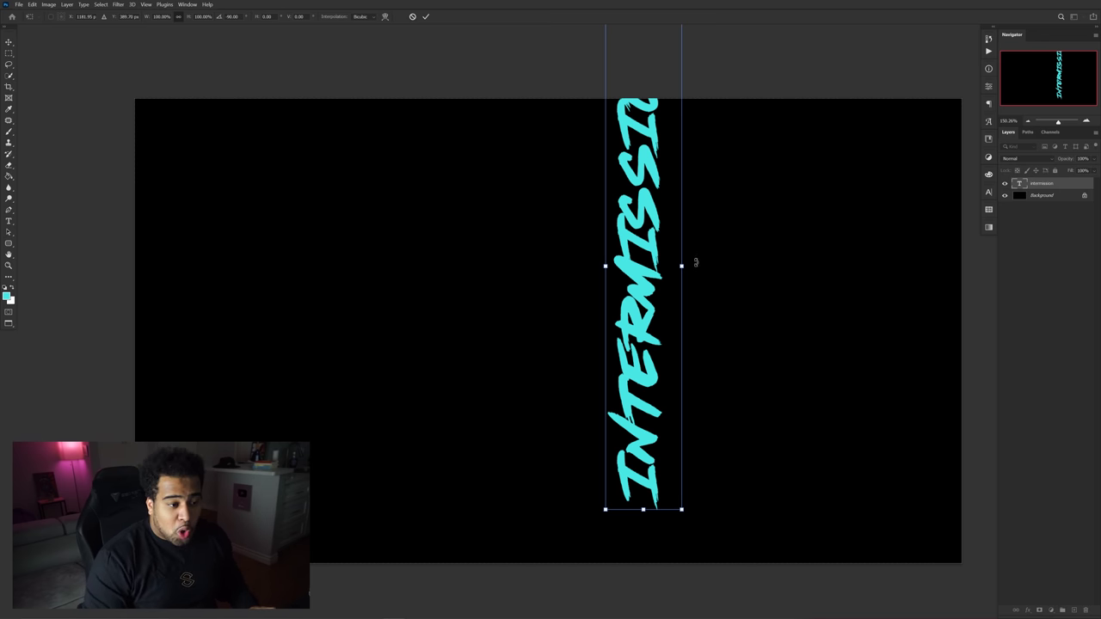
left_click_drag(682, 266, 370, 361)
key("Return")
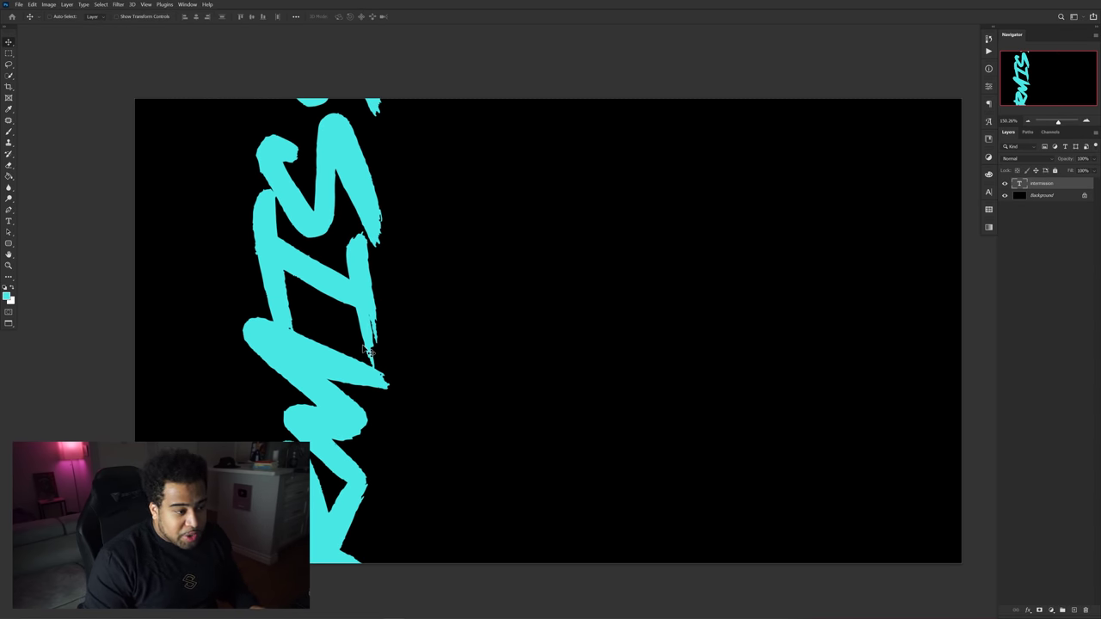
left_click_drag(368, 351, 368, 363)
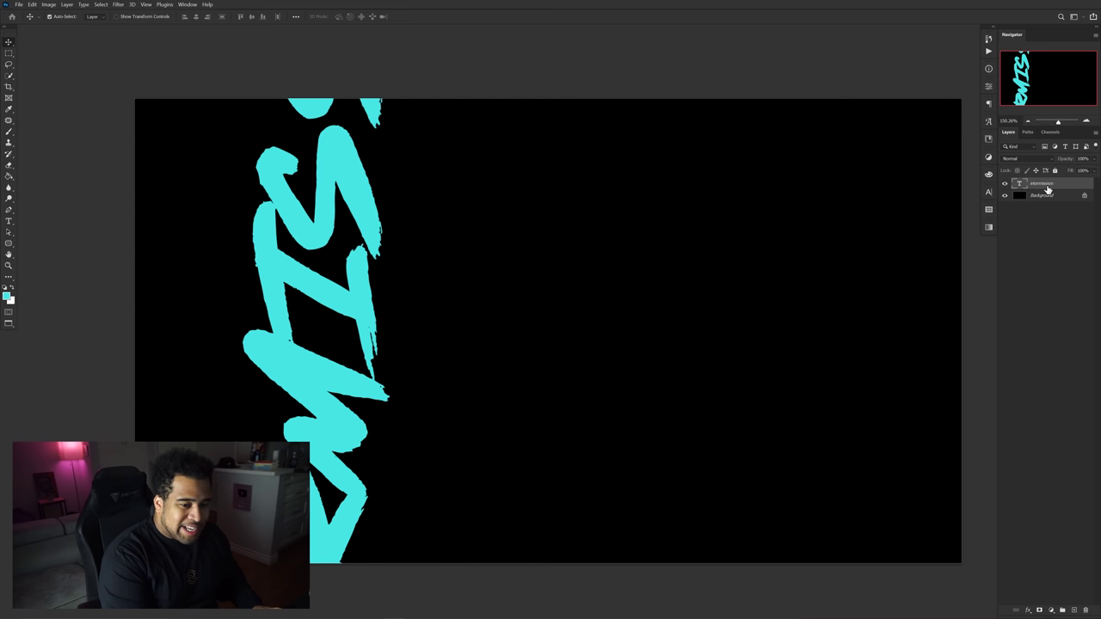
Step: Create a new layer above the intermission text and fill it with the turquoise foreground color
key("ctrl+shift+n")
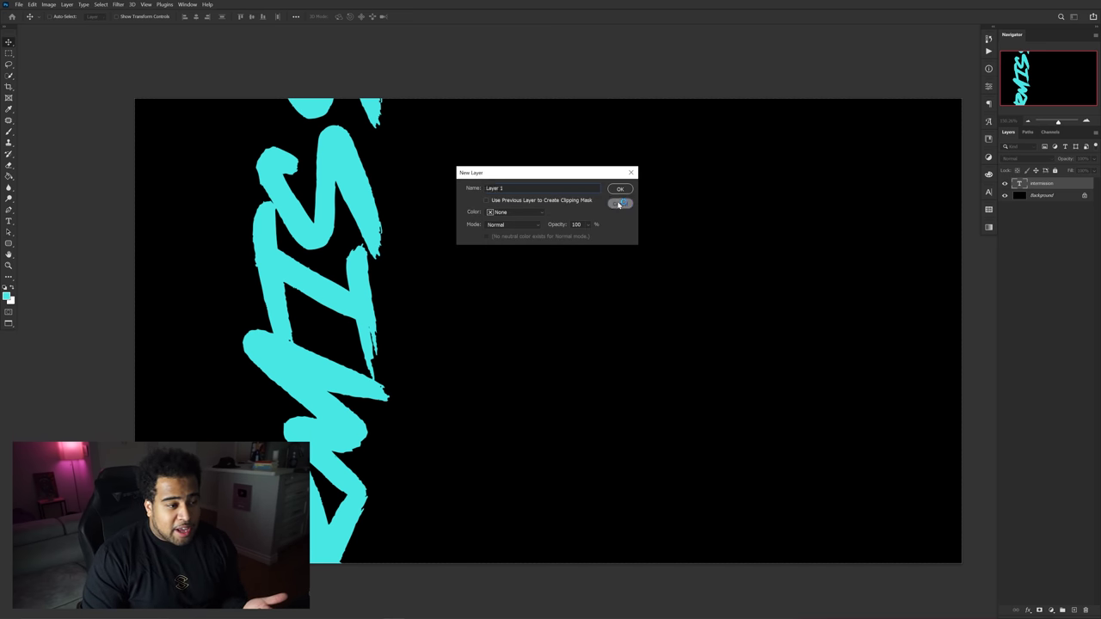
left_click(618, 204)
left_click(1075, 610)
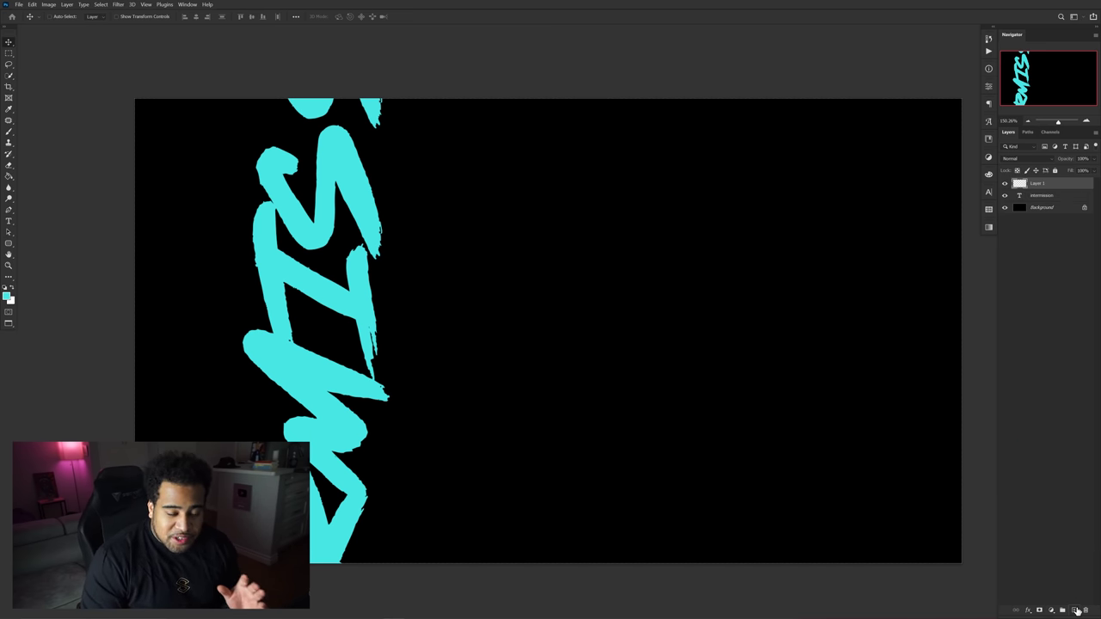
key("ctrl+BackSpace")
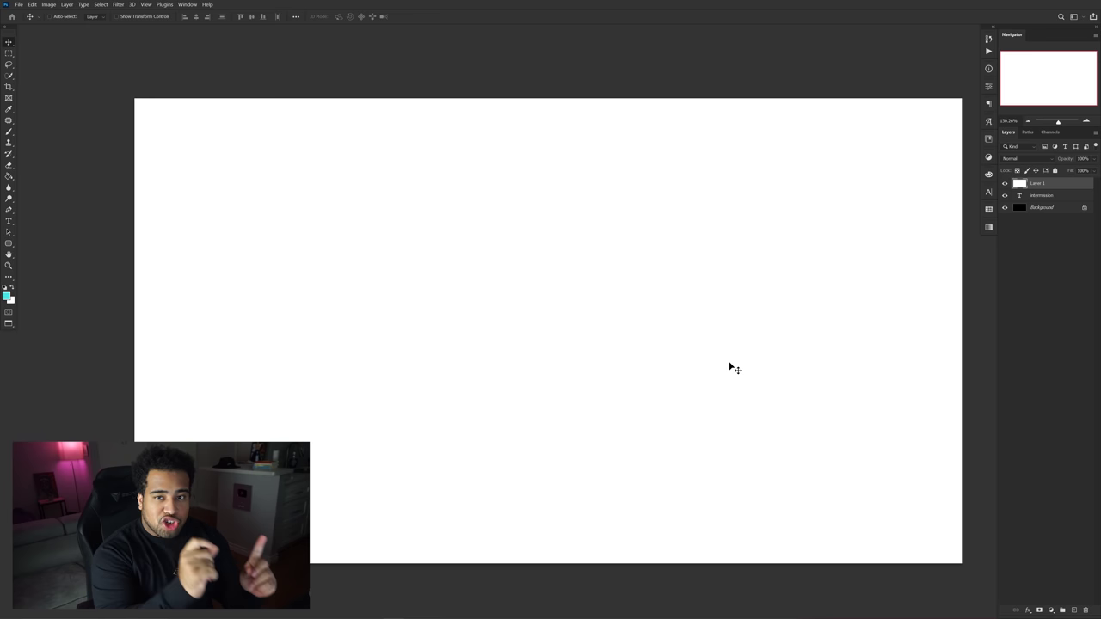
key("alt+BackSpace")
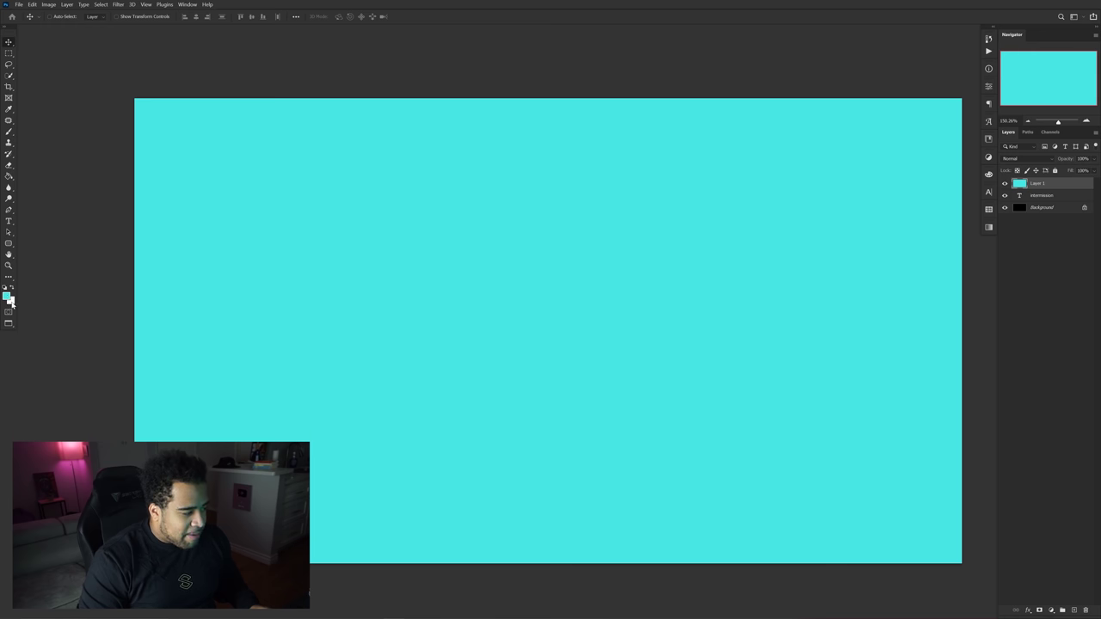
key("ctrl+BackSpace")
key("alt+BackSpace")
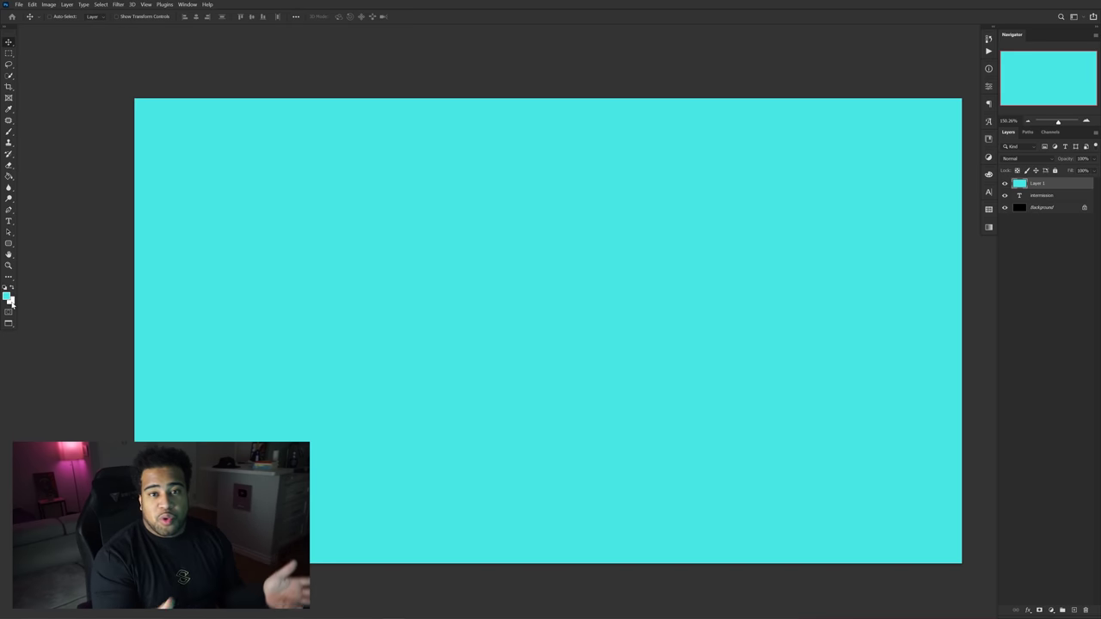
Step: Convert the turquoise fill layer to a smart object and scale it down to a smaller rectangle at the canvas's left edge
right_click(1051, 187)
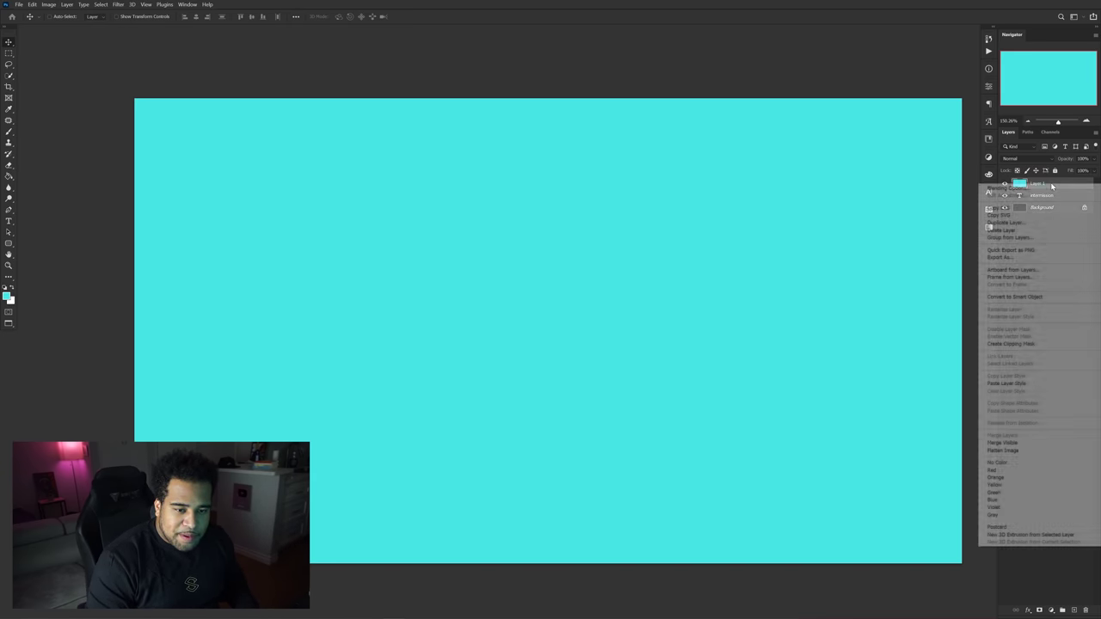
left_click(1008, 296)
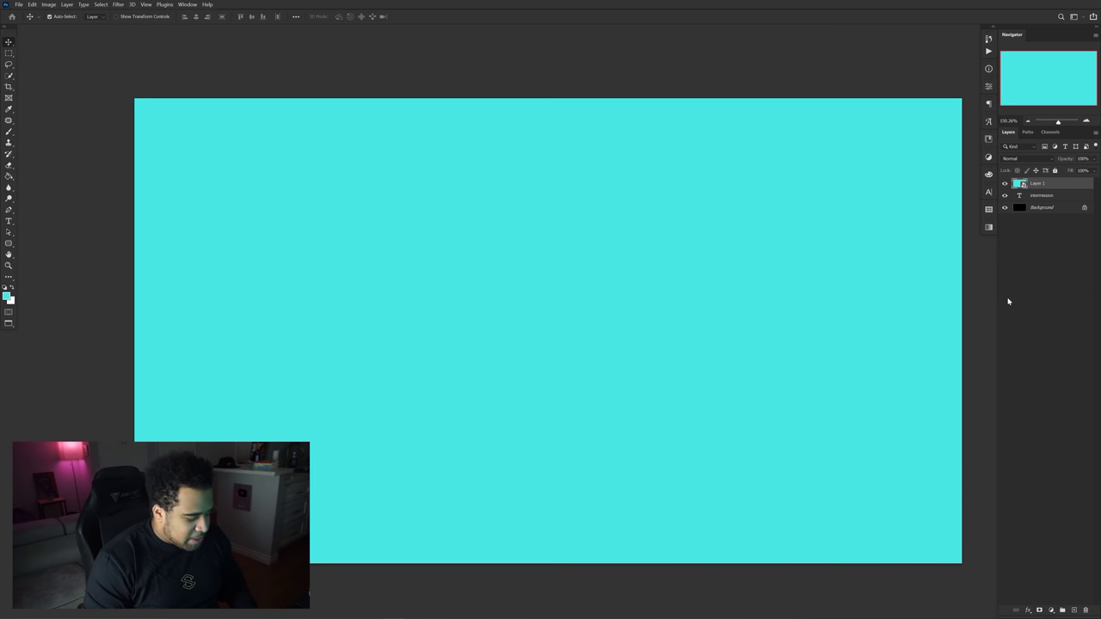
key("ctrl+t")
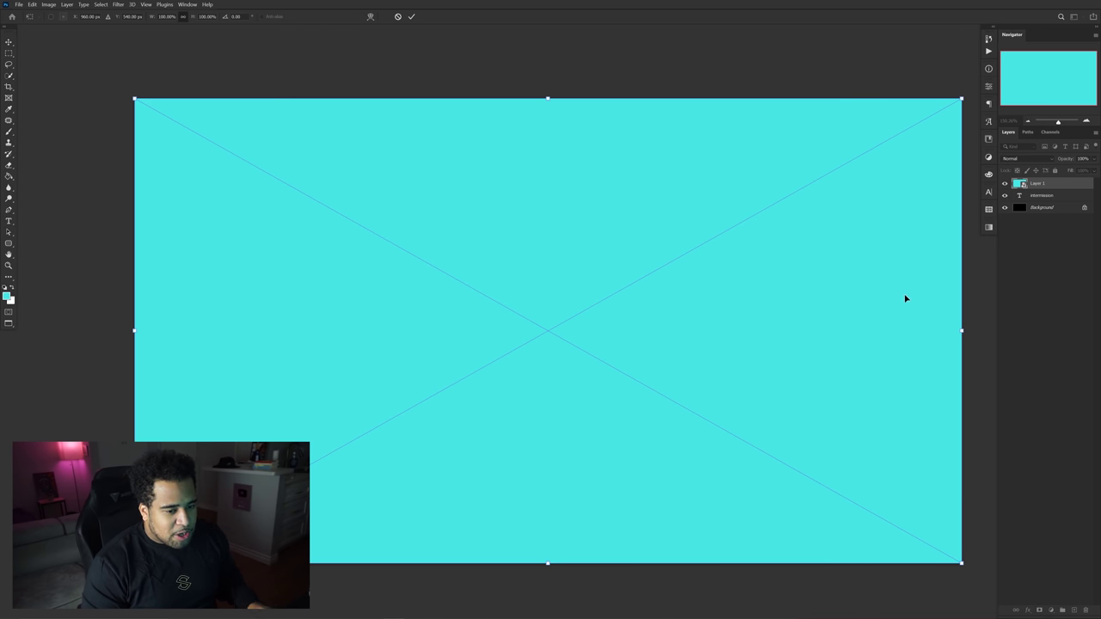
left_click_drag(963, 330, 619, 305)
key("Return")
Step: Set the rectangle's saturation to -100 and enlarge it to about 1423 x 800 px, placed toward the right of the canvas
key("ctrl+u")
left_click_drag(526, 229, 484, 229)
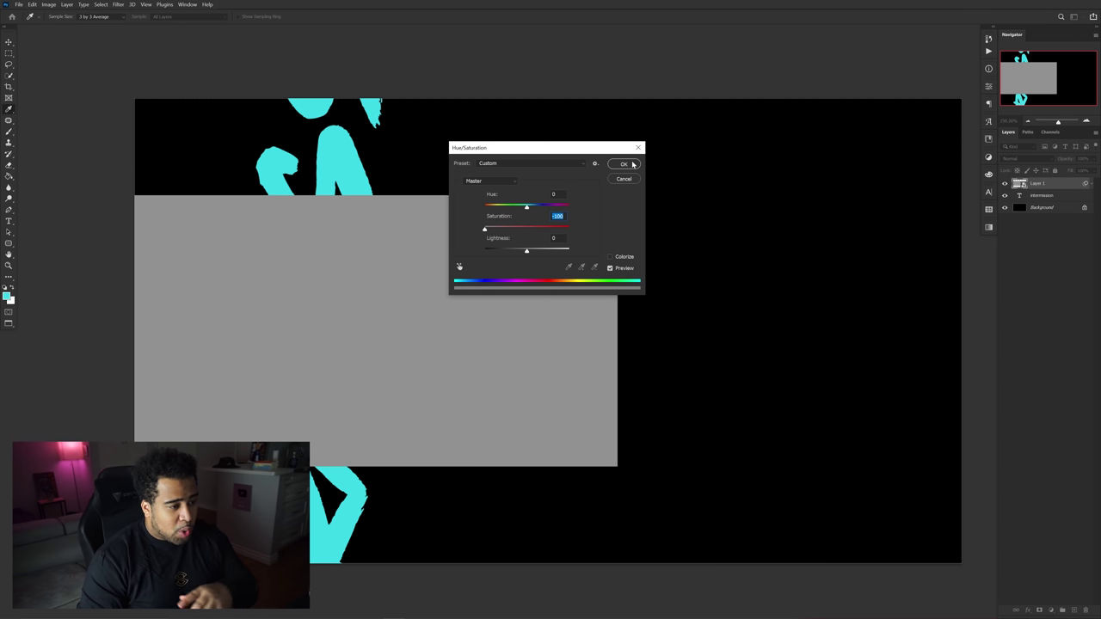
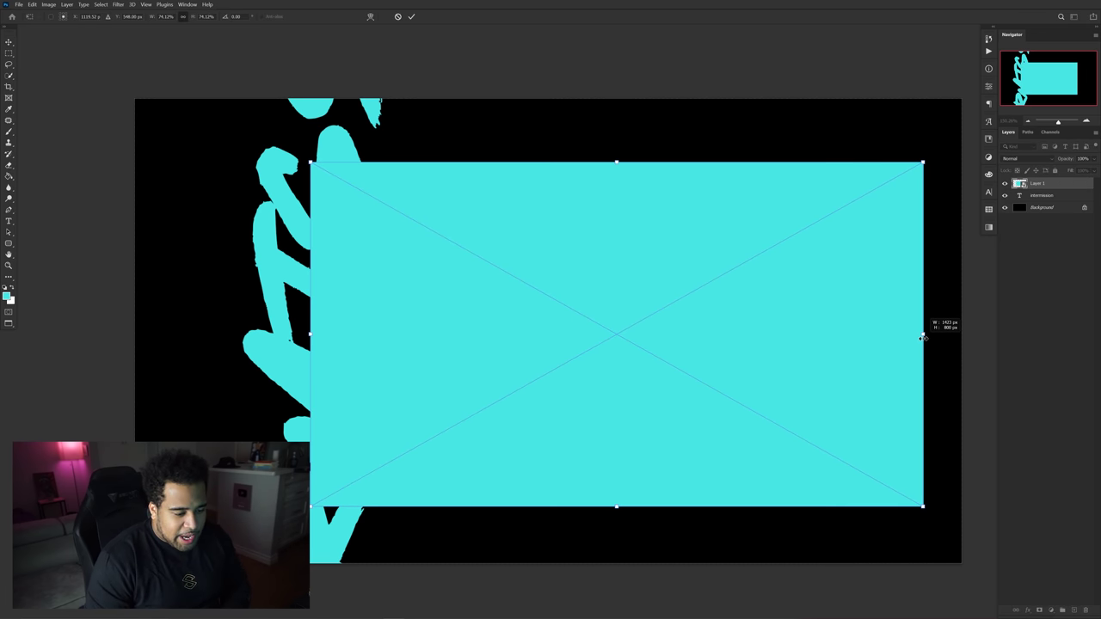
key("Return")
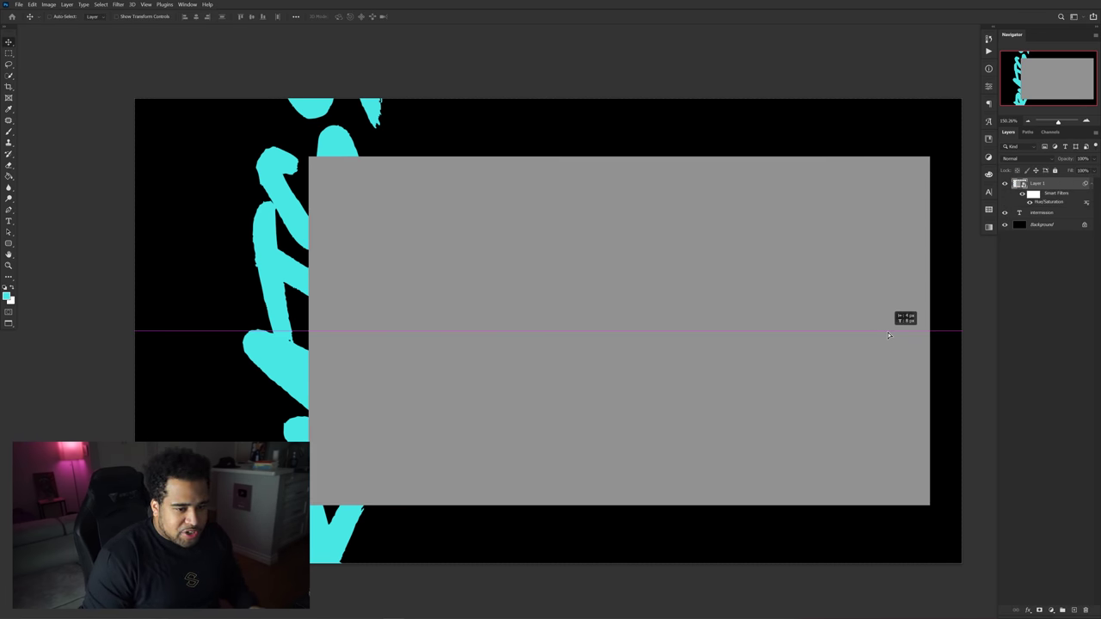
Step: Move the vertical intermission text farther left and place its layer above the gray rectangle
left_click(283, 233, "ctrl")
left_click_drag(282, 235, 245, 234)
left_click_drag(1056, 216, 1045, 182)
Step: Add the portrait photo directly above the gray rectangle layer and clip it to the rectangle
left_click(1028, 197)
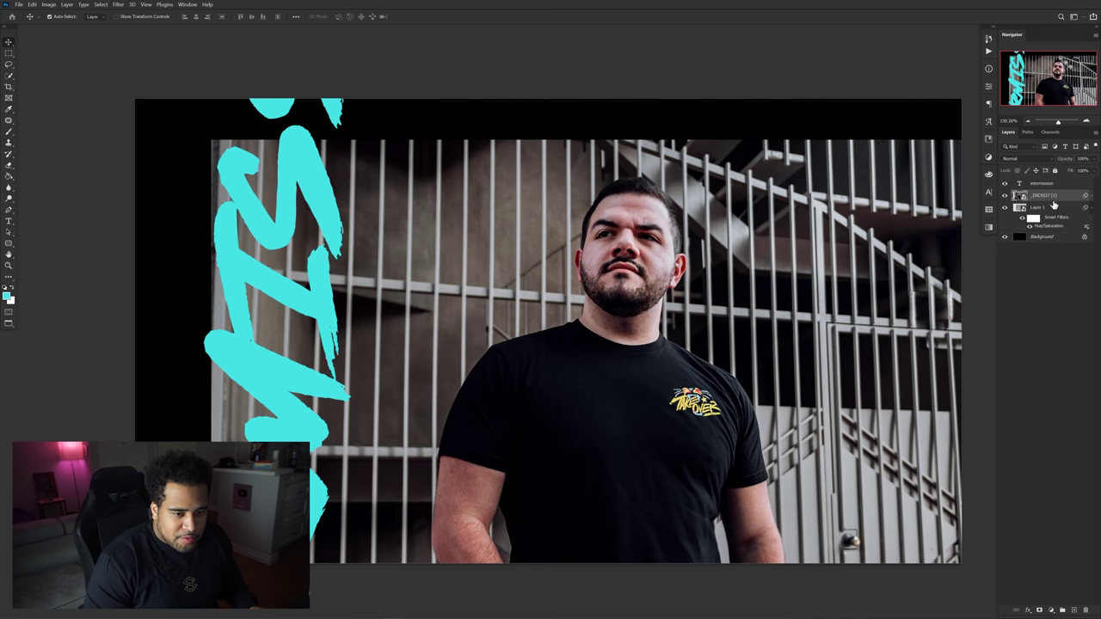
left_click(1052, 200, "alt")
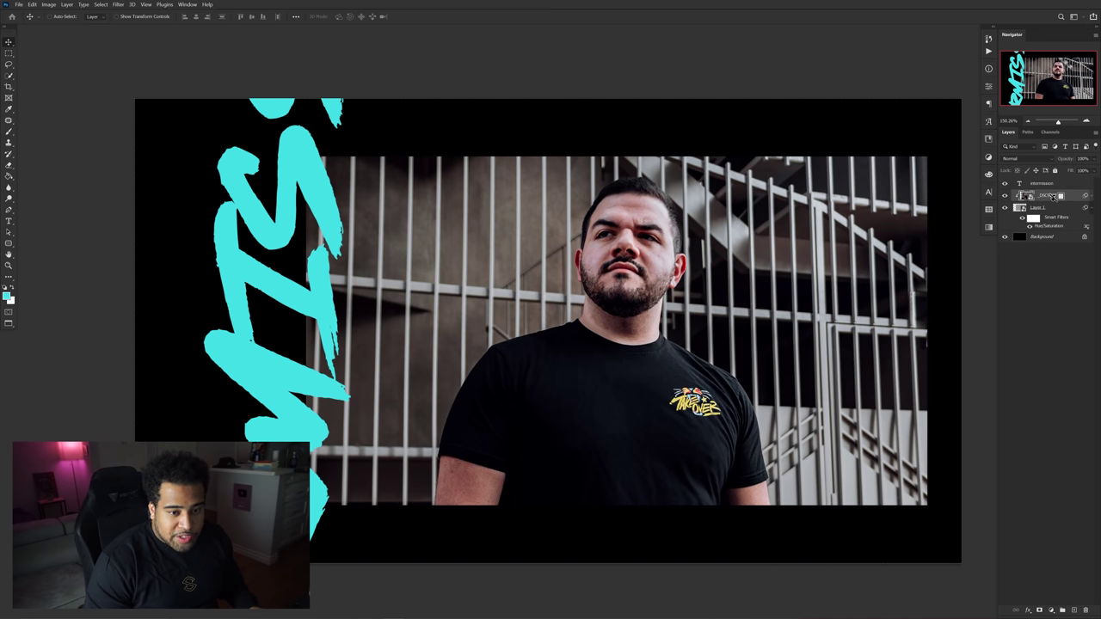
Step: Shift the portrait photo slightly left and add a small "intermission" text above the photo's upper-right corner
left_click_drag(653, 246, 647, 246)
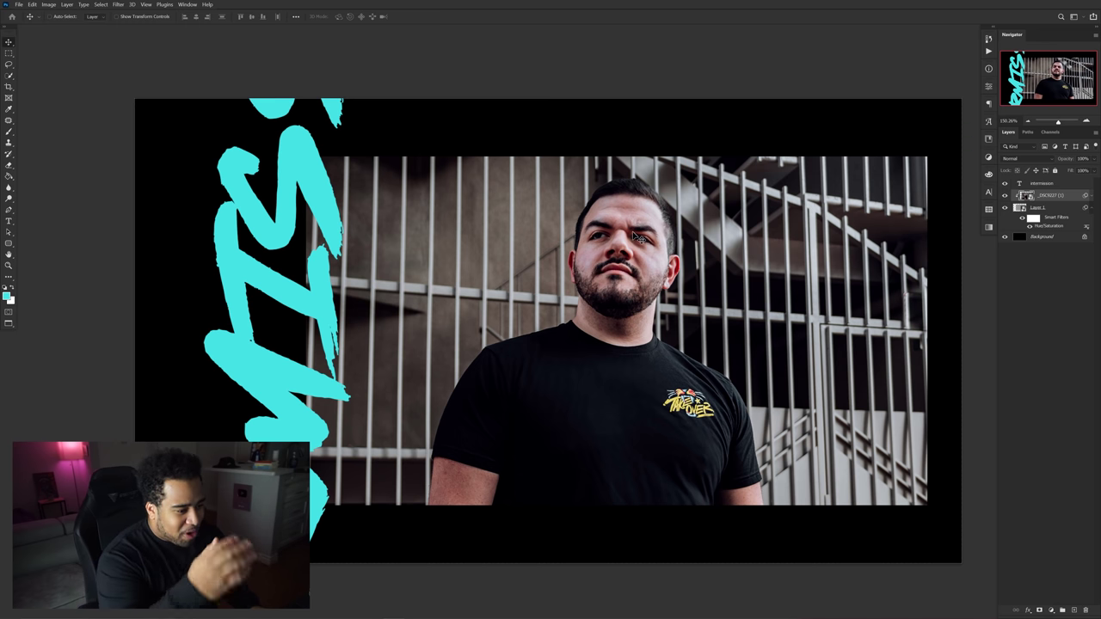
key("t")
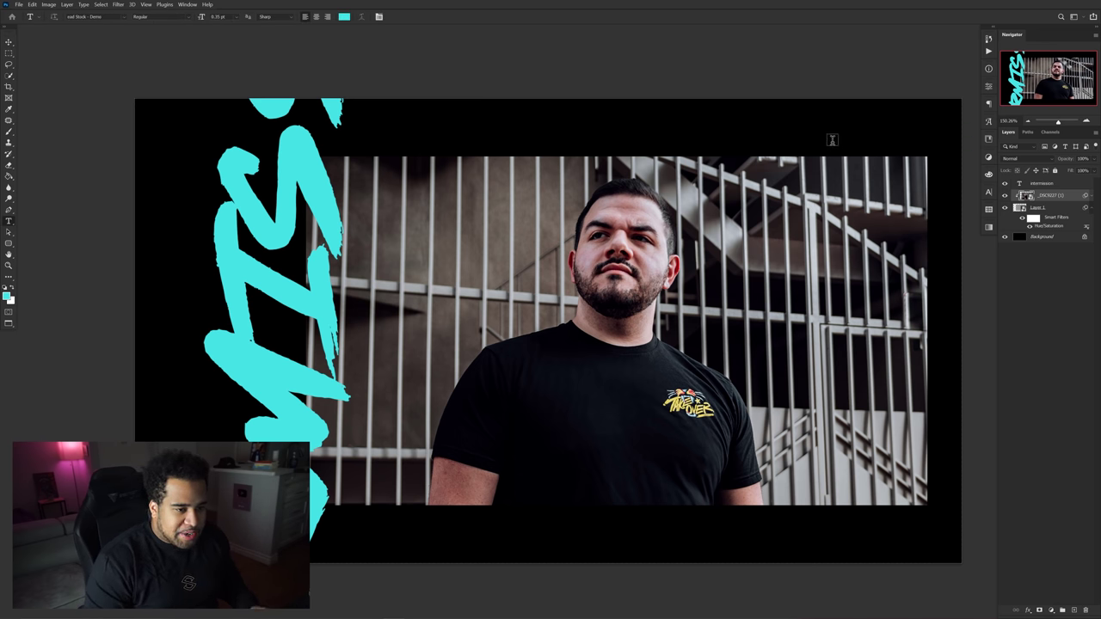
left_click(832, 139)
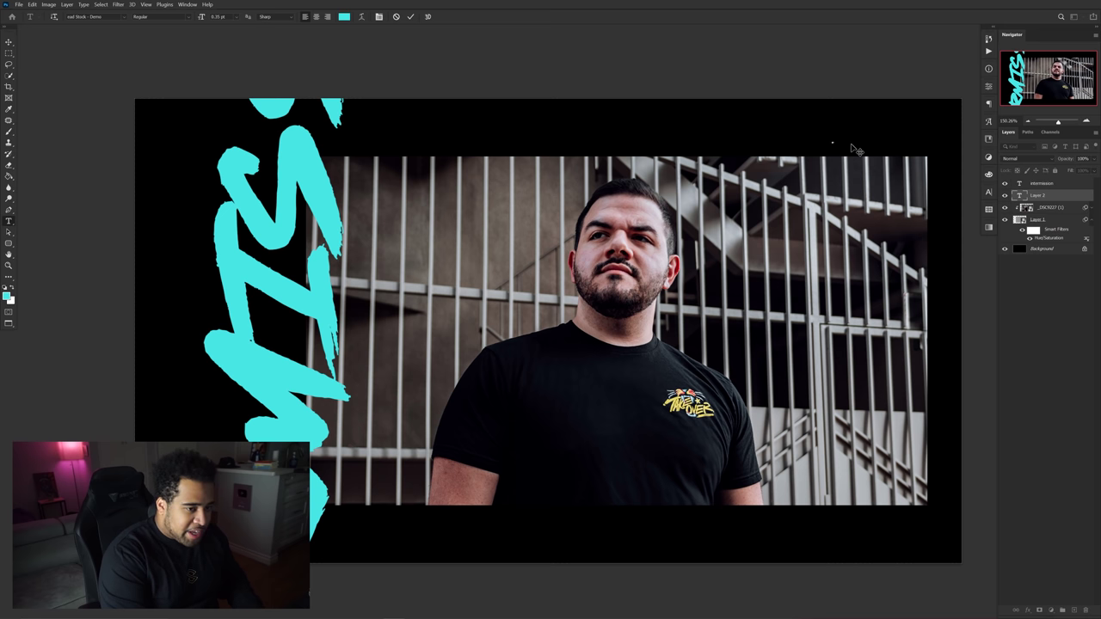
mouse_move(907, 138)
left_mouse_down()
mouse_move(874, 144)
mouse_move(900, 143)
left_mouse_up()
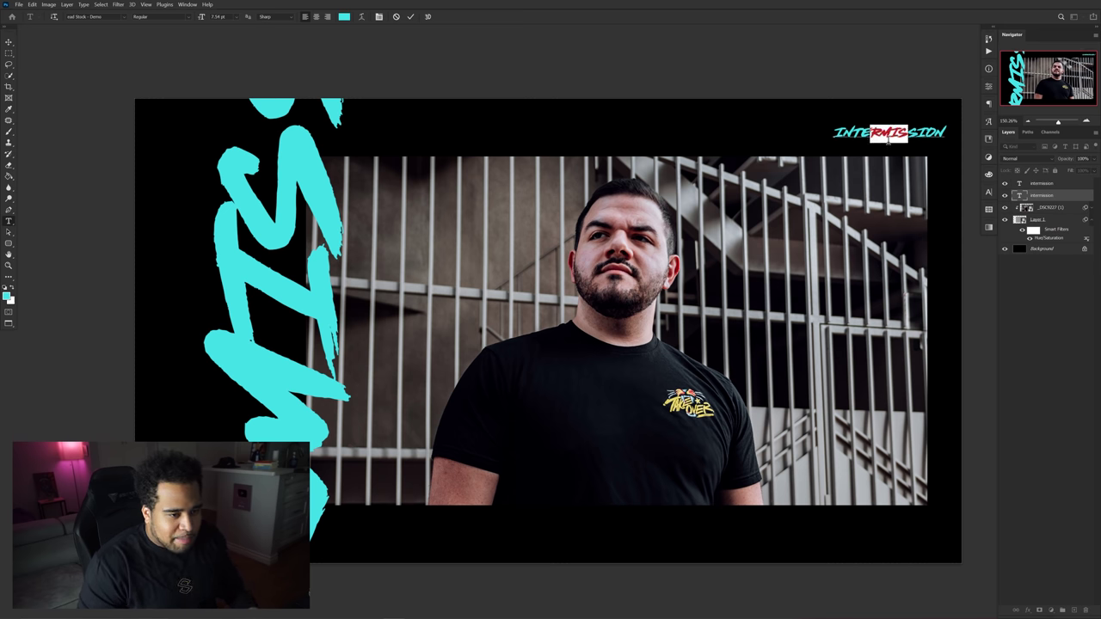
key("ctrl+Return")
key("v")
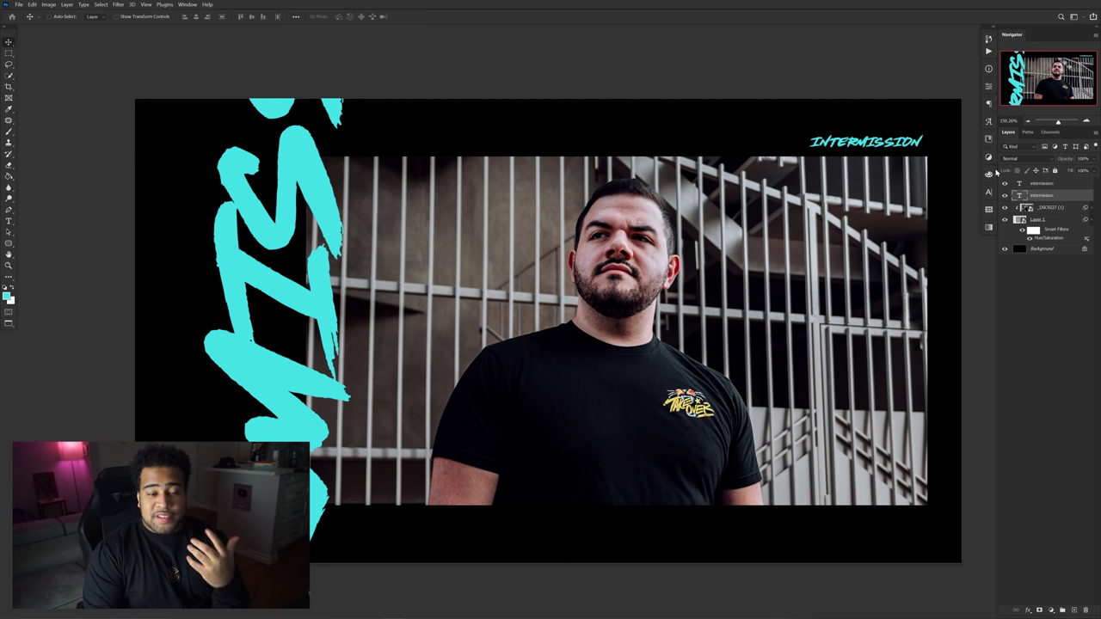
Step: Set the small intermission text's font to Akira Expanded and align its right end with the photo's right edge
left_click(988, 191)
left_click(936, 204)
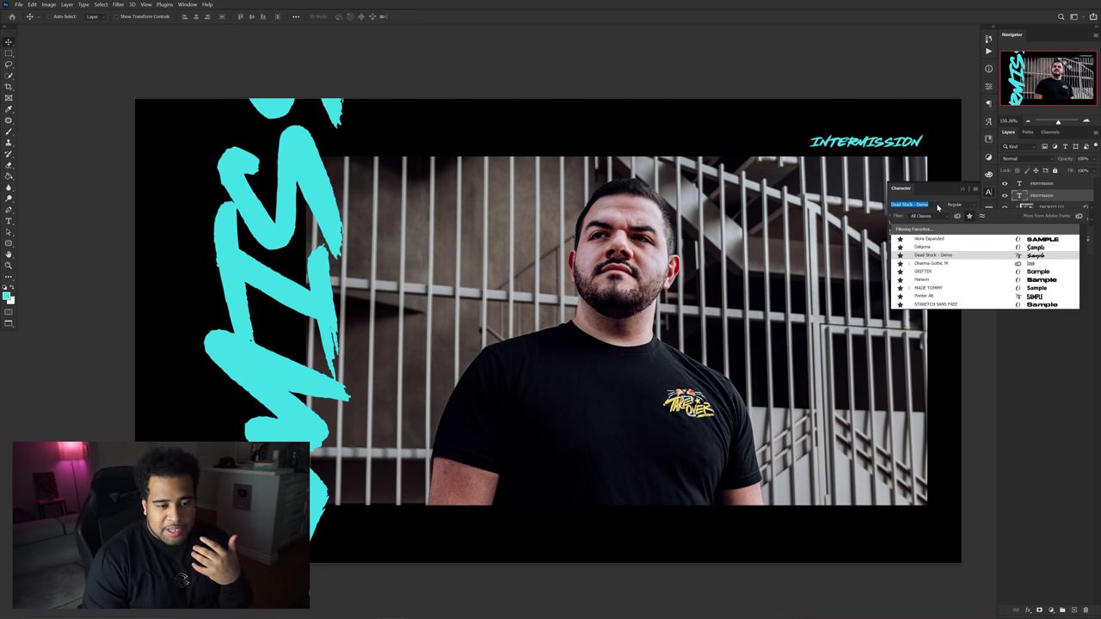
left_click(928, 238)
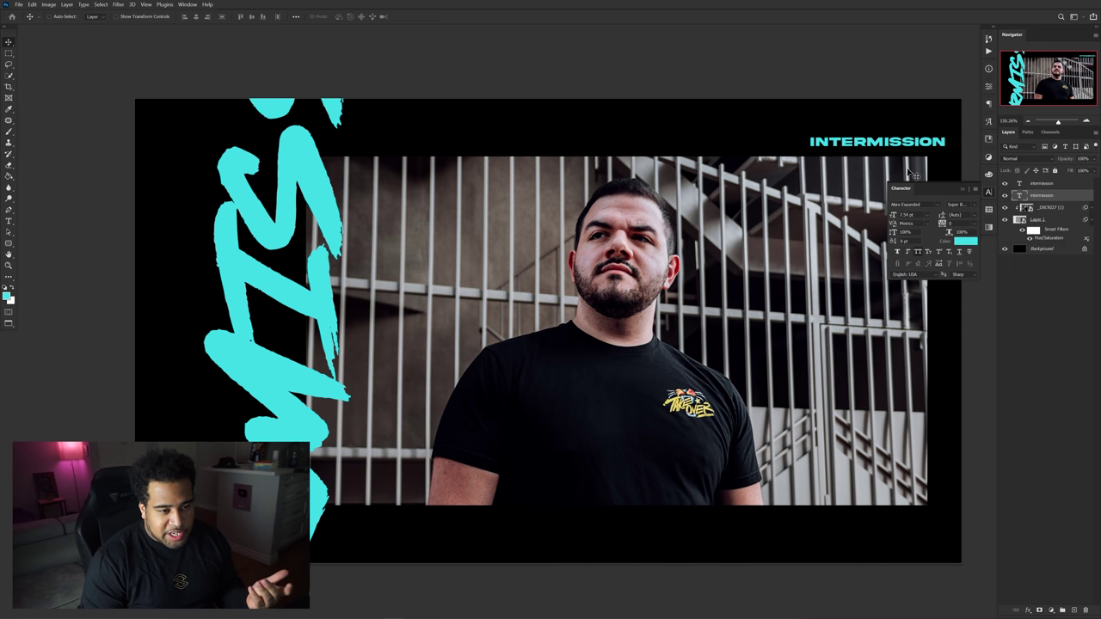
left_click(994, 193)
scroll(935, 146, "up", 1)
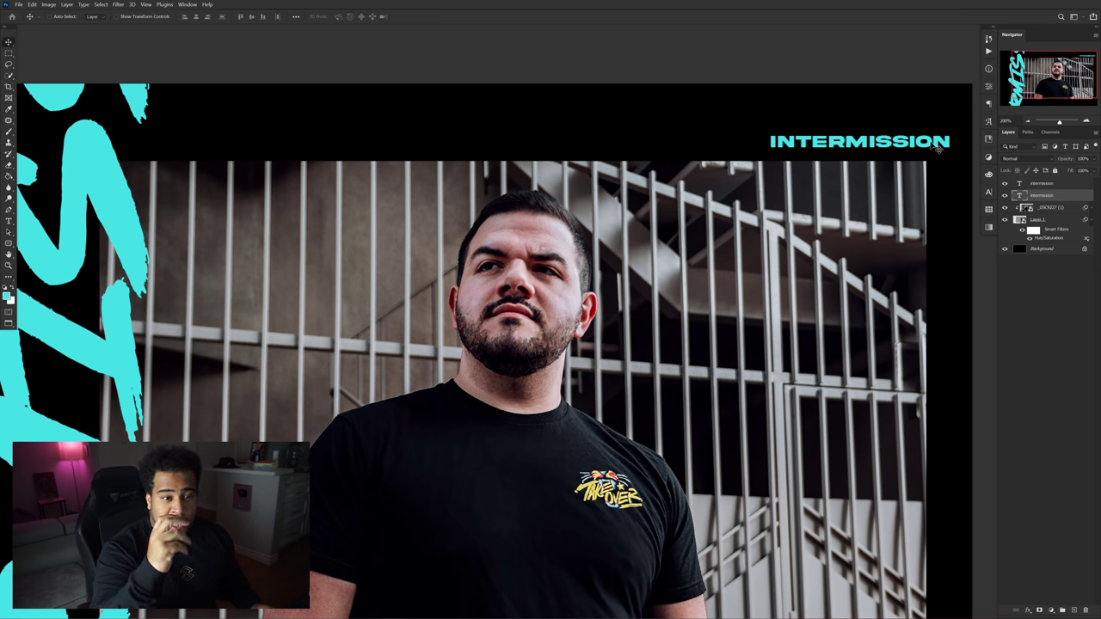
scroll(938, 147, "up", 1)
left_click_drag(938, 146, 894, 144)
Step: Duplicate the small intermission text directly above itself, change the copy to "stream" and set its font to Dead Stock - Demo
left_click_drag(806, 140, 806, 115, "alt")
double_click(795, 112)
double_click(795, 113)
type("STREAM")
key("Escape")
key("v")
left_click(987, 191)
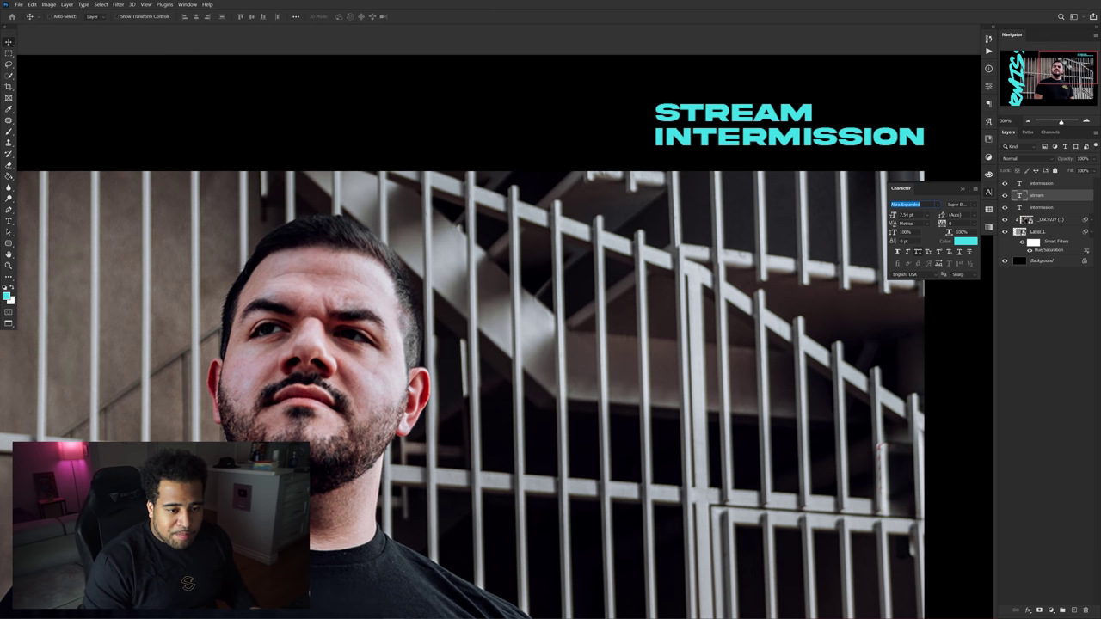
left_click(939, 206)
left_click(931, 247)
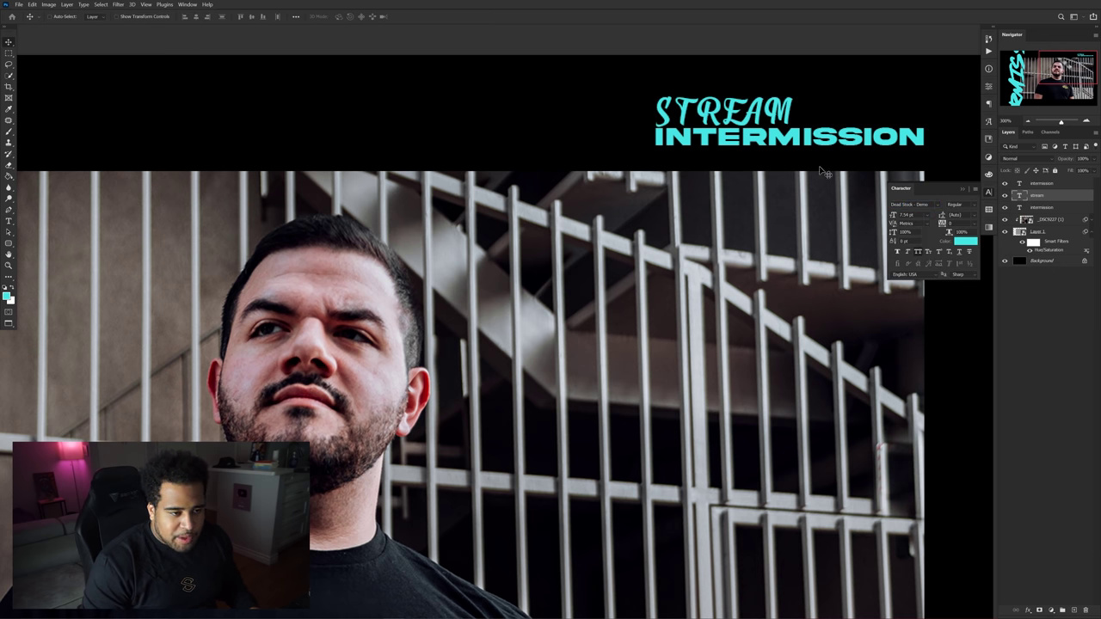
Step: Change the color of the small intermission text under "stream" to white (ffffff)
left_click(873, 147)
left_click(965, 241)
type("ffffff")
left_click(915, 351)
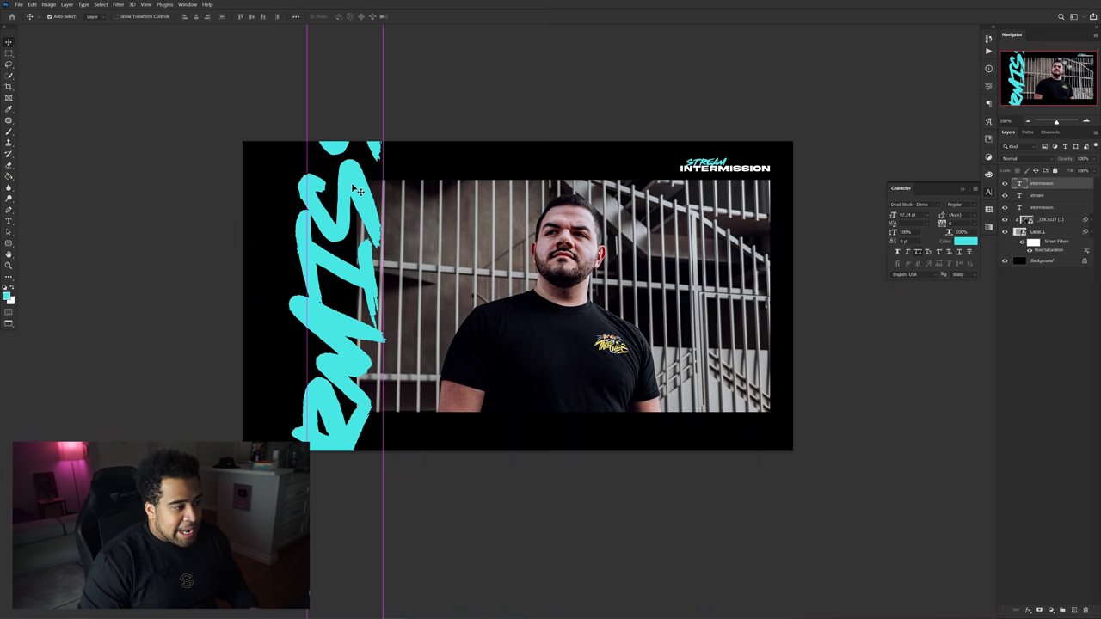
Step: Duplicate the vertical intermission text beneath the photo rectangle's layer, move the copy to the canvas's right side and enlarge it to about 303 pt
key("ctrl+semicolon")
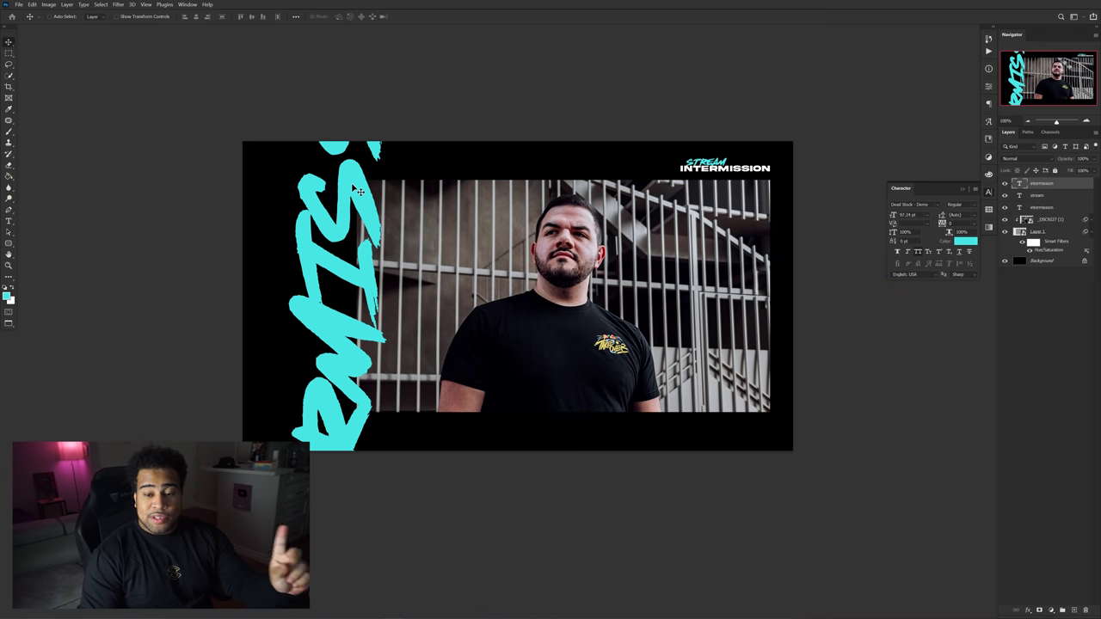
mouse_move(1059, 185)
left_mouse_down()
mouse_move(1080, 229)
mouse_move(1057, 187)
left_mouse_up()
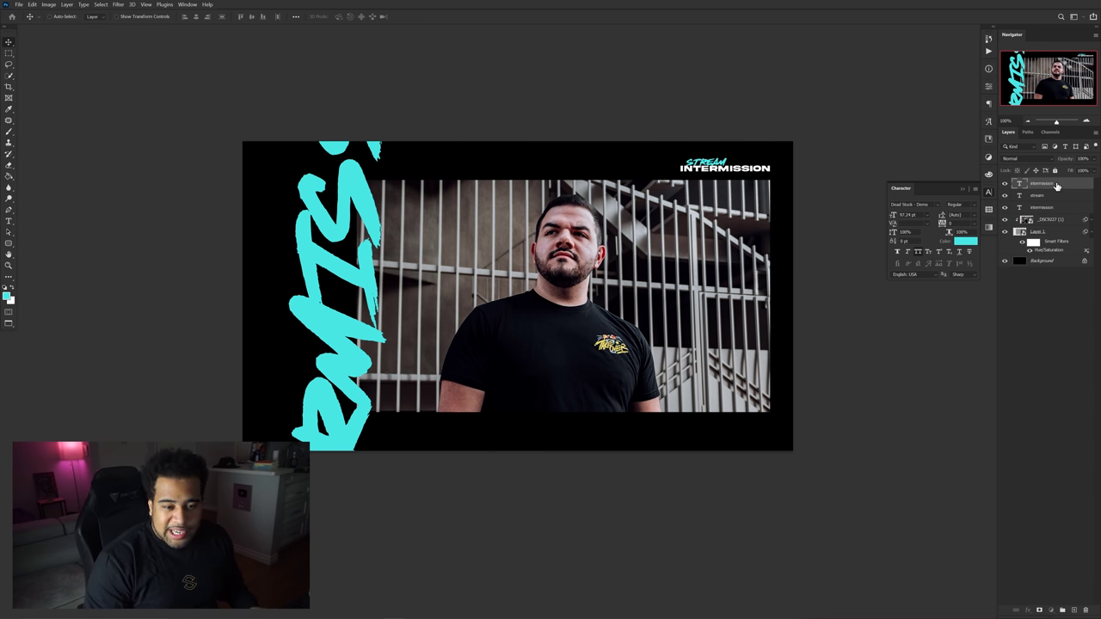
left_click_drag(1057, 185, 1049, 257)
left_click_drag(381, 274, 929, 274)
key("ctrl+t")
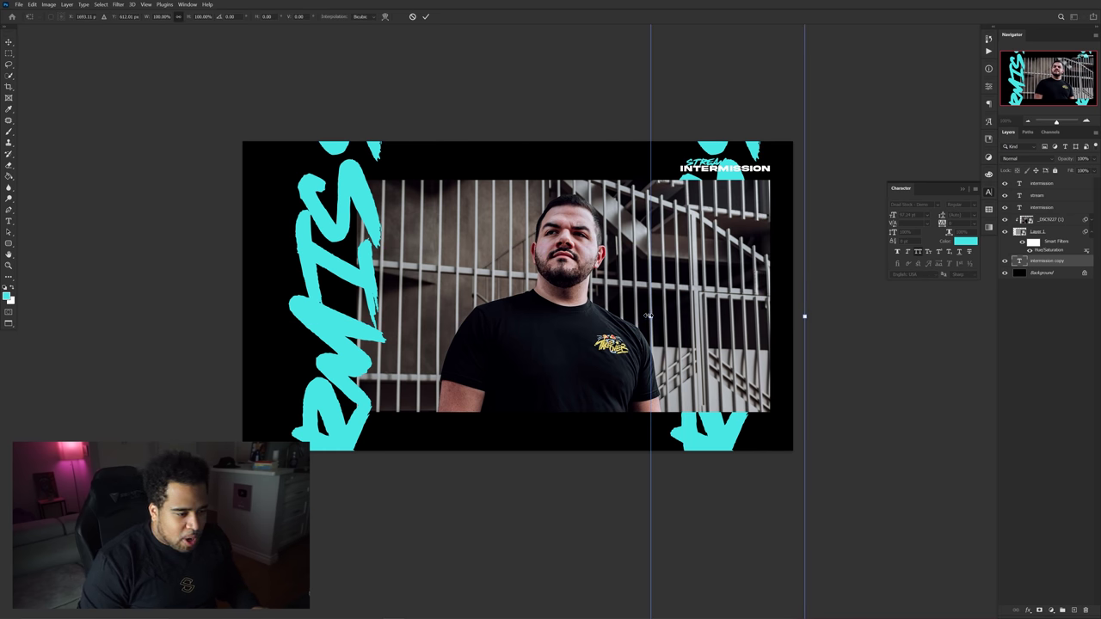
left_click_drag(649, 316, 492, 315)
key("Return")
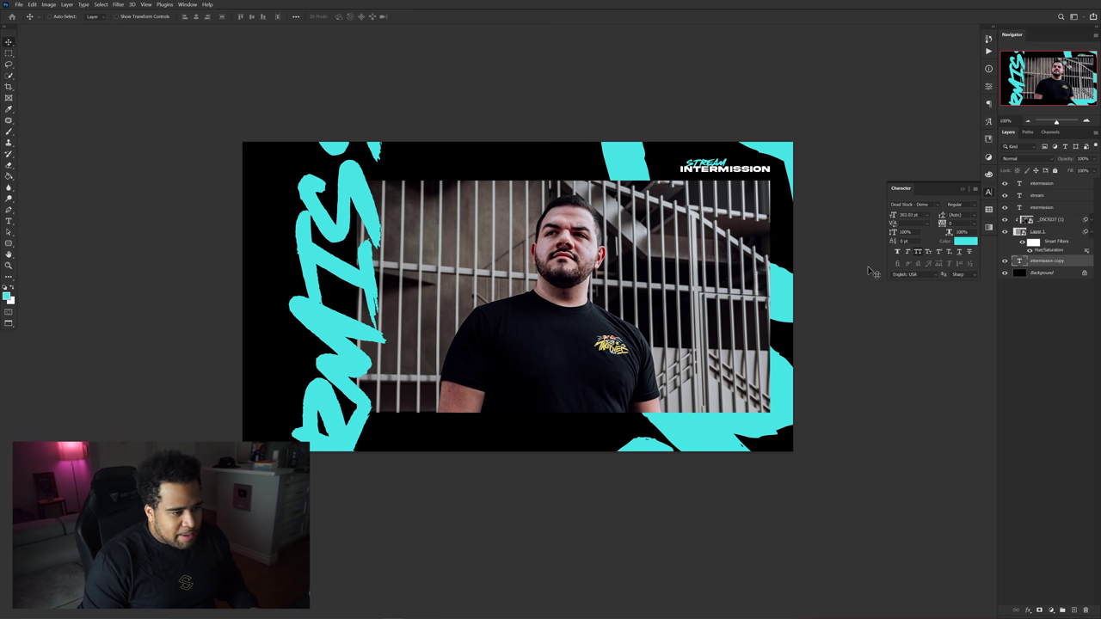
Step: Color the enlarged background intermission text white and lower its layer opacity to 12%
left_click(971, 242)
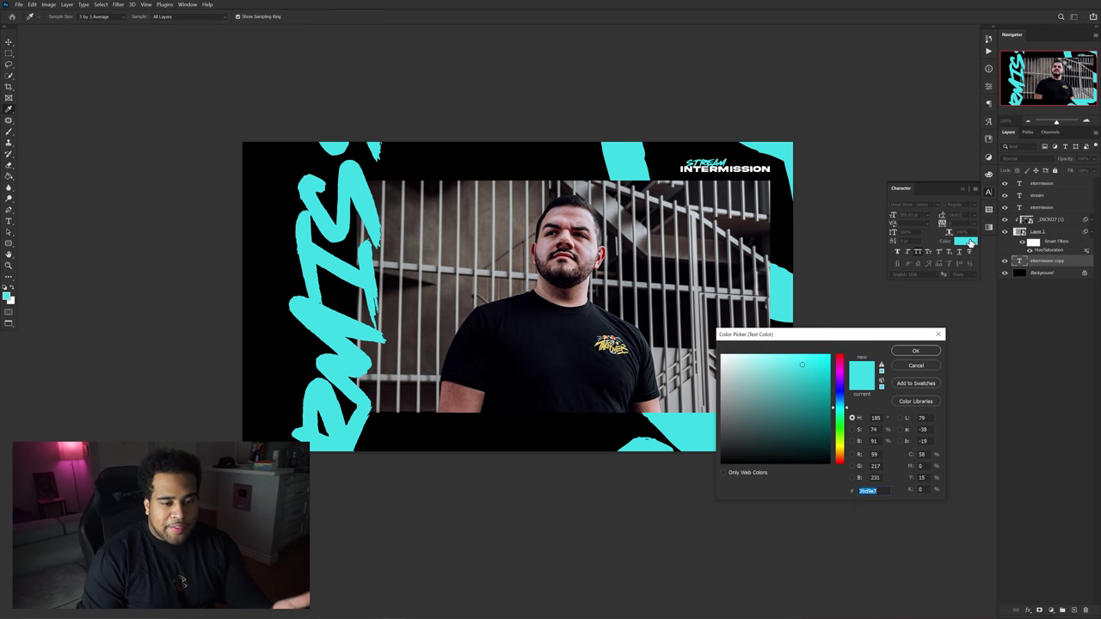
left_click(722, 355)
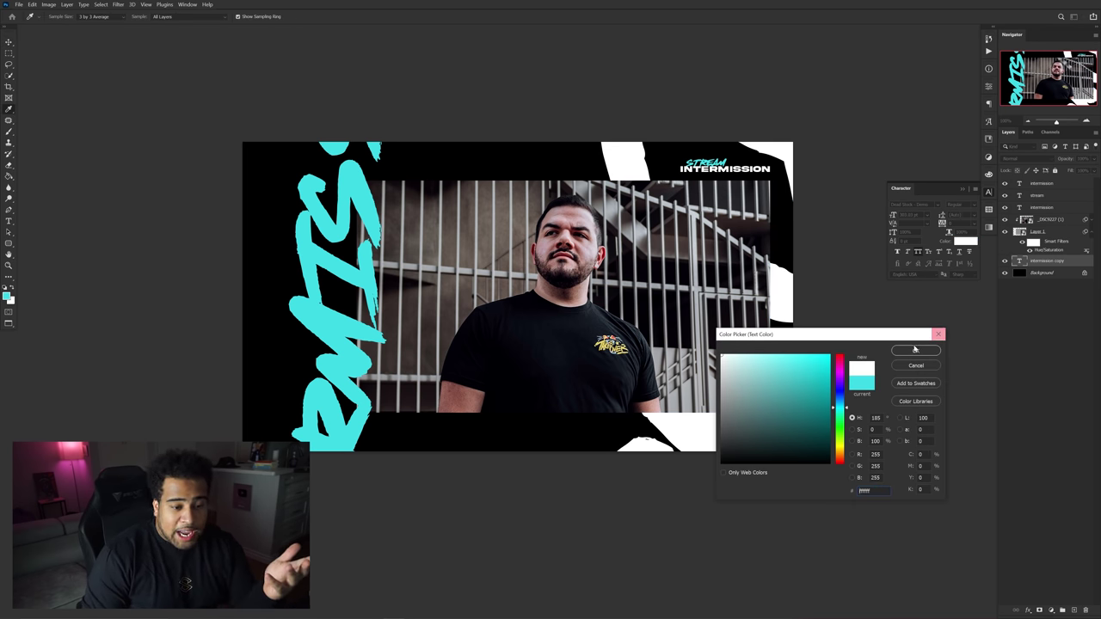
key("Return")
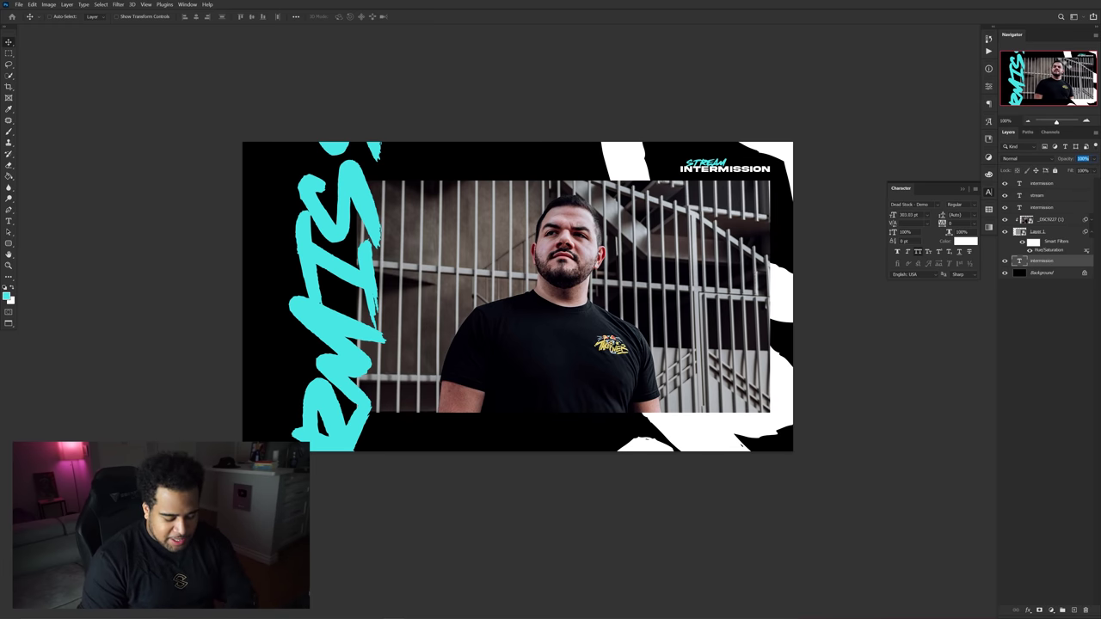
type("30")
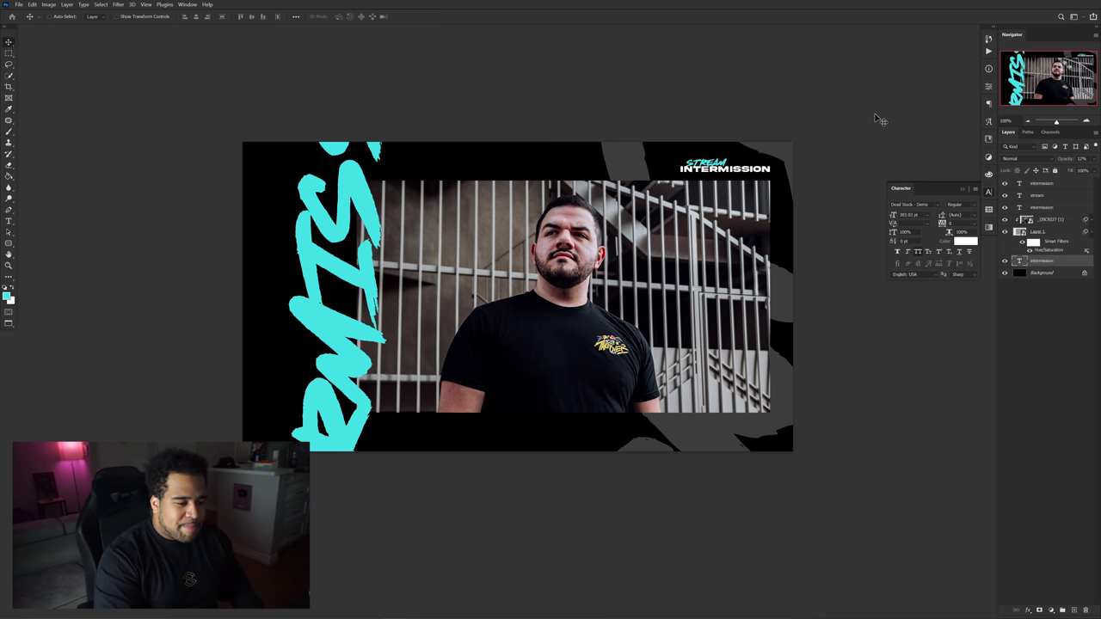
left_click(962, 188)
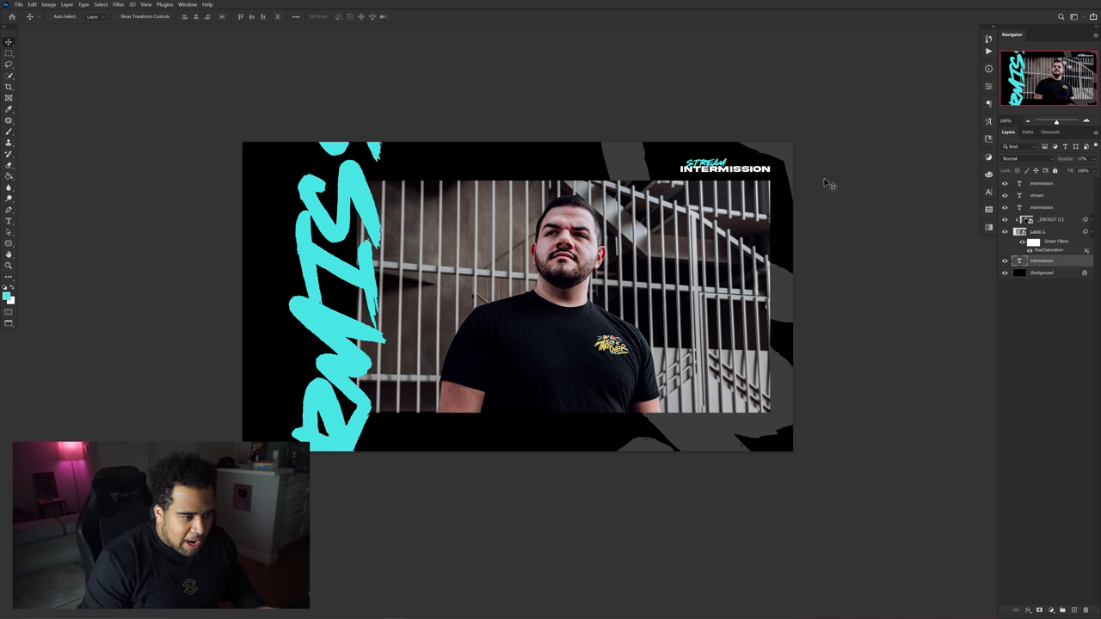
Step: Duplicate the small stream intermission title into the black band below the photo and change the copy's lower word to "subscribers"
left_click(726, 168, "ctrl")
left_click_drag(729, 172, 497, 442)
scroll(497, 442, "up", 3)
scroll(495, 445, "up", 3)
double_click(547, 421)
type("SUBSCRIBERS")
key("ctrl+Return")
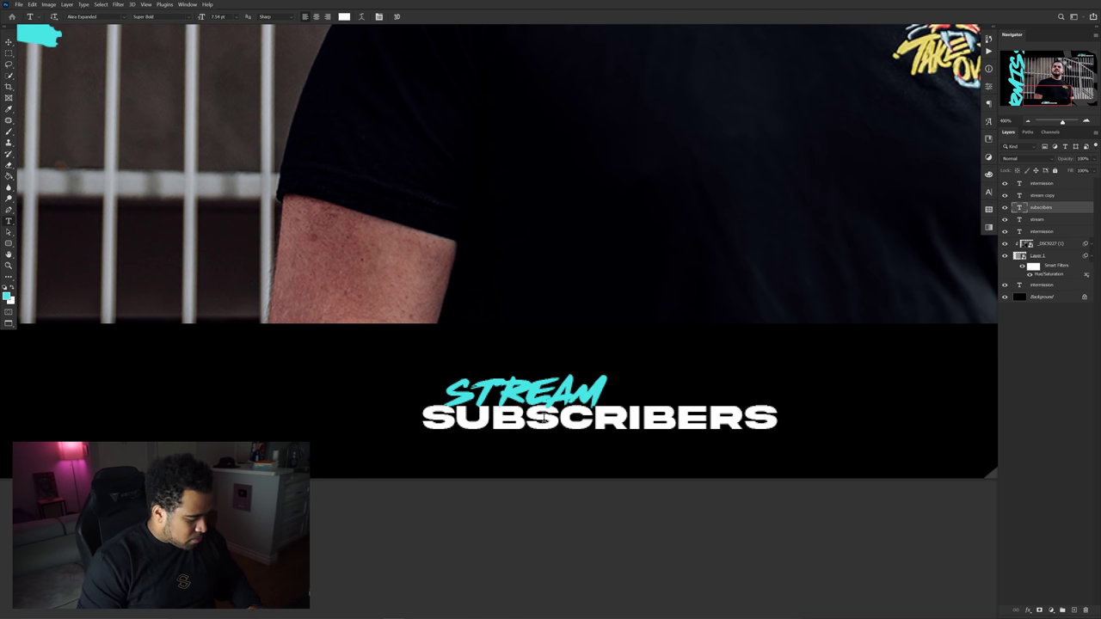
Step: Edit the copied title to read "recent subscriber" and place it beside the vertical lettering in the band below the photo
left_click_drag(743, 412, 801, 405)
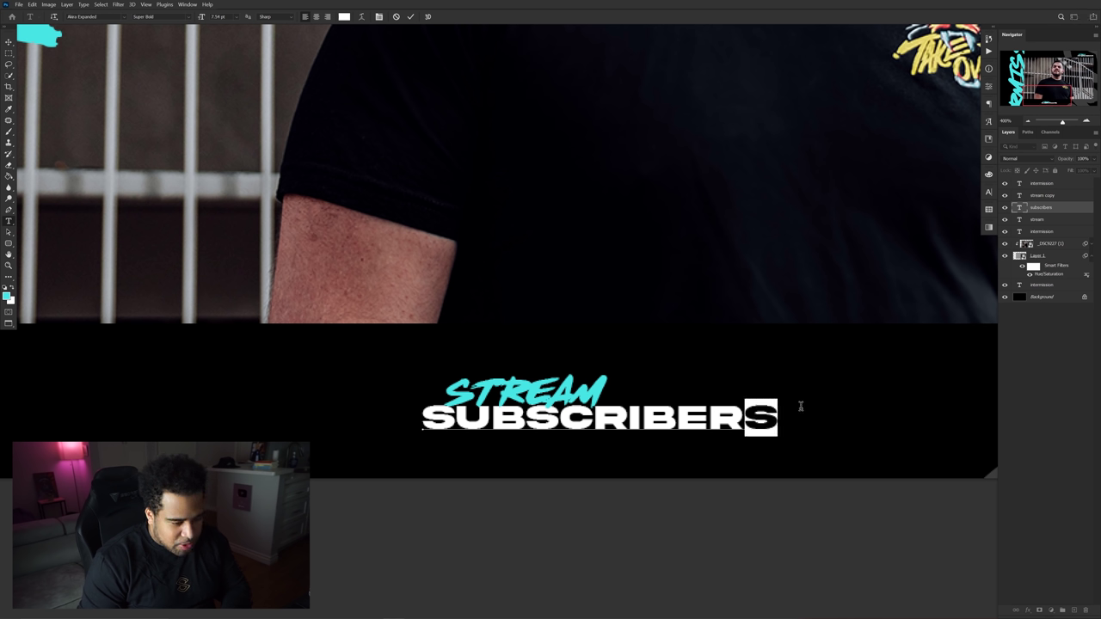
key("BackSpace")
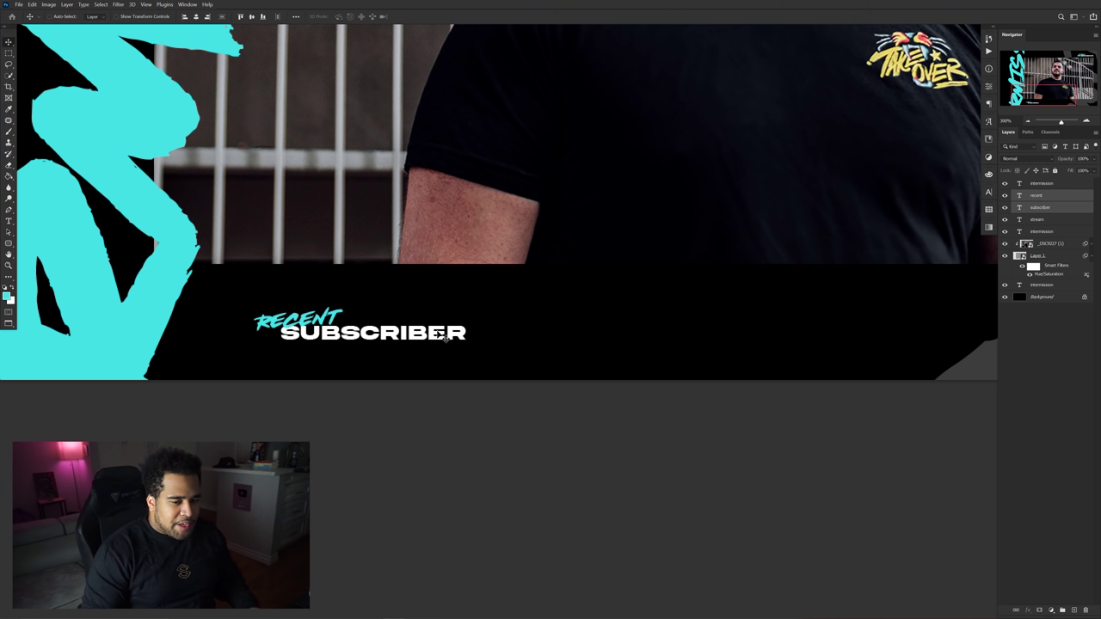
key("ctrl")
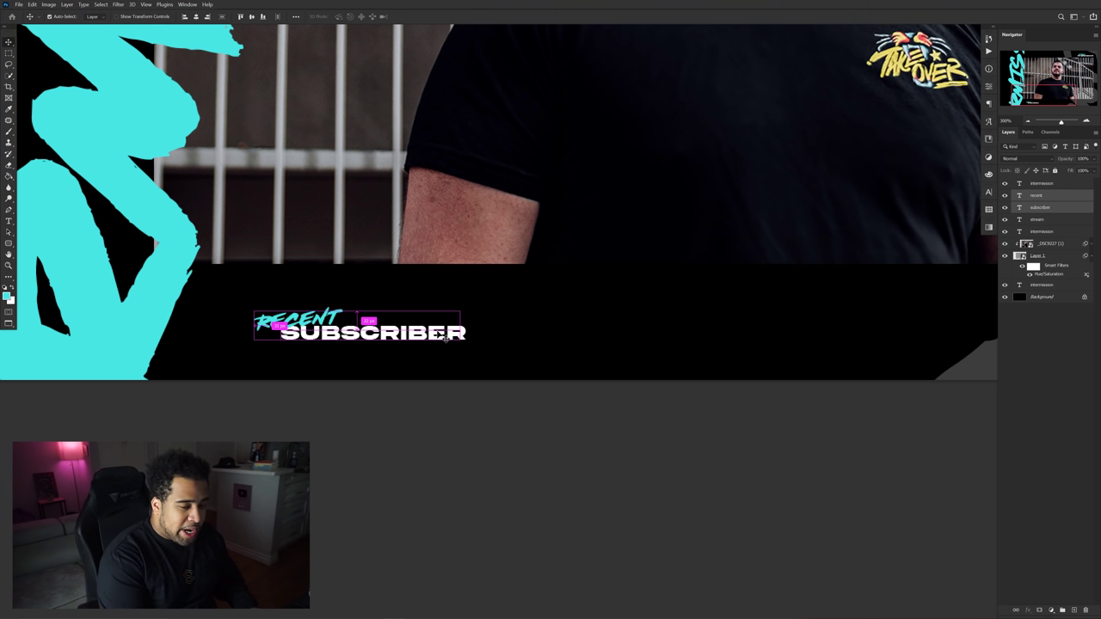
Step: On a new layer, draw a rectangular selection beside the recent subscriber title, fill it with turquoise and deselect
key("ctrl+shift+alt+n")
key("m")
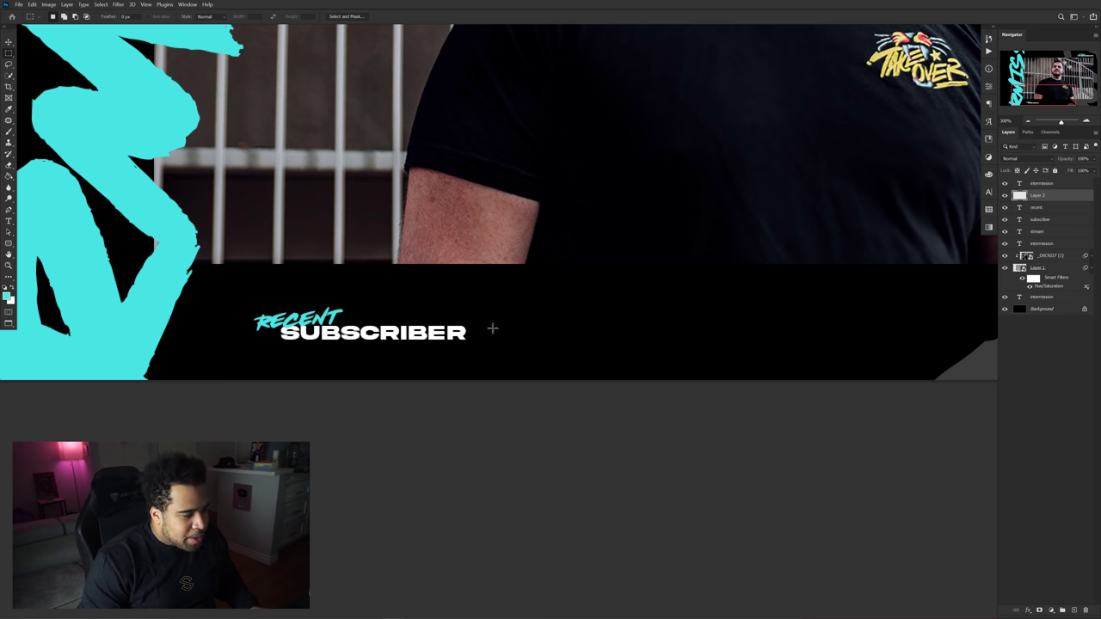
left_click_drag(610, 341, 731, 341)
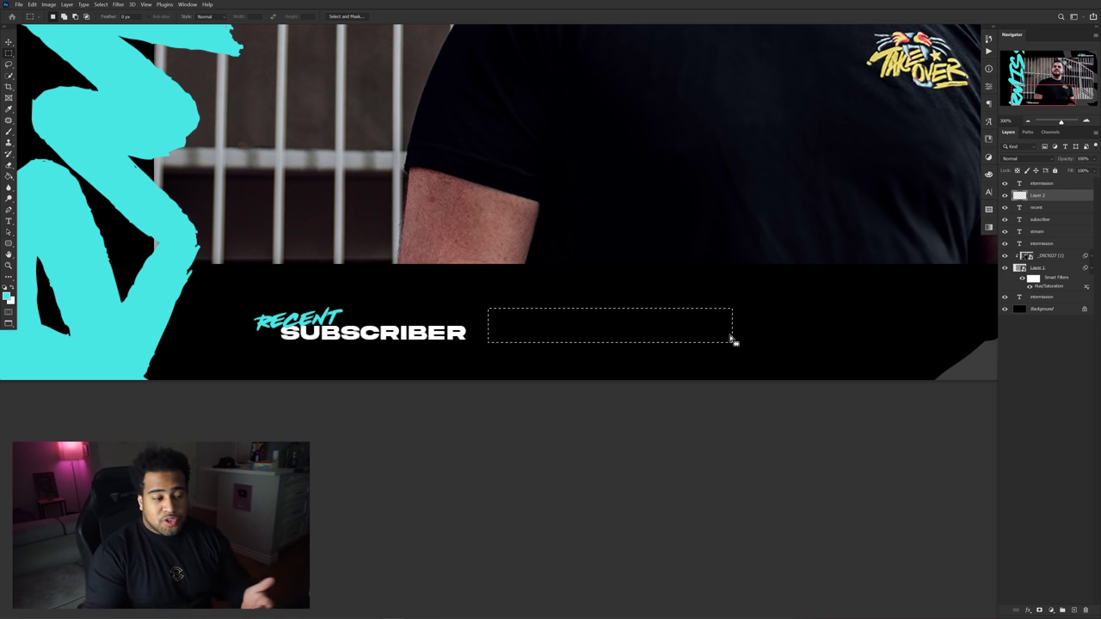
key("alt+BackSpace")
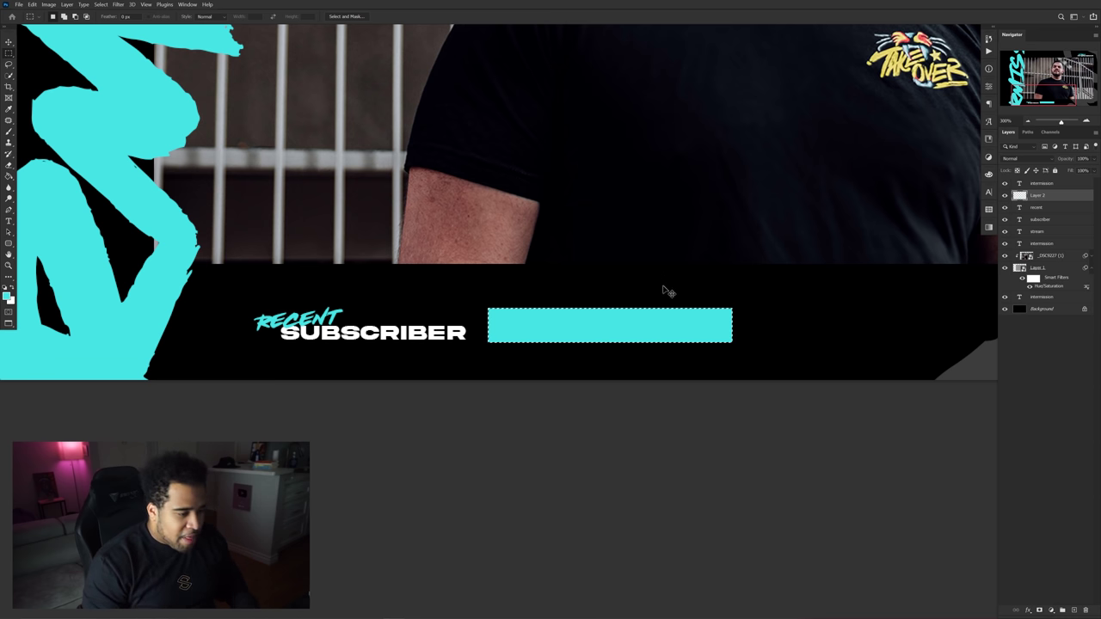
right_click(660, 318)
left_click(644, 315)
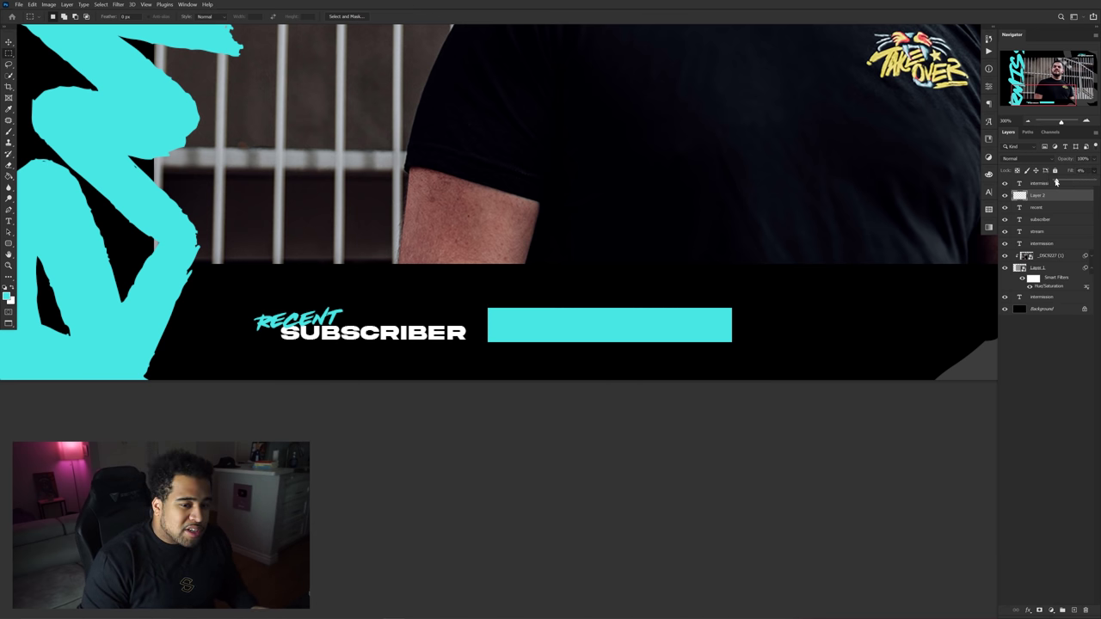
Step: Set the turquoise box's fill to 0% and add a white inside stroke to its layer
left_click_drag(1058, 183, 1051, 182)
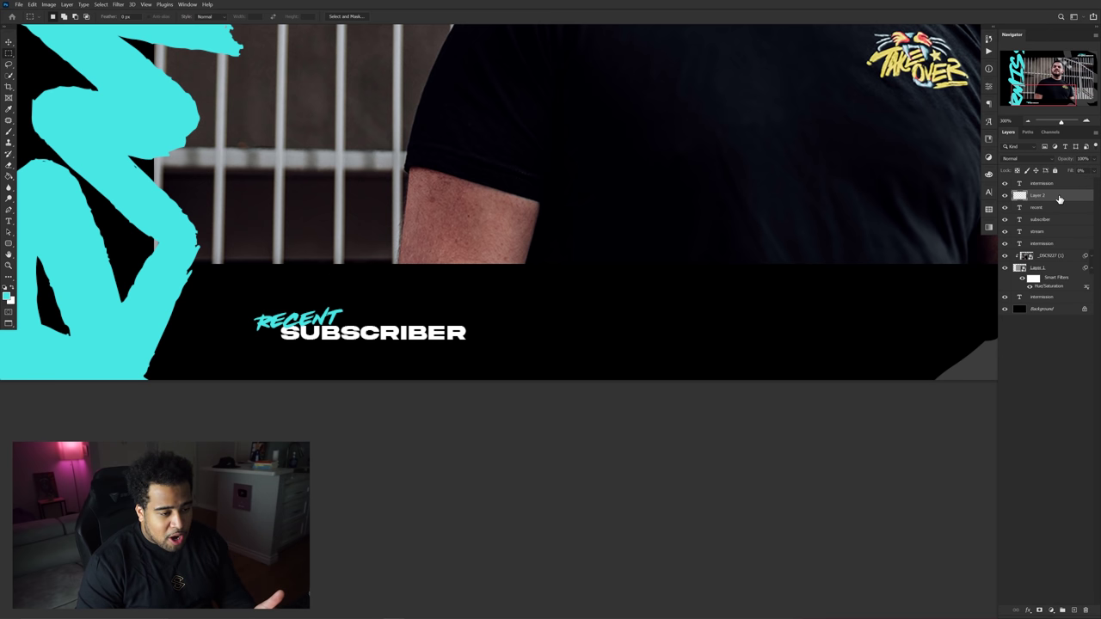
double_click(1058, 199)
left_click(775, 399)
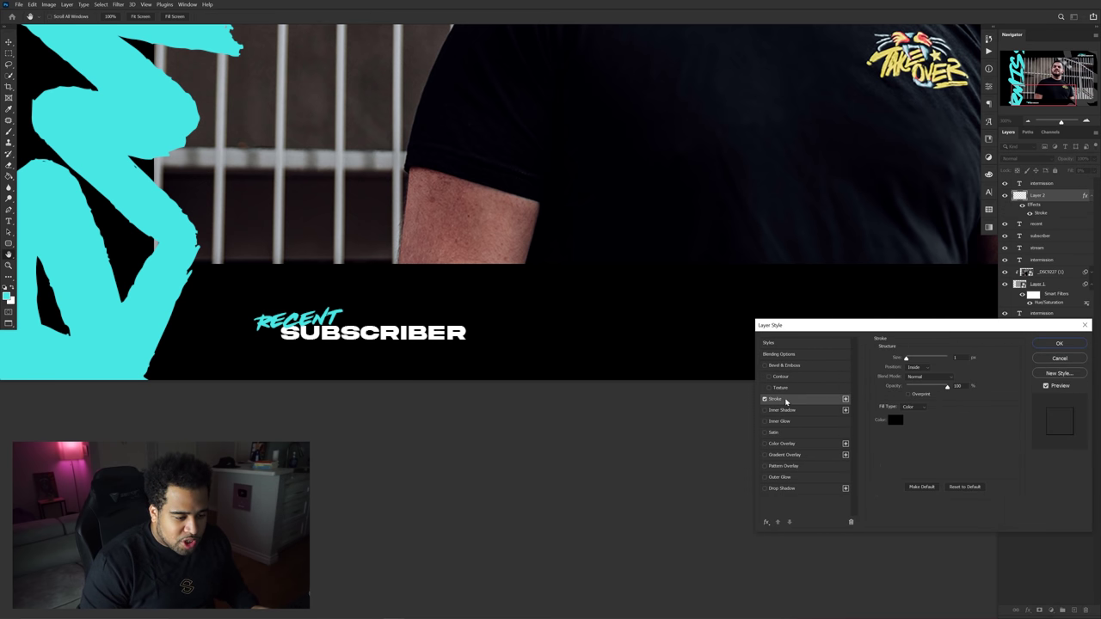
left_click_drag(790, 327, 767, 270)
left_click(870, 364)
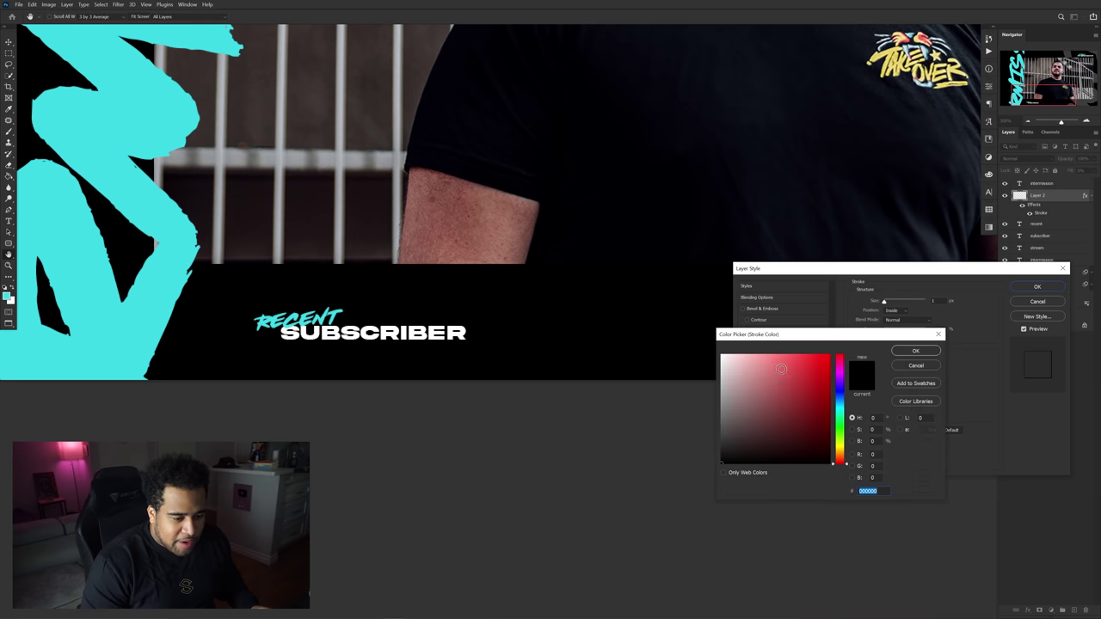
left_click(915, 351)
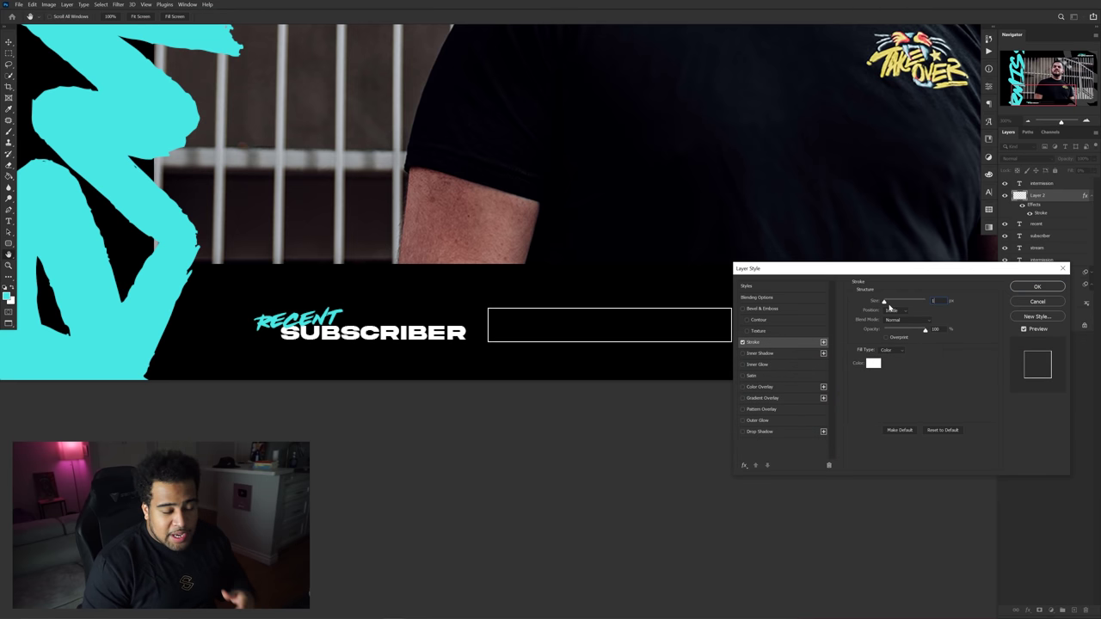
left_click(1035, 288)
key("m")
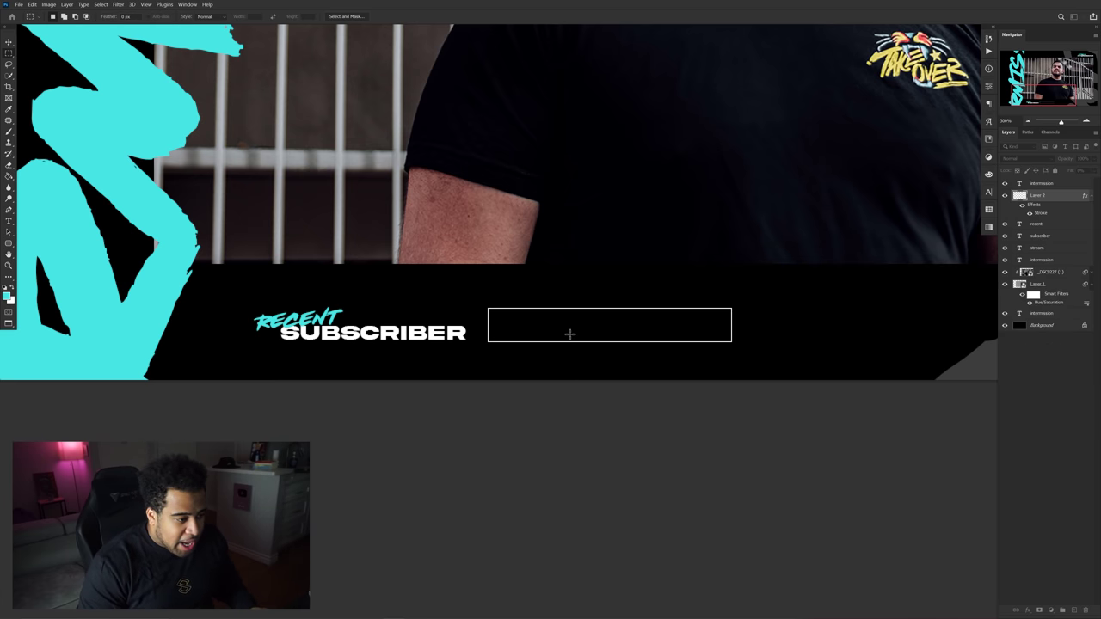
key("ctrl+0")
scroll(558, 332, "up", 3)
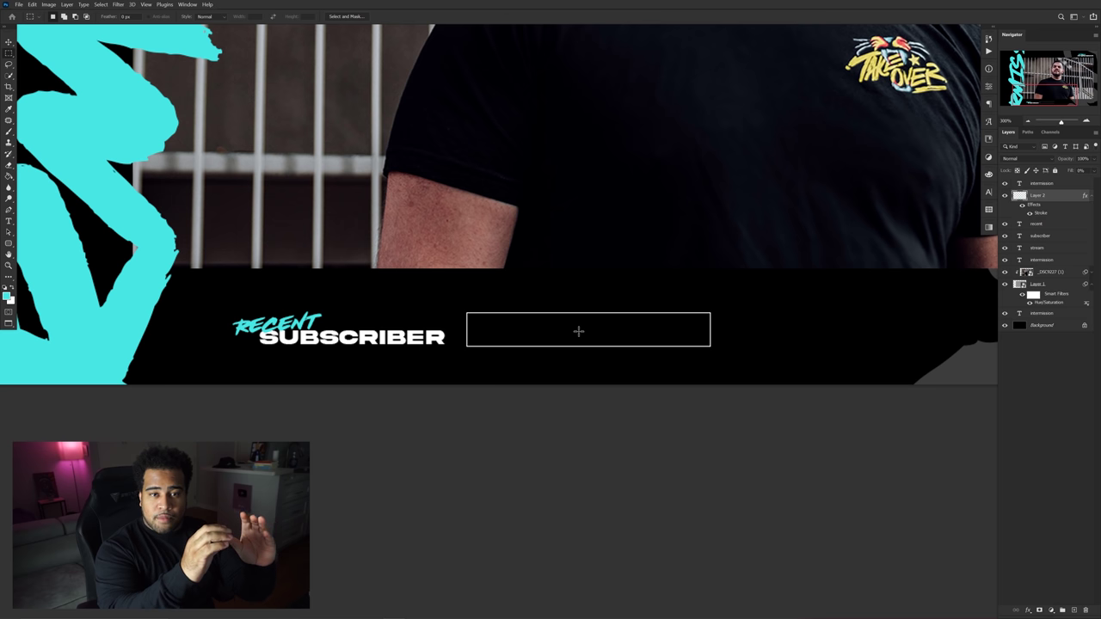
key("v")
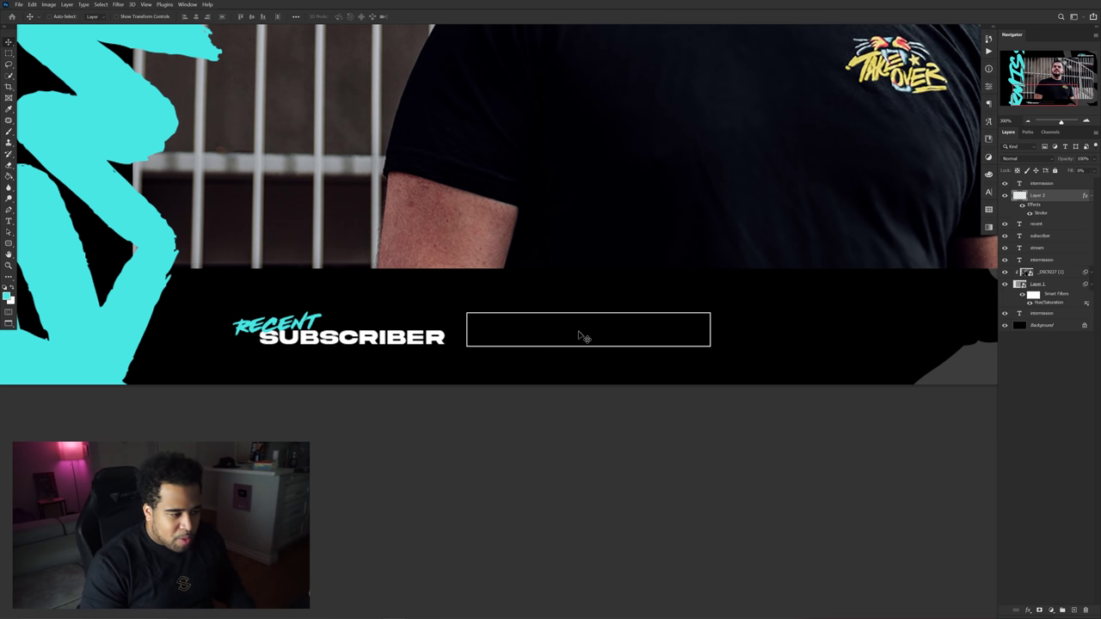
Step: Duplicate the recent subscriber title with its outlined box alongside the original and change the copy's lower word to "donator"
scroll(607, 351, "down", 1)
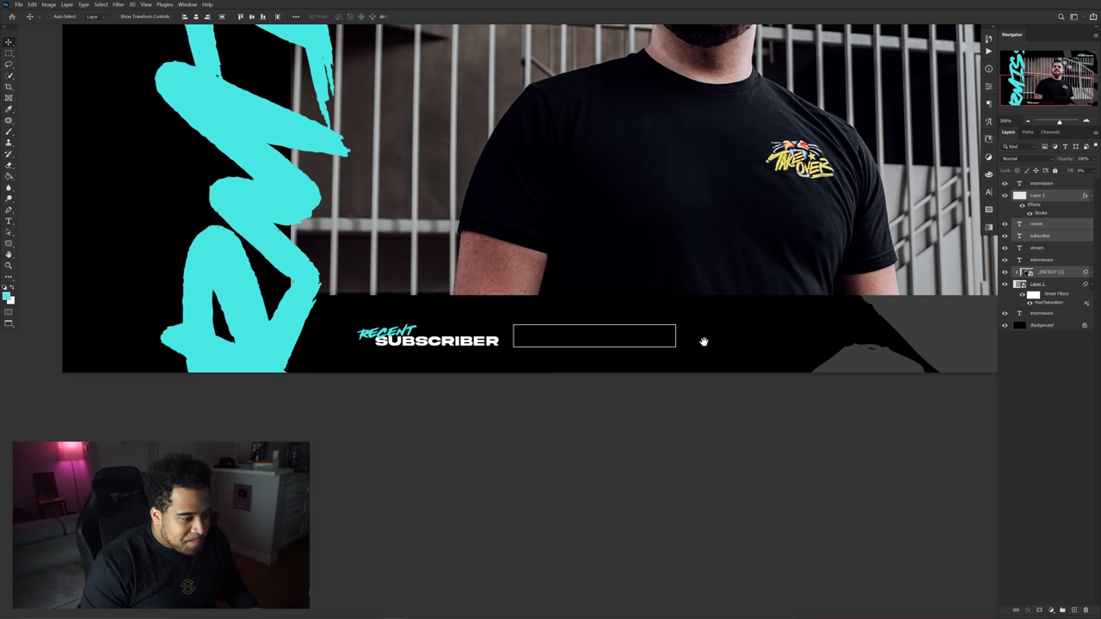
left_click_drag(702, 341, 524, 333)
left_click_drag(313, 319, 671, 324)
double_click(654, 331)
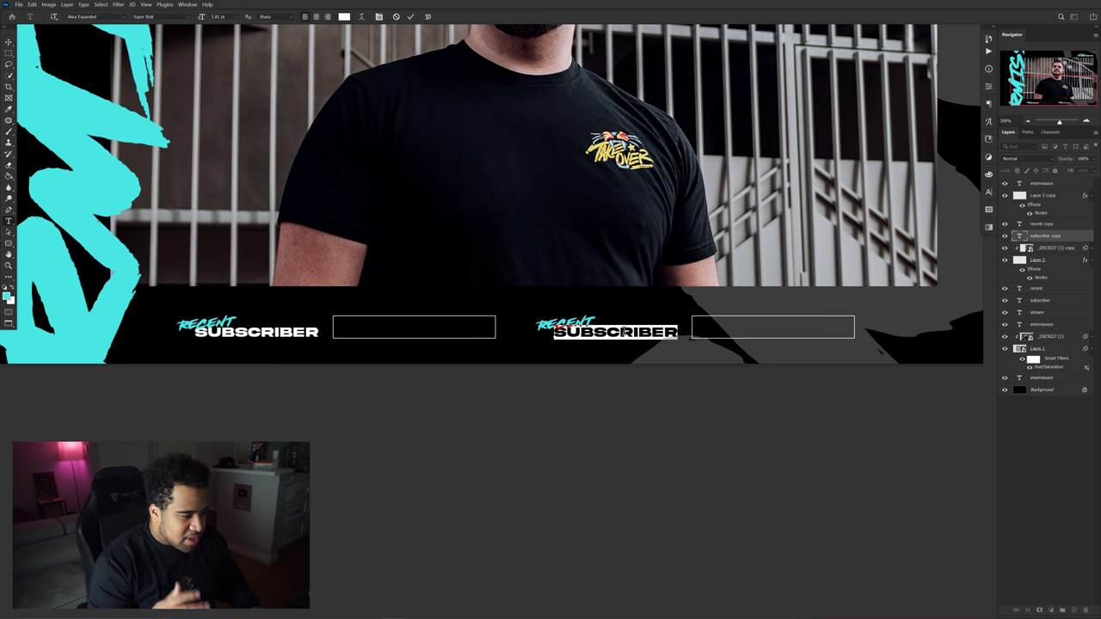
type("DONAT")
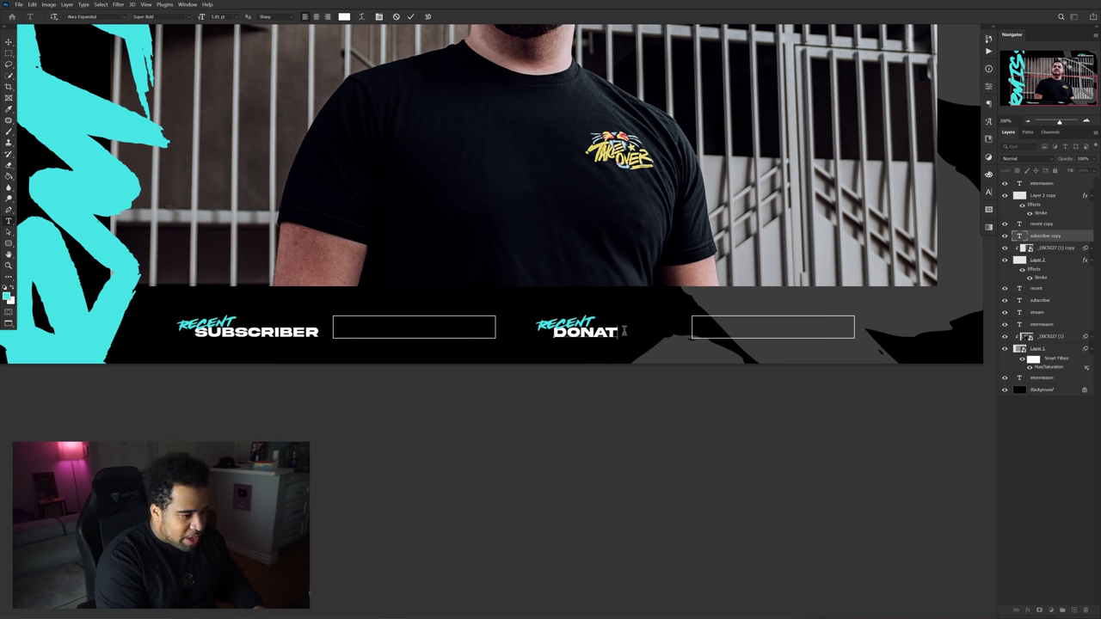
type("OR")
key("ctrl+Return")
Step: Move the copied outlined box closer to the recent donator title
key("v")
left_click(695, 321)
left_click_drag(691, 324, 664, 323)
key("ctrl+0")
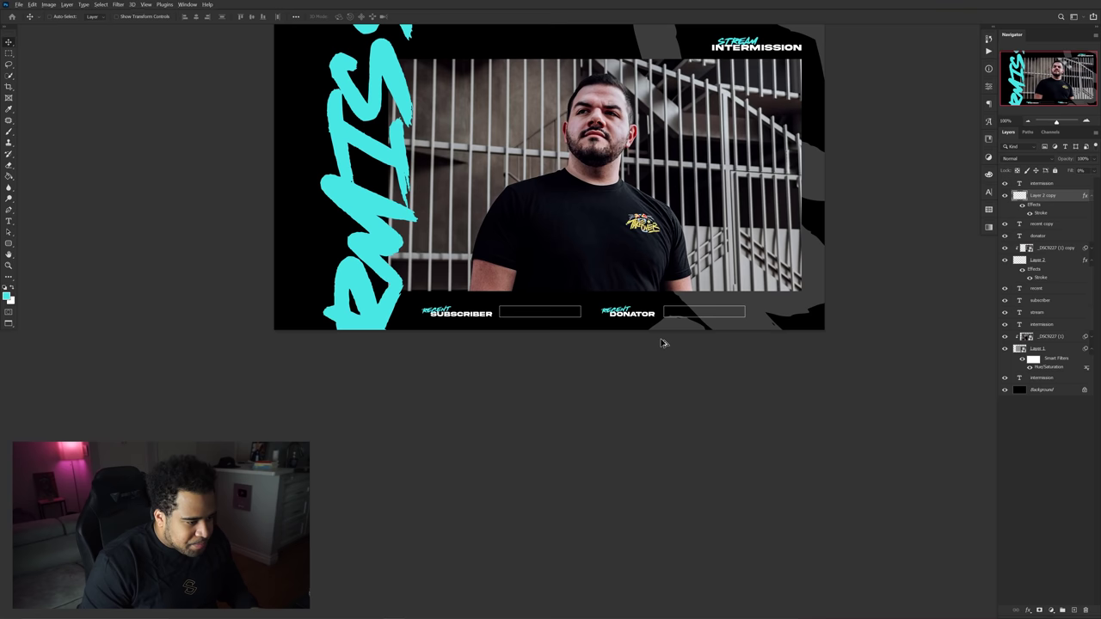
Step: Select the layers of both recent titles and their boxes, leaving out the vertical lettering, and group them
left_click(1044, 184)
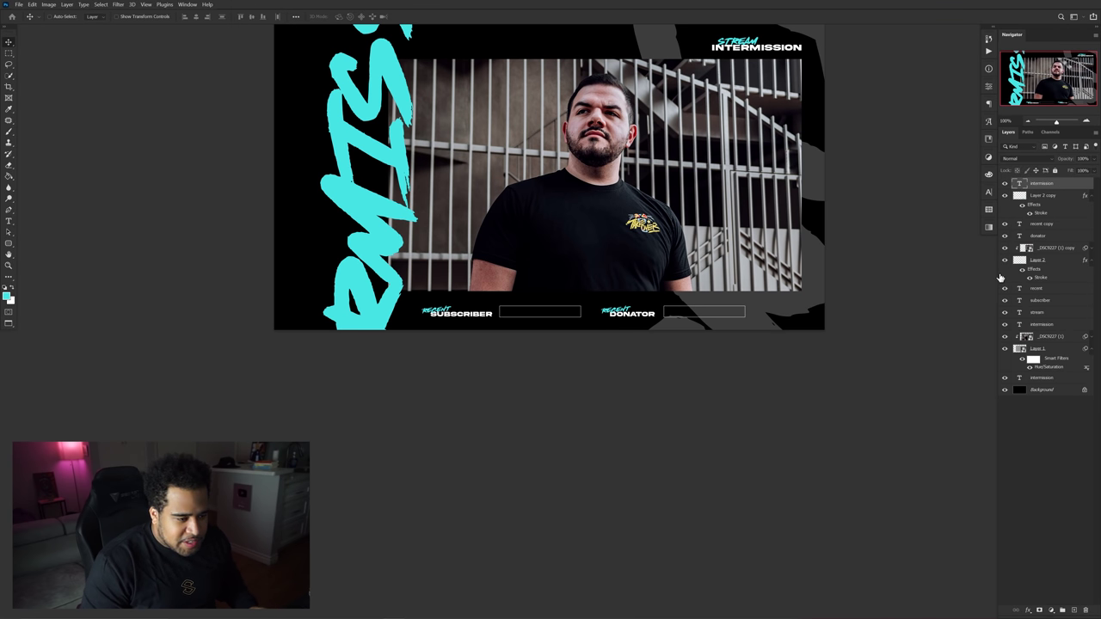
left_click_drag(428, 303, 754, 331)
key("ctrl+t")
key("Return")
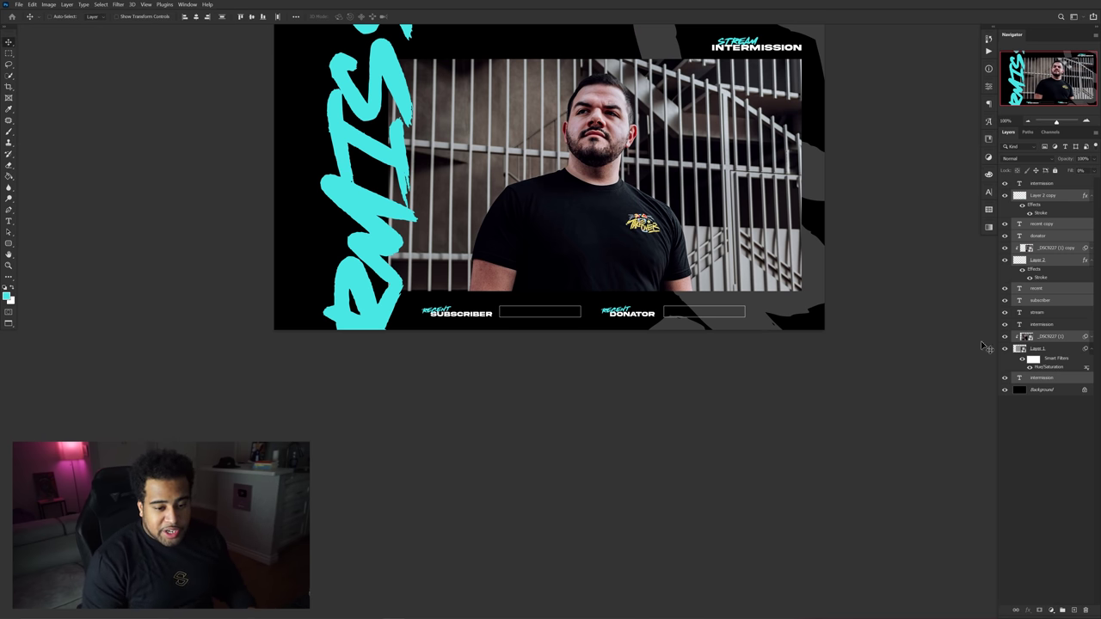
left_click(1058, 380, "ctrl")
left_click_drag(856, 315, 916, 335)
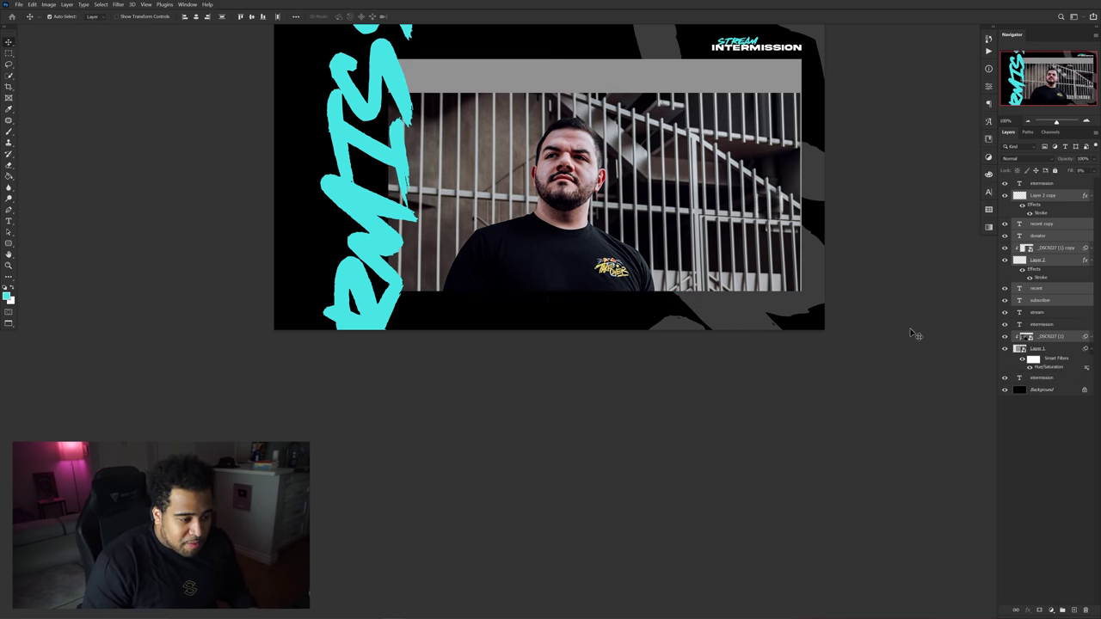
key("ctrl+z")
left_click(742, 286, "shift")
mouse_move(779, 319)
left_mouse_down()
mouse_move(719, 323)
mouse_move(781, 319)
left_mouse_up()
key("ctrl+g")
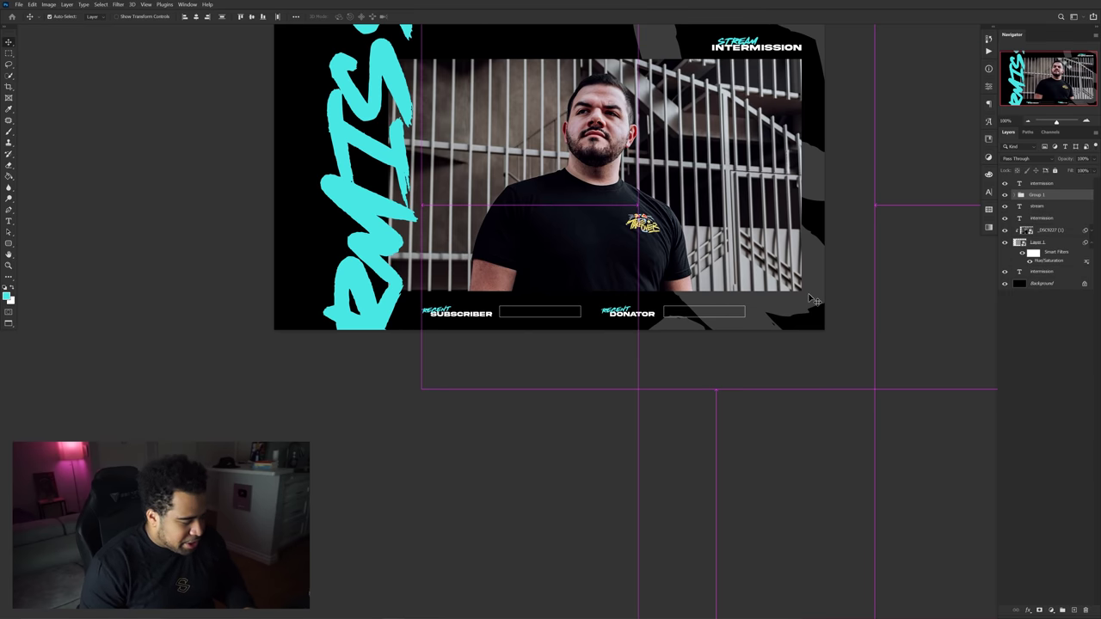
Step: Scale down the grouped titles and boxes and place the group near the middle of the band below the photo
key("ctrl+t")
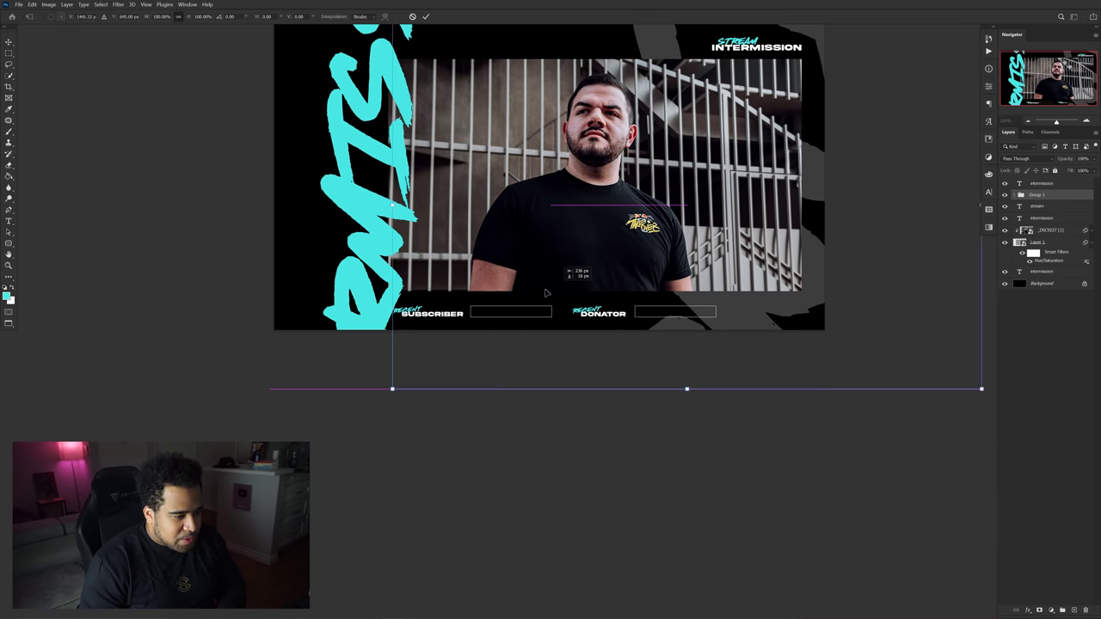
left_click_drag(419, 312, 531, 311)
key("Return")
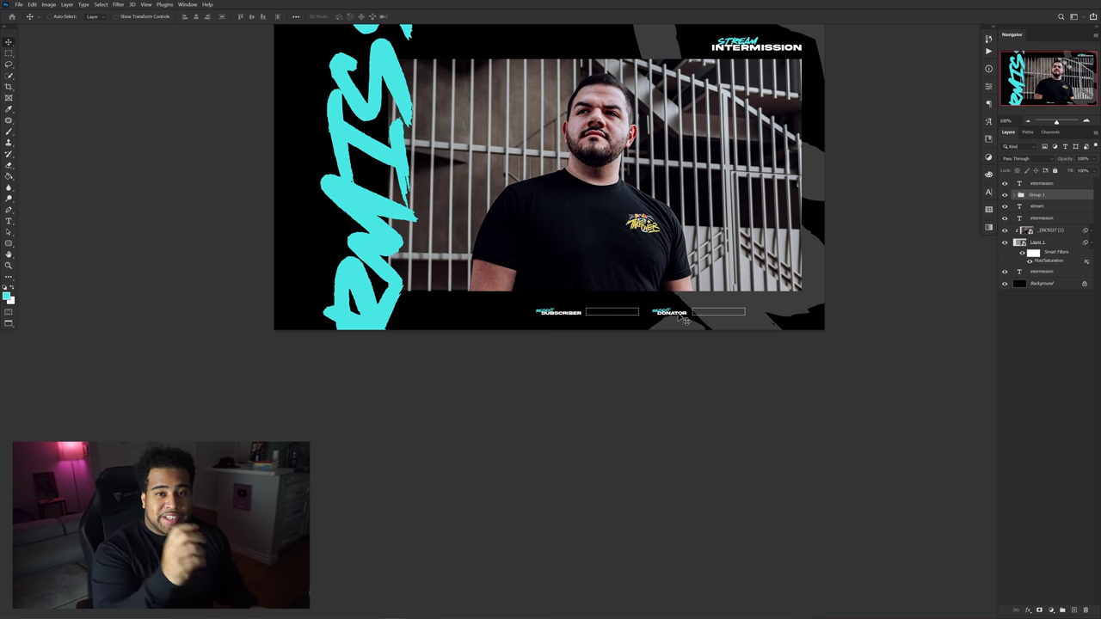
left_click_drag(688, 319, 636, 325)
scroll(579, 316, "up", 1)
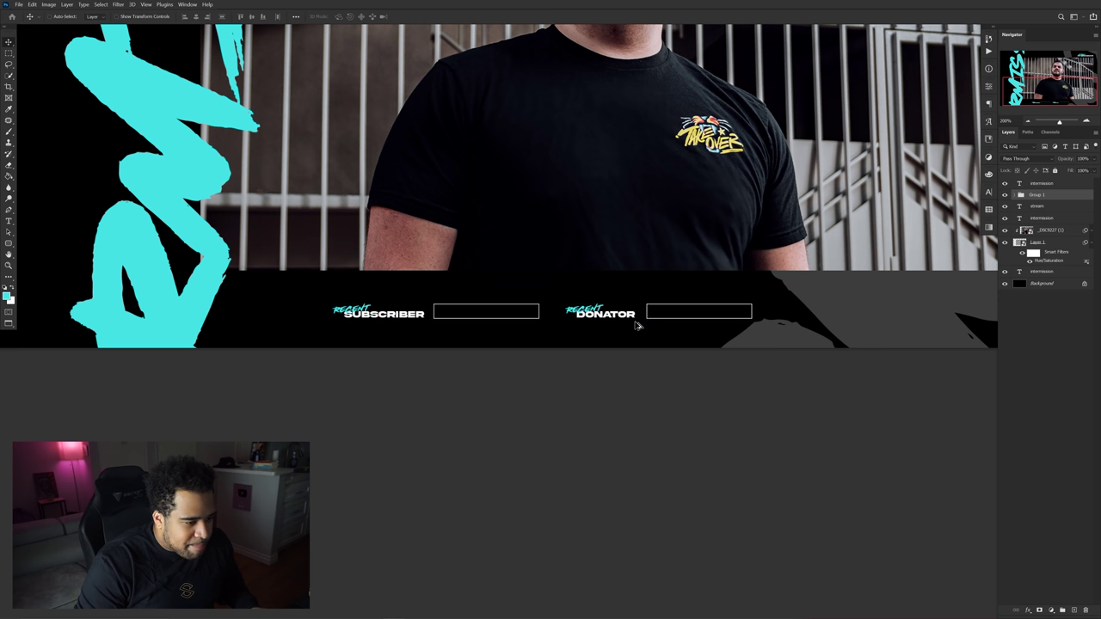
scroll(641, 323, "down", 2)
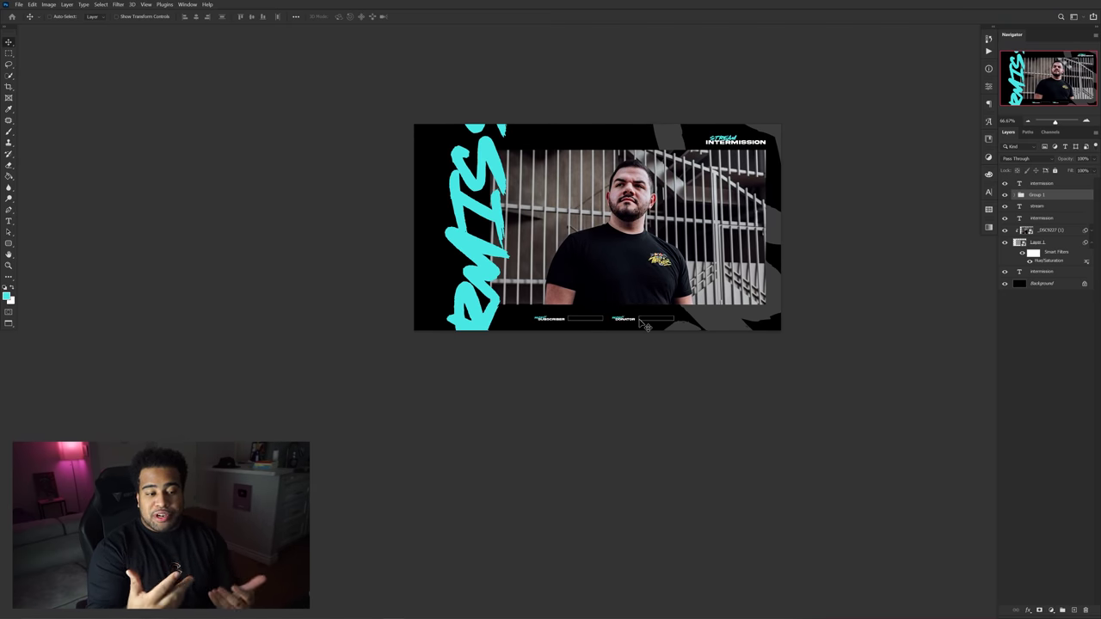
Step: Move the group of titles and boxes to the right end of the band below the photo
scroll(645, 324, "up", 3)
scroll(543, 321, "down", 3)
left_click_drag(544, 322, 654, 320)
scroll(702, 304, "down", 1)
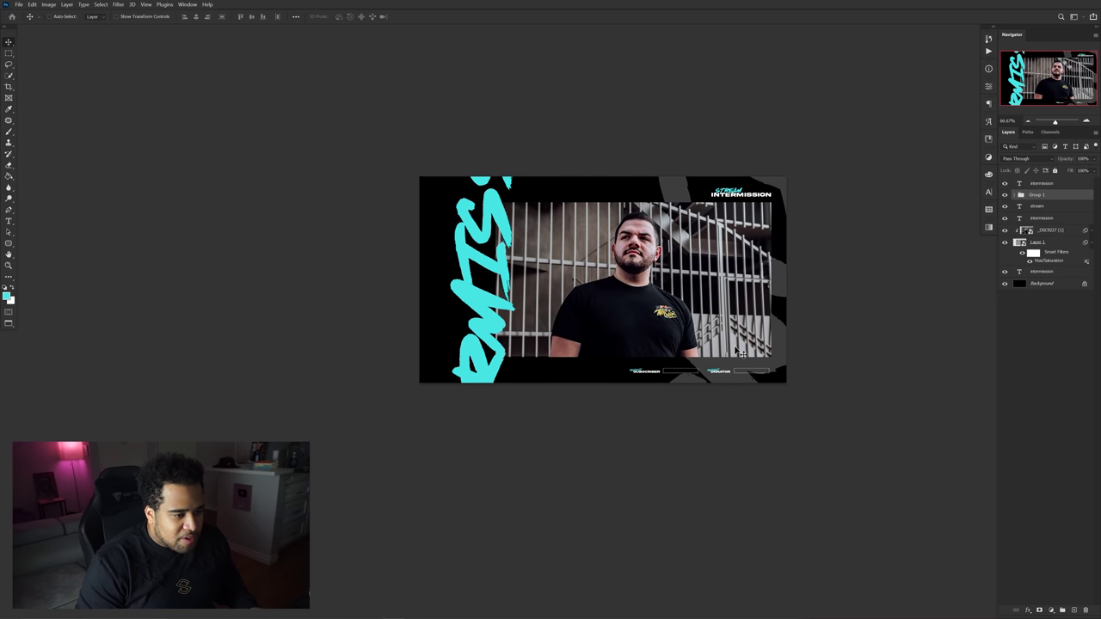
scroll(741, 352, "up", 1)
left_click_drag(741, 326, 683, 288)
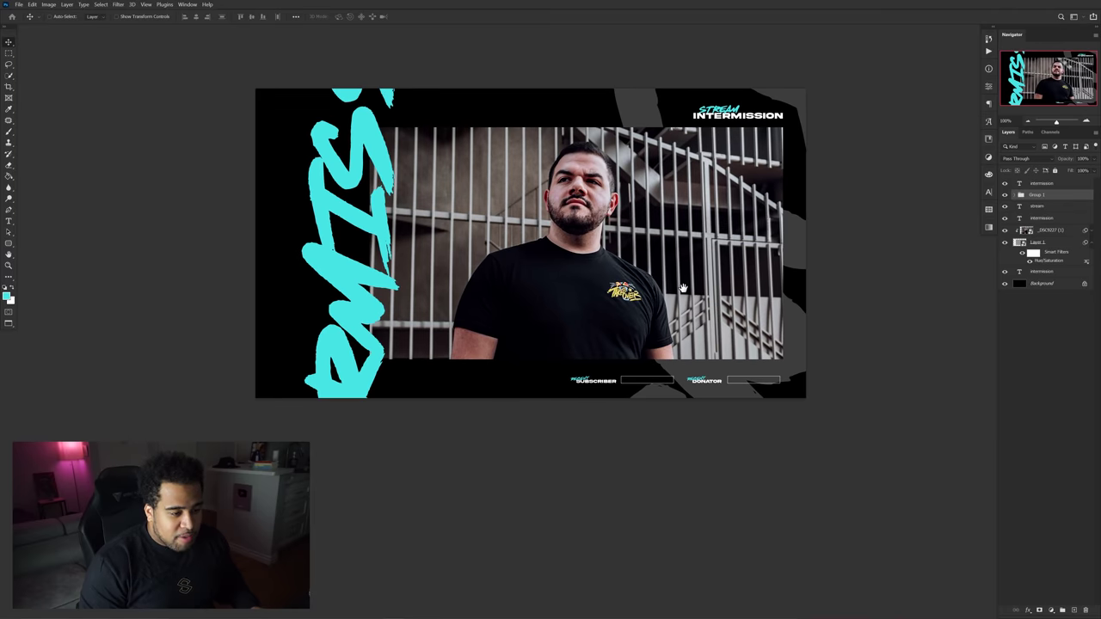
Step: On a new layer beneath the photo, draw a rectangular selection over the photo's lower edge above the recent titles and fill it with turquoise
left_click(1046, 273)
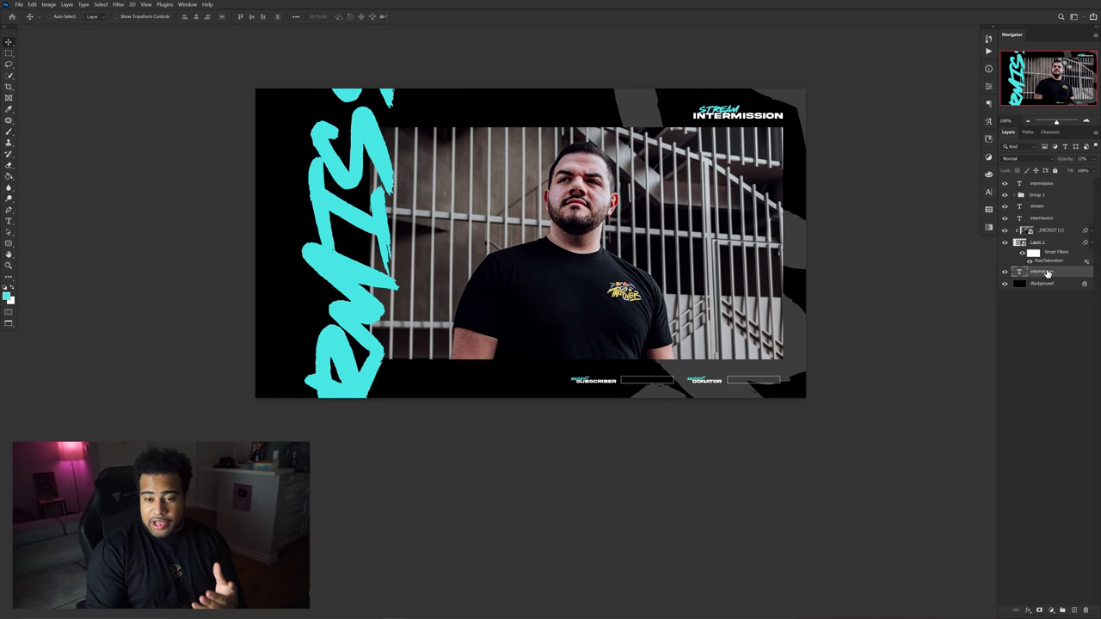
left_click(1073, 610)
key("m")
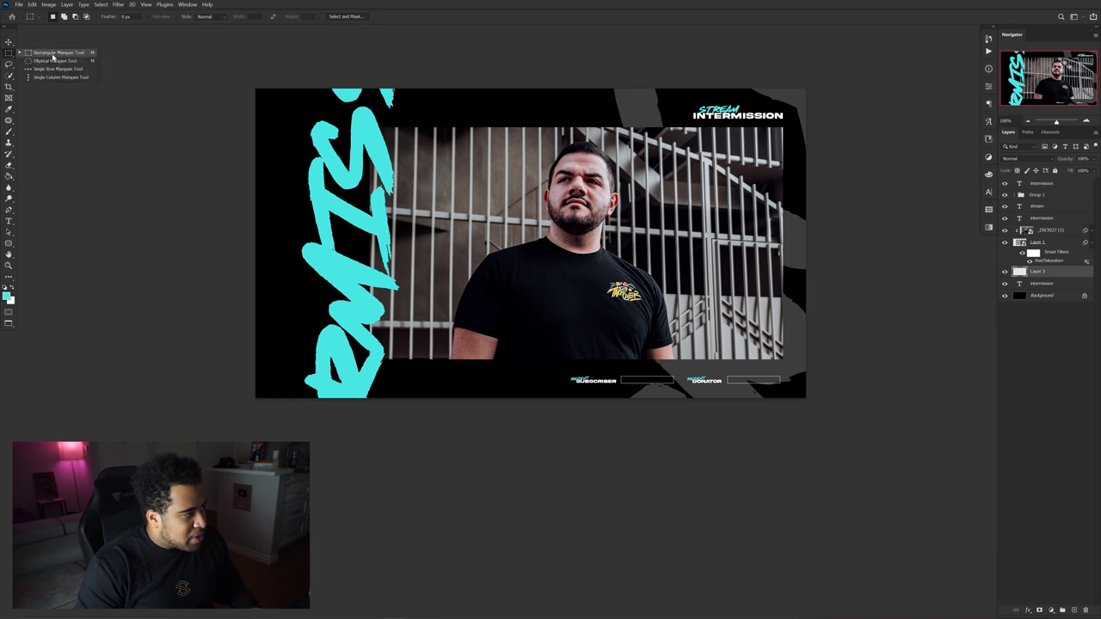
scroll(798, 373, "up", 4)
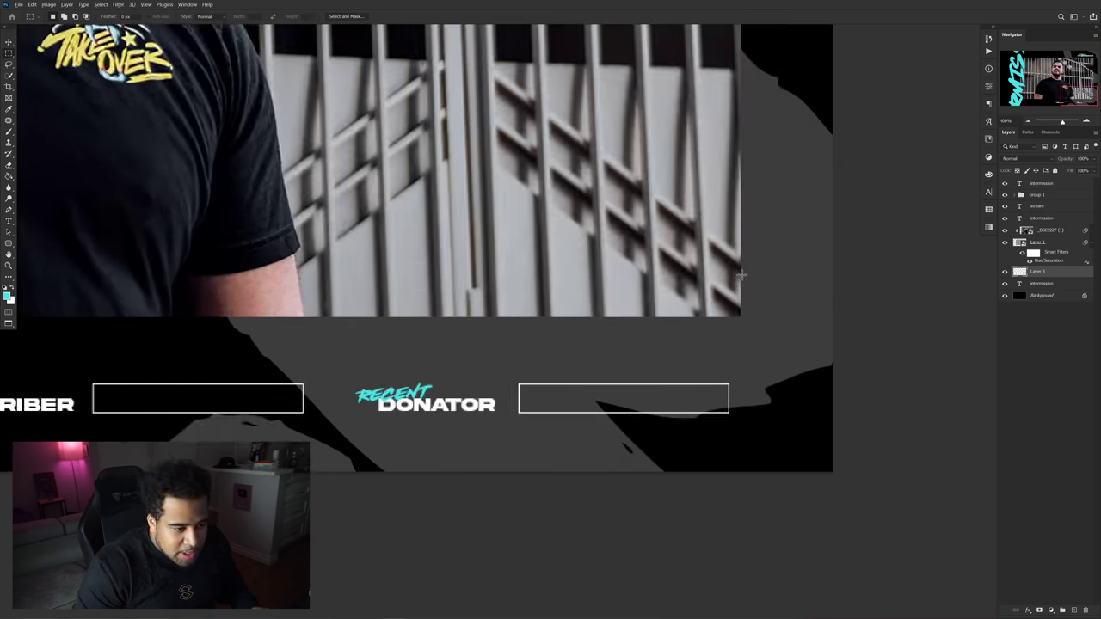
left_click_drag(742, 275, 366, 313)
left_click_drag(14, 336, 182, 332)
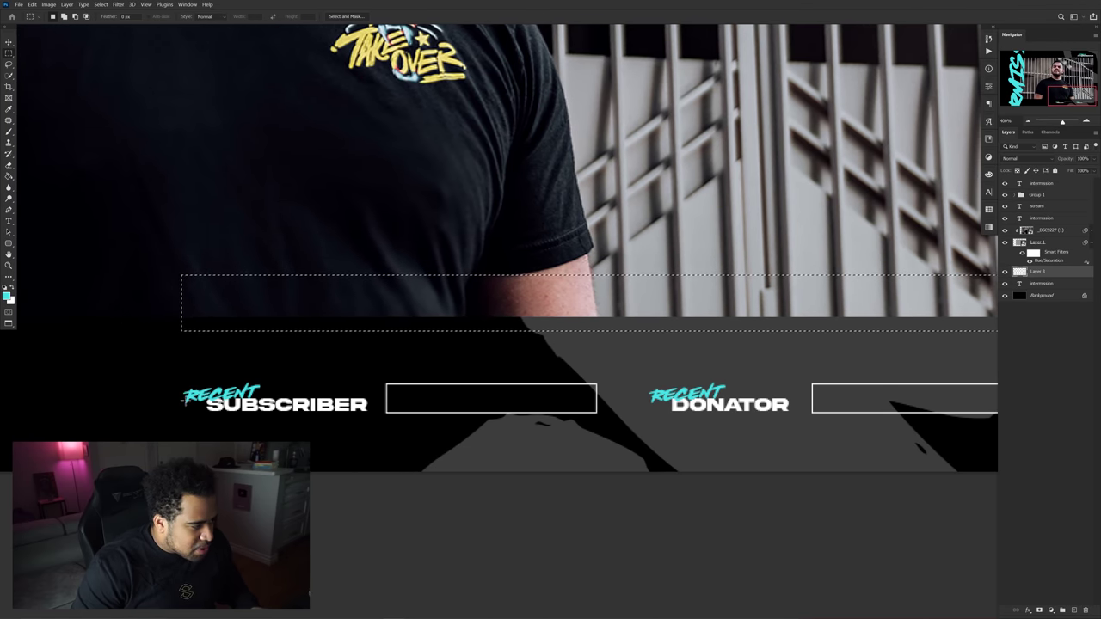
key("alt+BackSpace")
Step: Position the turquoise bar as a strip along the photo's lower edge and narrow it to end at the photo's right edge
key("v")
mouse_move(191, 324)
left_mouse_down()
mouse_move(196, 393)
mouse_move(205, 330)
left_mouse_up()
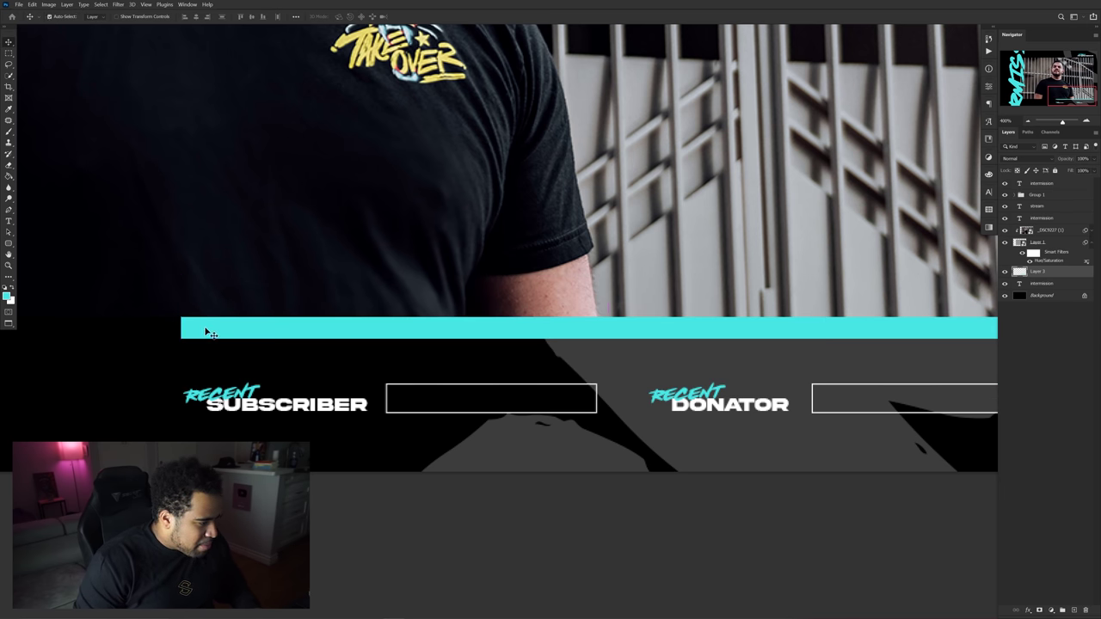
scroll(589, 302, "down", 5)
scroll(584, 279, "up", 5)
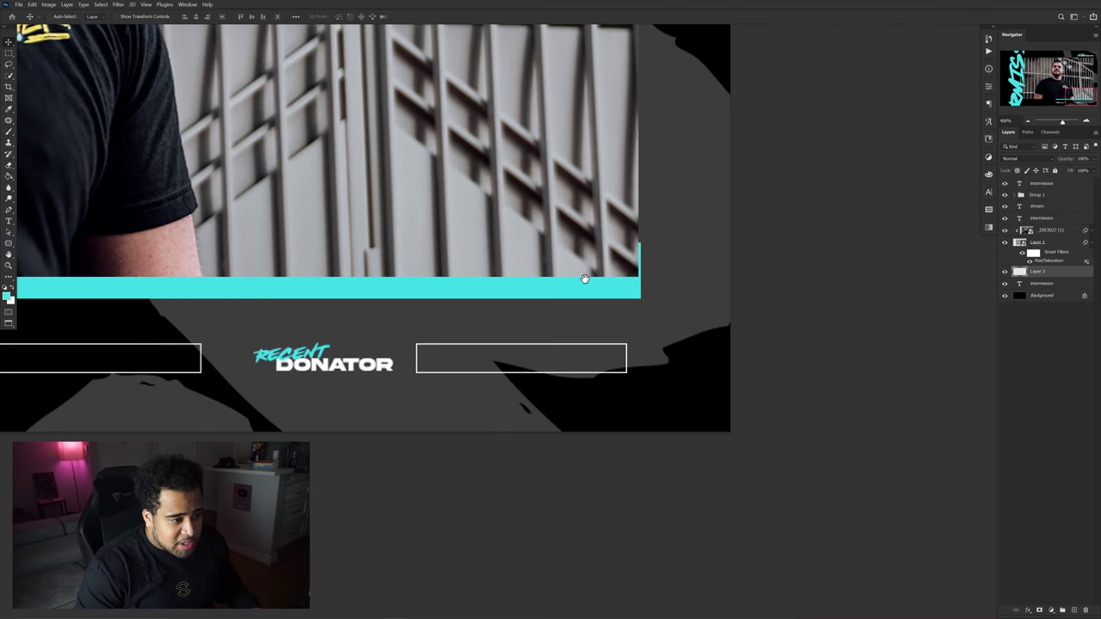
key("ctrl+t")
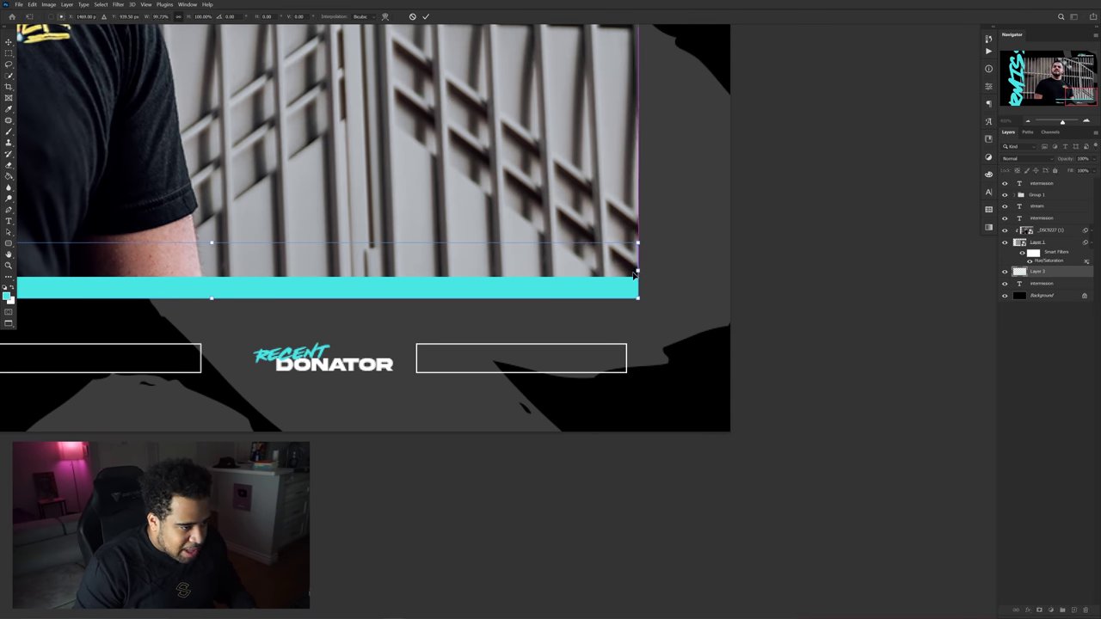
key("Return")
Step: Line up the right end of the titles-and-boxes group with the turquoise strip and the photo
left_click_drag(606, 284, 676, 289)
left_click(1073, 198)
scroll(676, 290, "down", 3)
left_click_drag(473, 240, 693, 328)
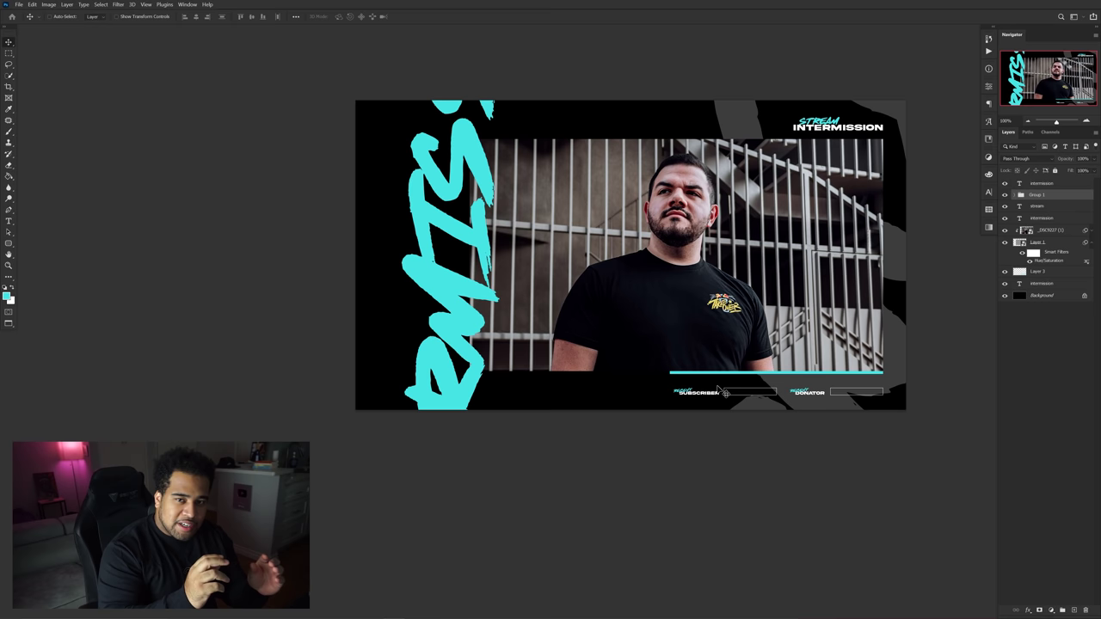
scroll(605, 381, "up", 2)
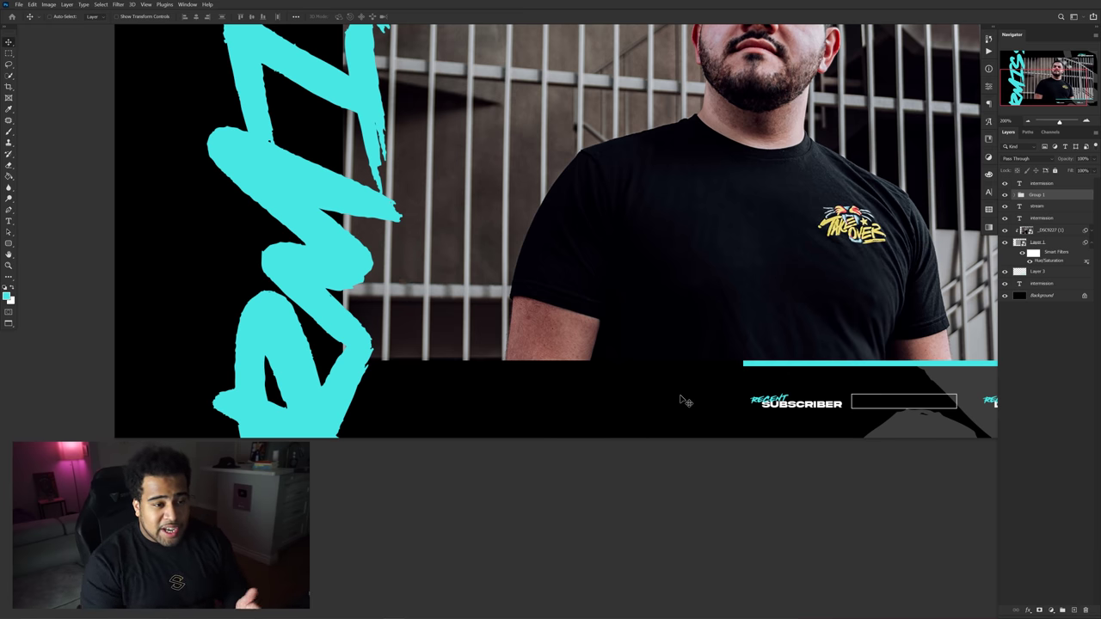
scroll(602, 329, "down", 3)
scroll(613, 330, "up", 1)
left_click_drag(673, 330, 588, 351)
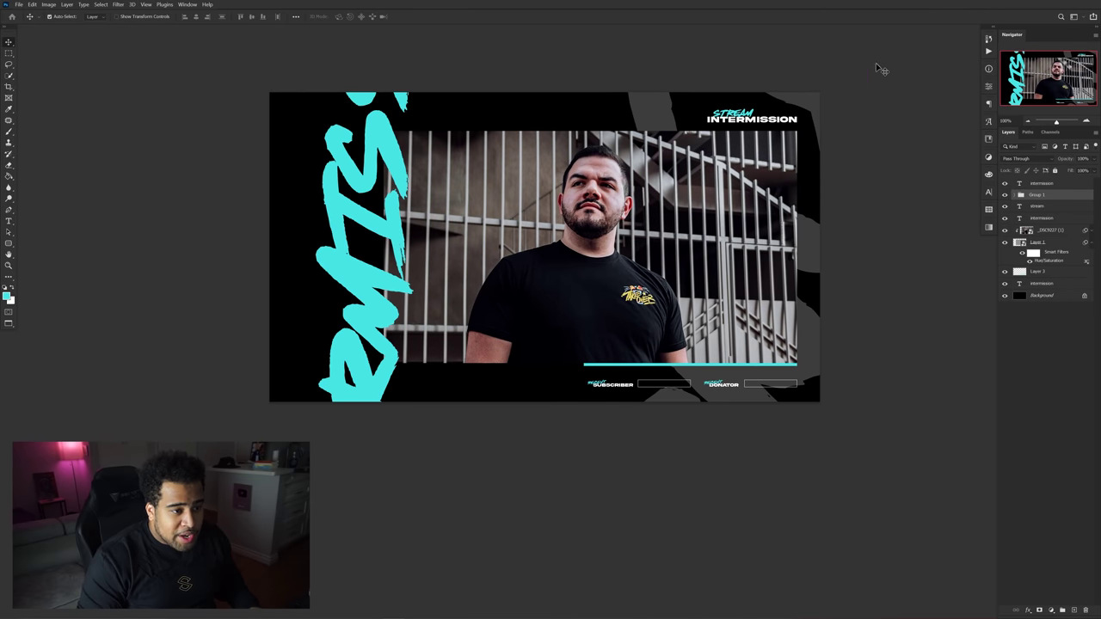
Step: Try a tall condensed font on the vertical lettering, the word "stream" and the large grey background lettering
left_click(885, 88, "ctrl")
left_click(729, 113, "ctrl")
left_click(801, 103, "ctrl+shift")
left_click(395, 144, "ctrl+shift")
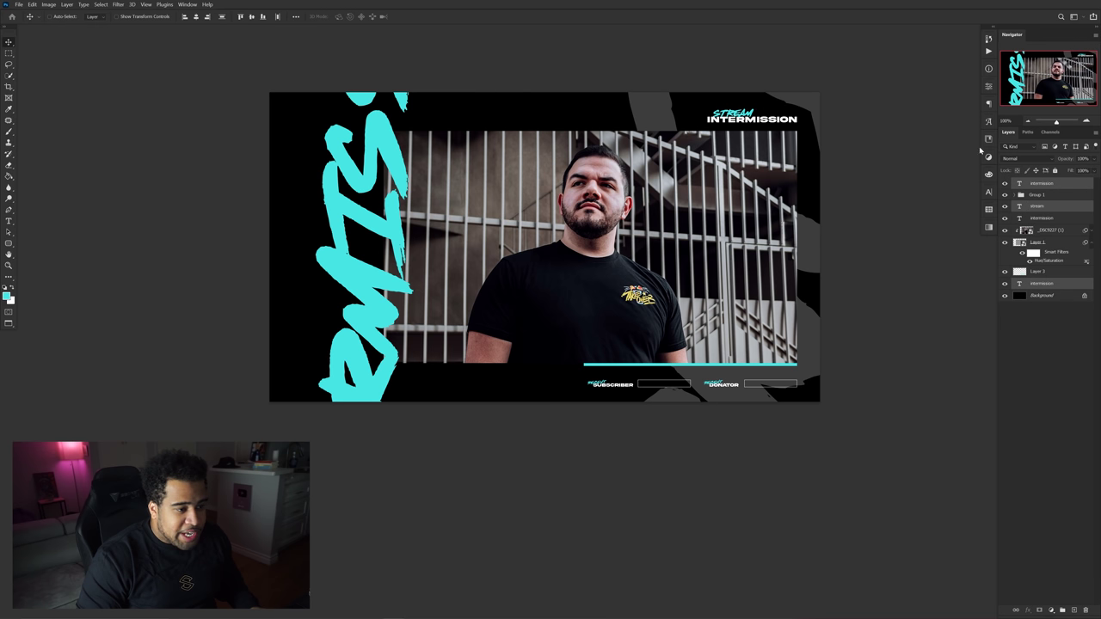
left_click(989, 192)
left_click(936, 204)
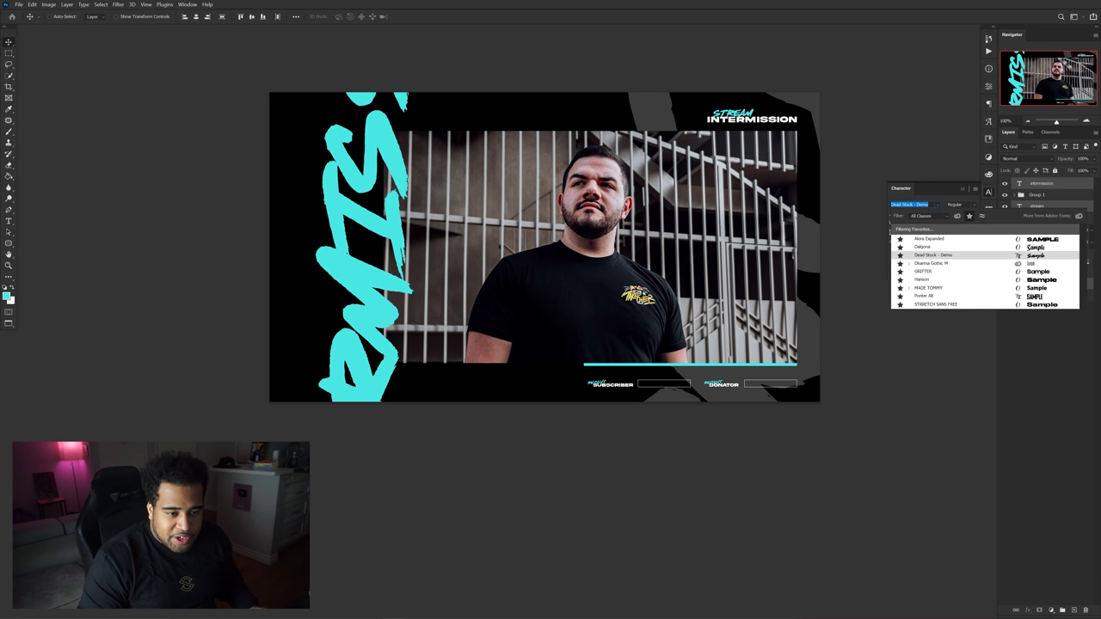
left_click(931, 256)
left_click(1004, 196)
left_click(989, 193)
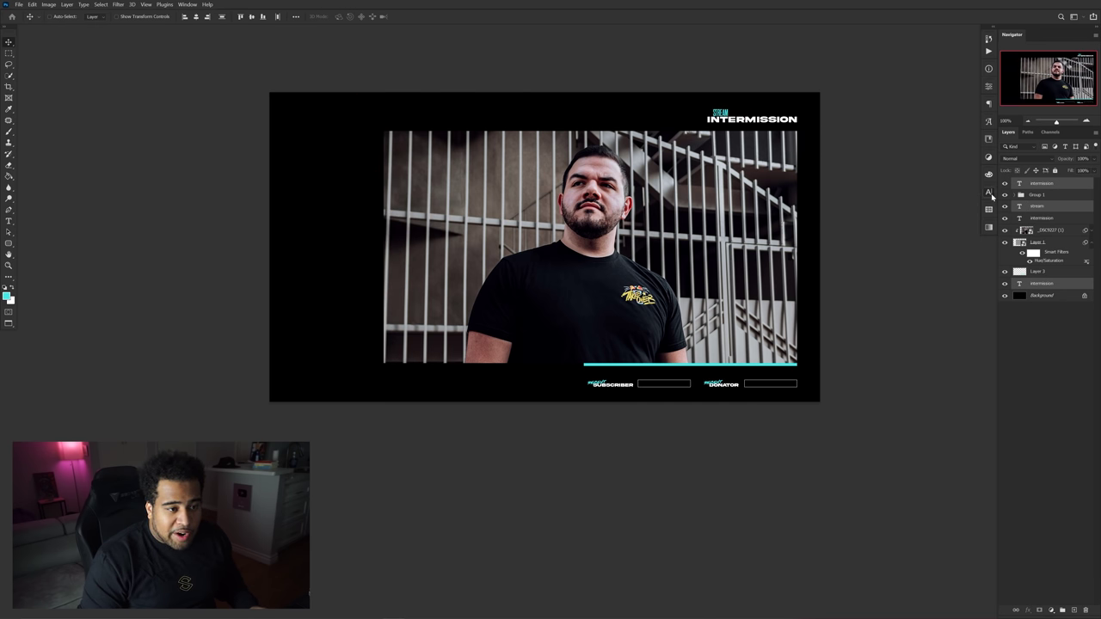
Step: Move the vertical turquoise lettering up until "MISSION" overlaps the photo's left edge
left_click(1042, 283)
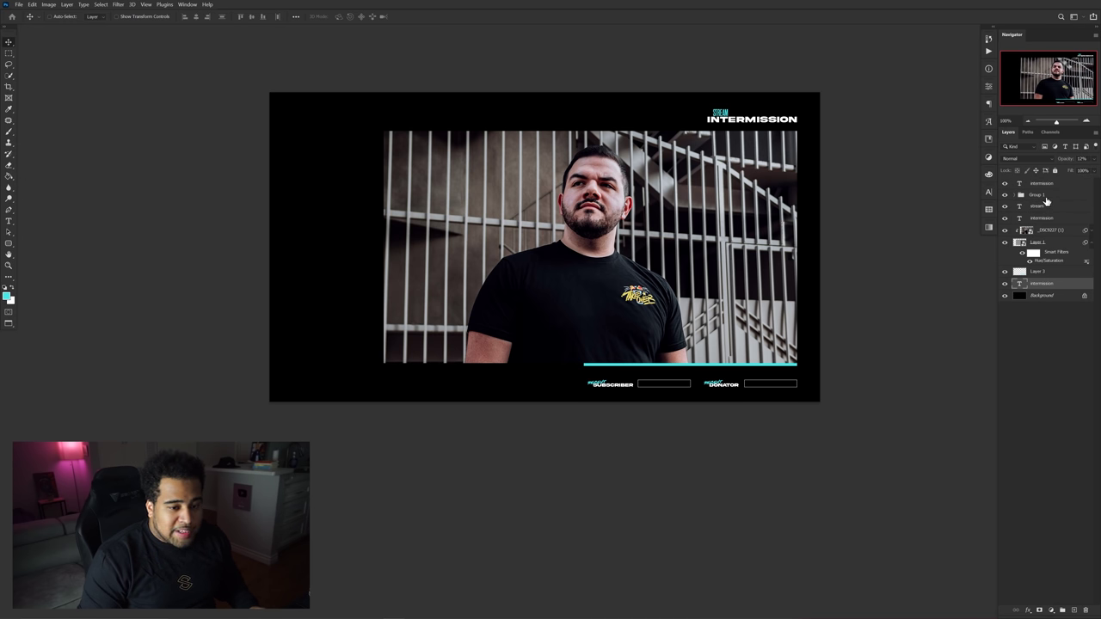
left_click(1046, 183)
left_click_drag(602, 361, 592, 159)
left_click_drag(582, 258, 582, 222)
Step: Enlarge the turquoise word "stream" above the small intermission title
left_click(720, 113)
key("ctrl+t")
left_click_drag(728, 109, 736, 103)
key("Return")
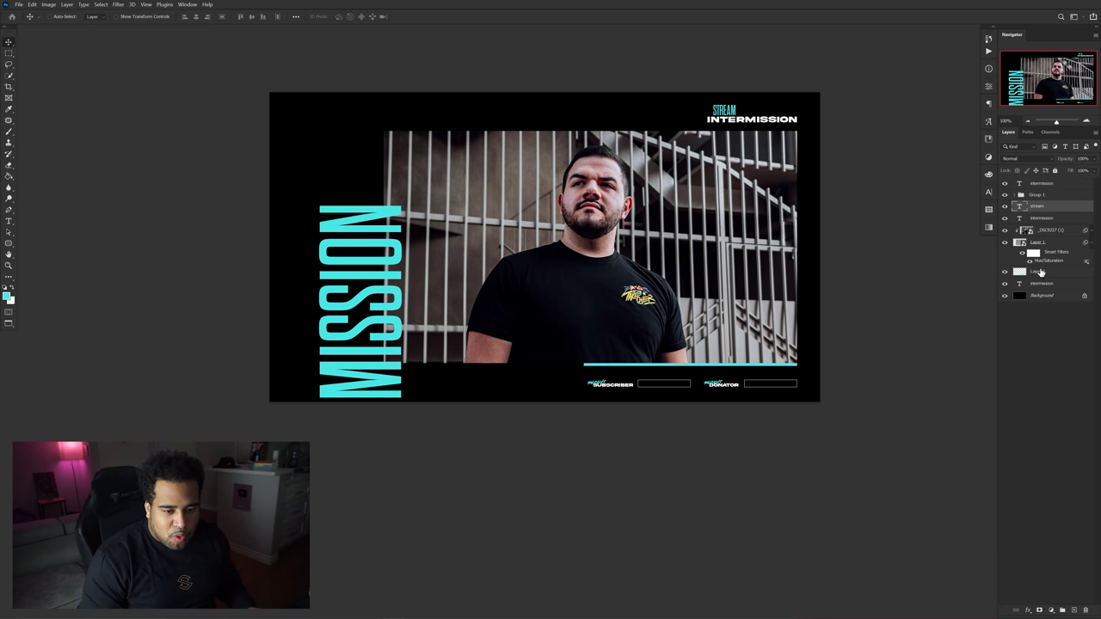
Step: Move the large grey background lettering up so it sits behind the photo's right side
left_click(1054, 220)
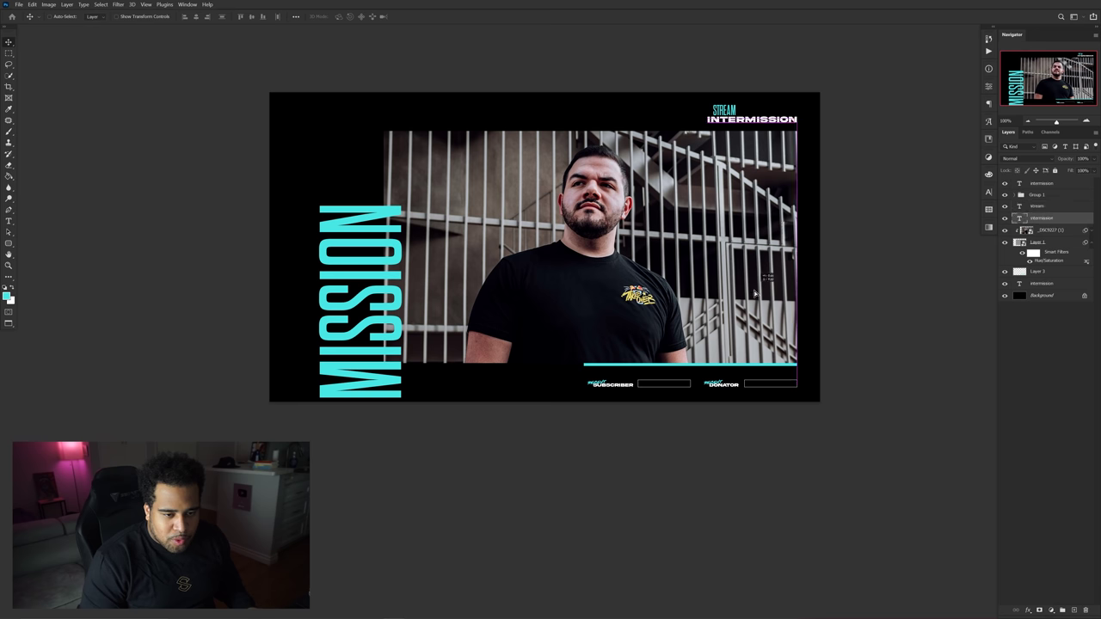
left_click(1046, 285)
left_click_drag(808, 258, 806, 6)
key("Return")
left_click_drag(771, 402, 772, 427)
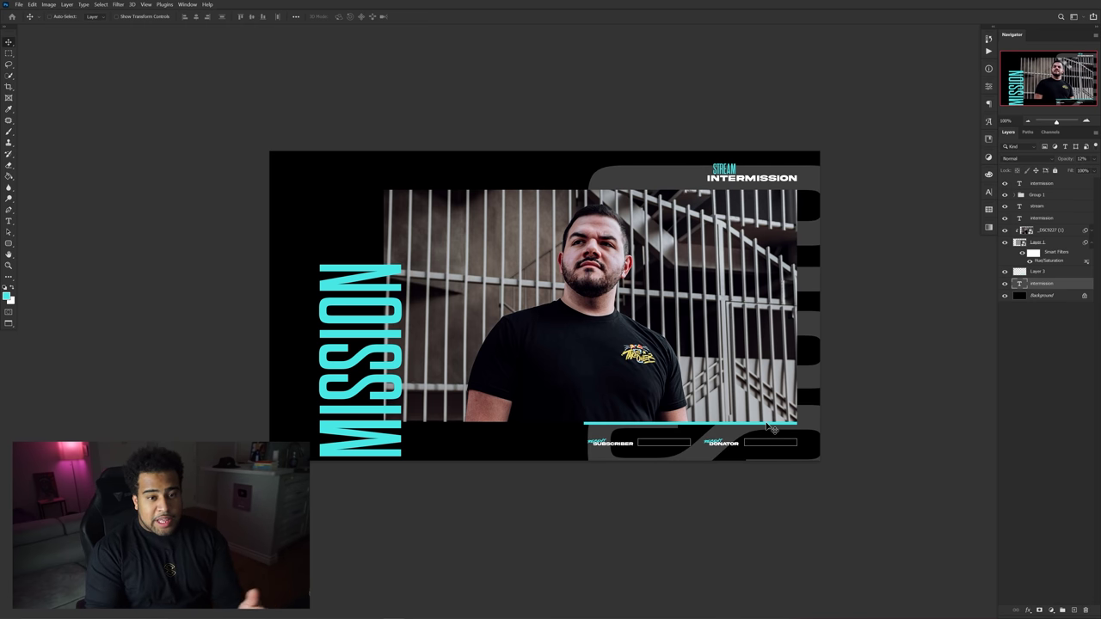
Step: Undo the lettering moves, the resizing and the font change to bring back the brush lettering
key("ctrl+z")
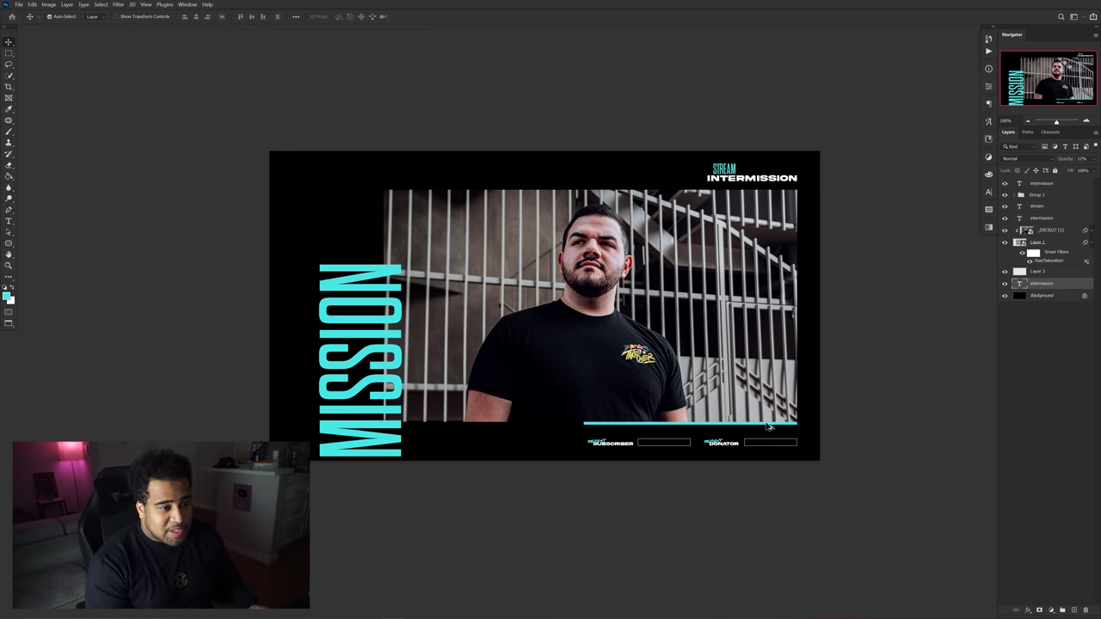
key("ctrl+z")
key("ctrl+z")
left_click_drag(771, 428, 771, 428)
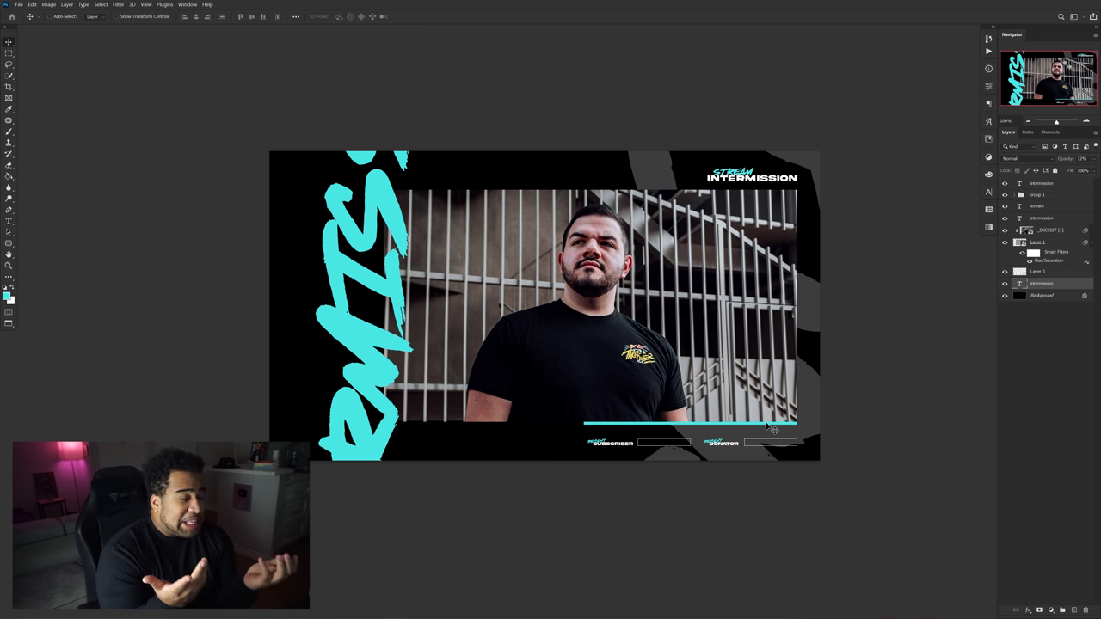
Step: Recolour the word "stream" and the large vertical lettering from turquoise to pink #f4356b
left_click(667, 119)
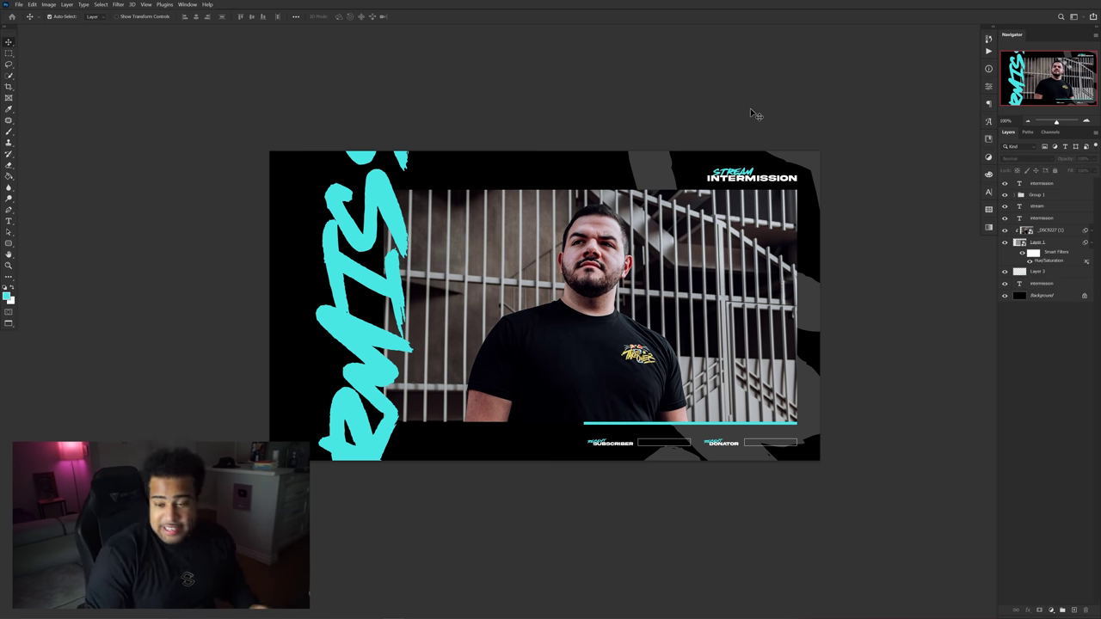
left_click(731, 178)
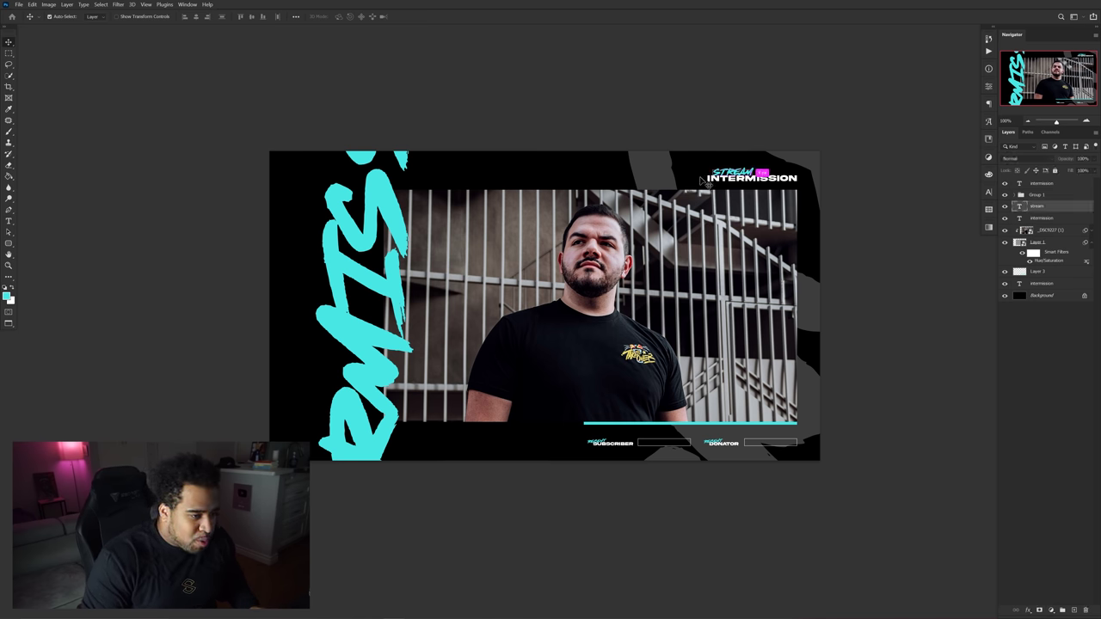
scroll(719, 432, "up", 2)
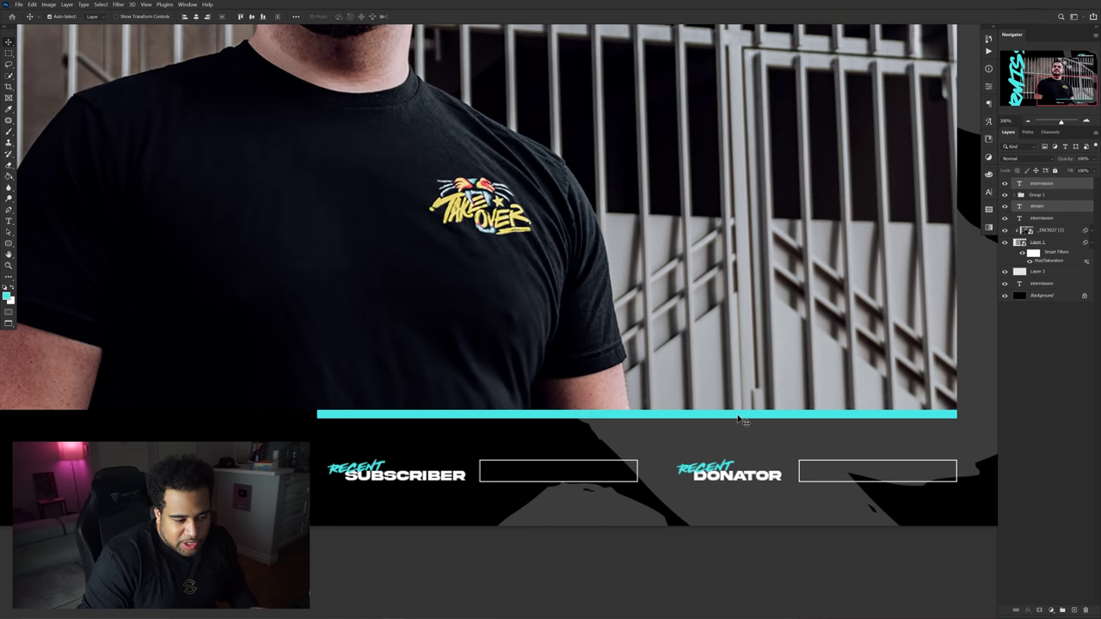
left_click_drag(708, 415, 743, 378)
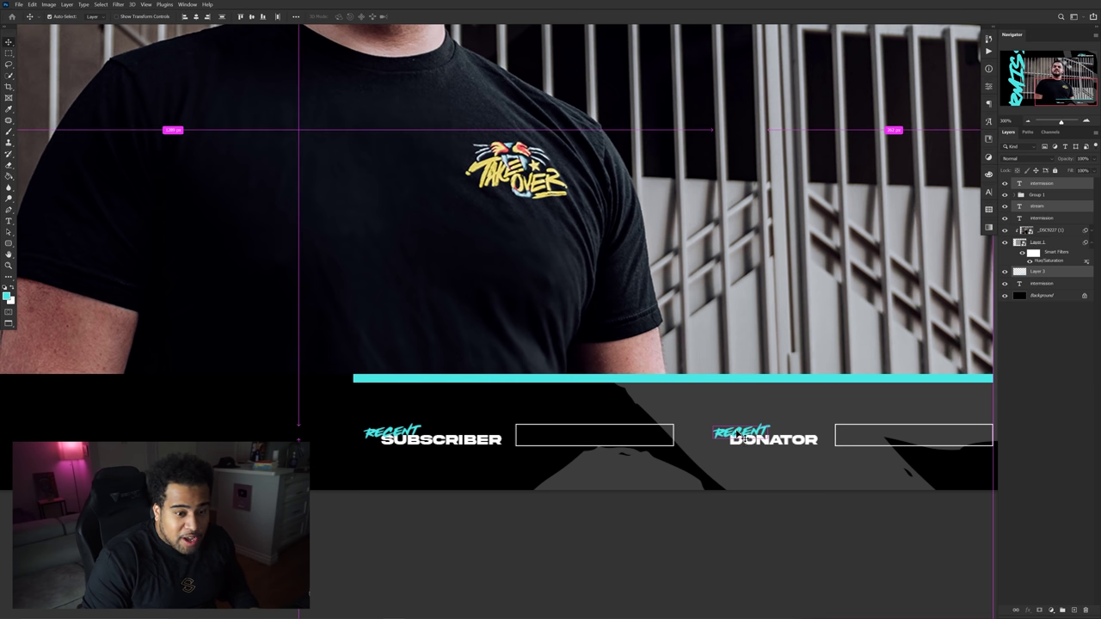
scroll(736, 406, "down", 2)
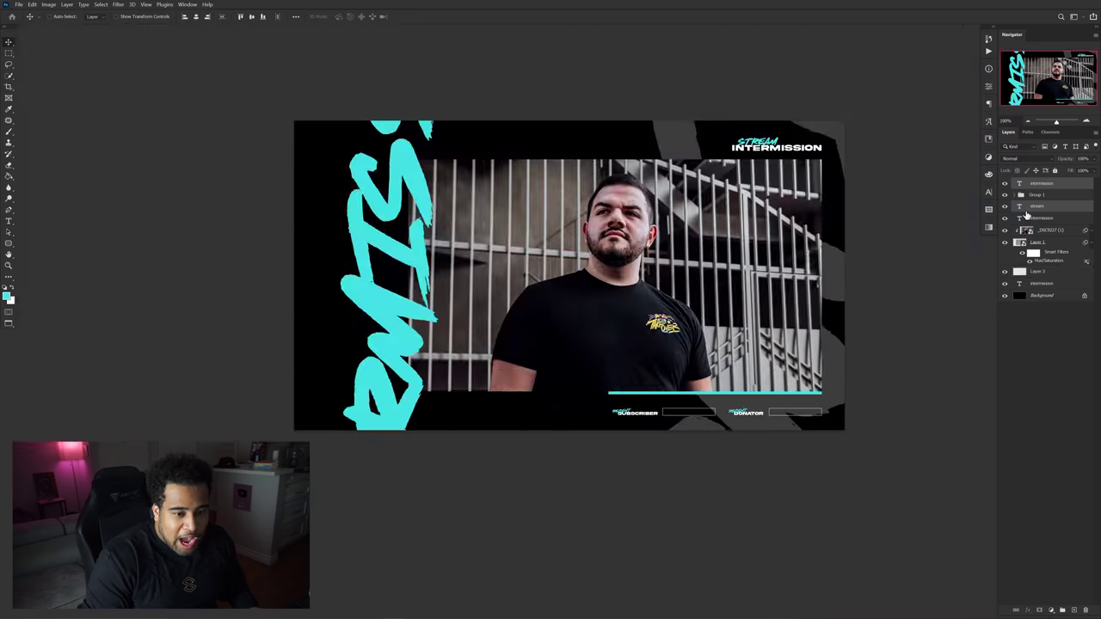
left_click(988, 192)
left_click(965, 241)
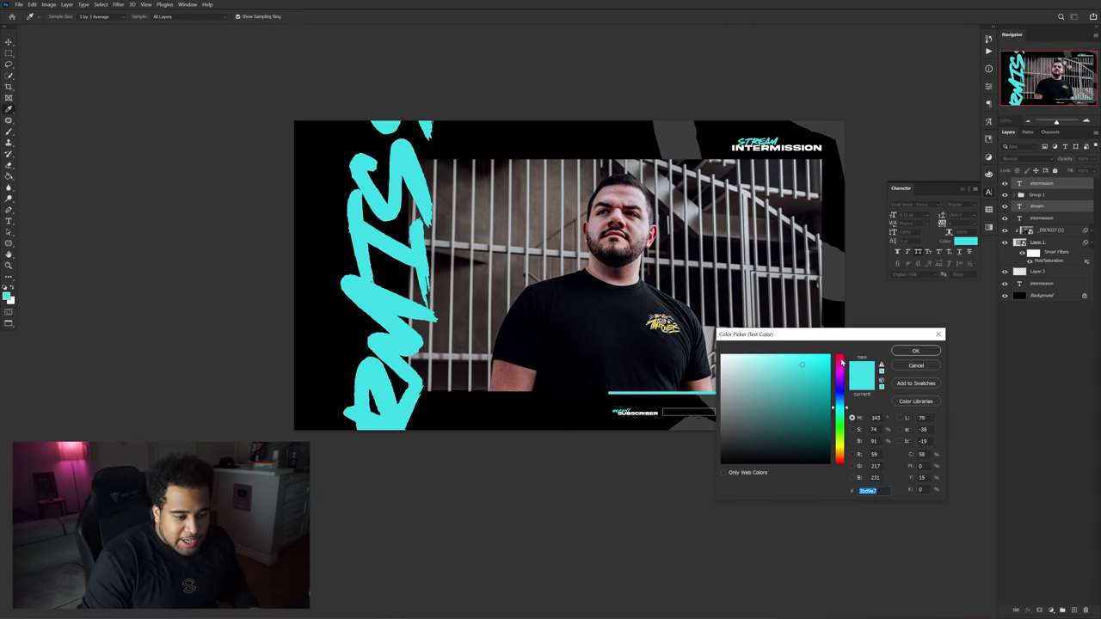
left_click_drag(840, 409, 840, 360)
left_click(815, 359)
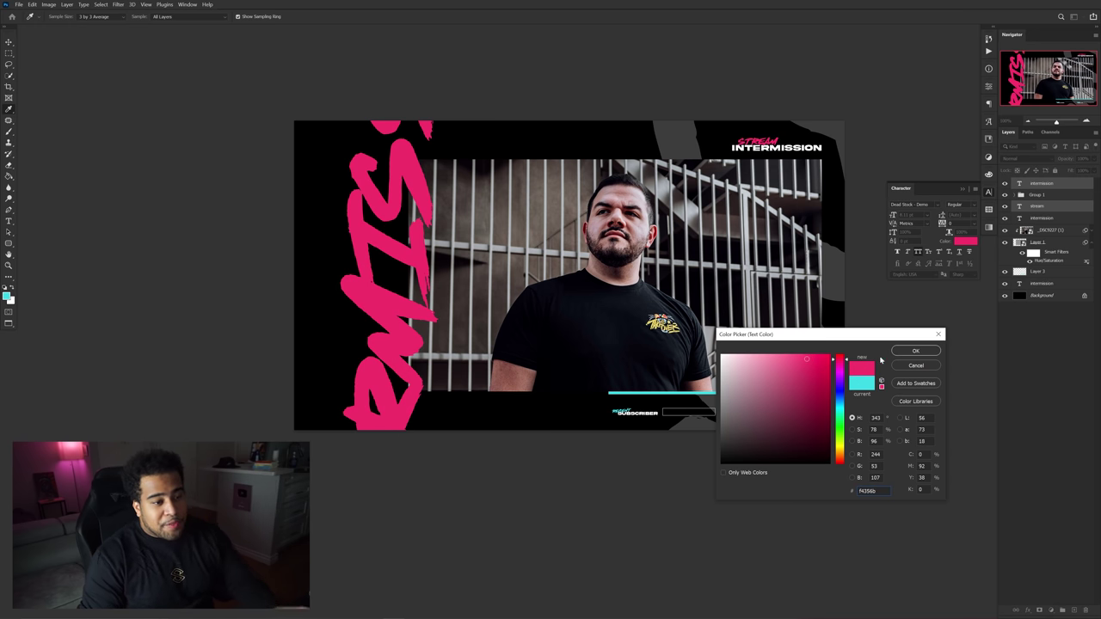
left_click(915, 350)
Step: Apply a Color Overlay to the turquoise bar under the photo, using the same pink as the lettering
left_click(773, 387)
left_click_drag(780, 392, 780, 392)
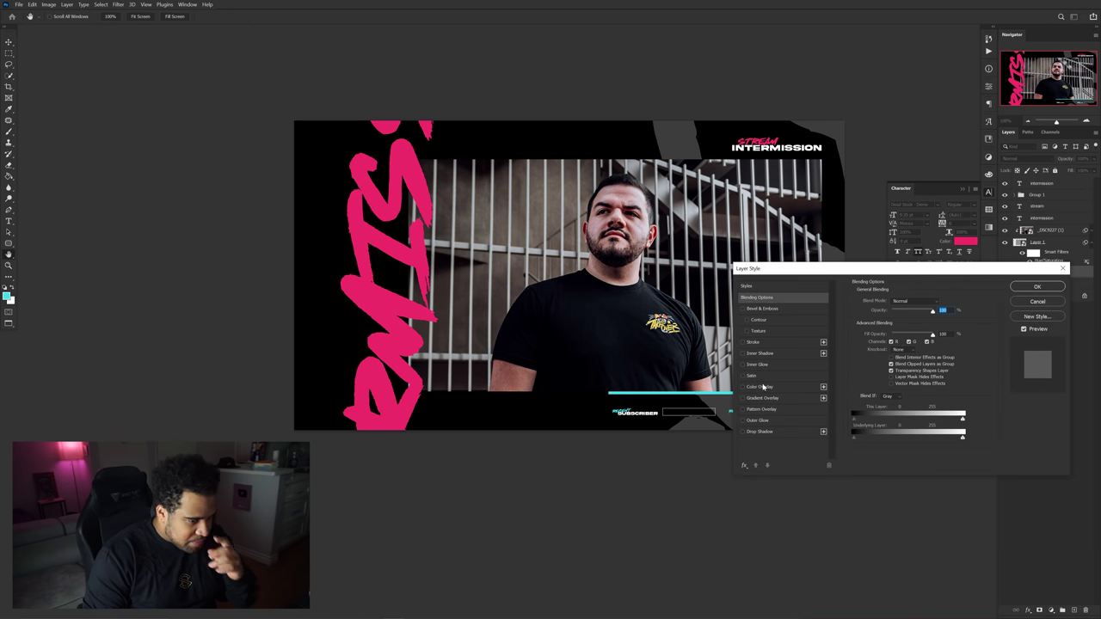
left_click(762, 386)
left_click(941, 302)
left_click(965, 240)
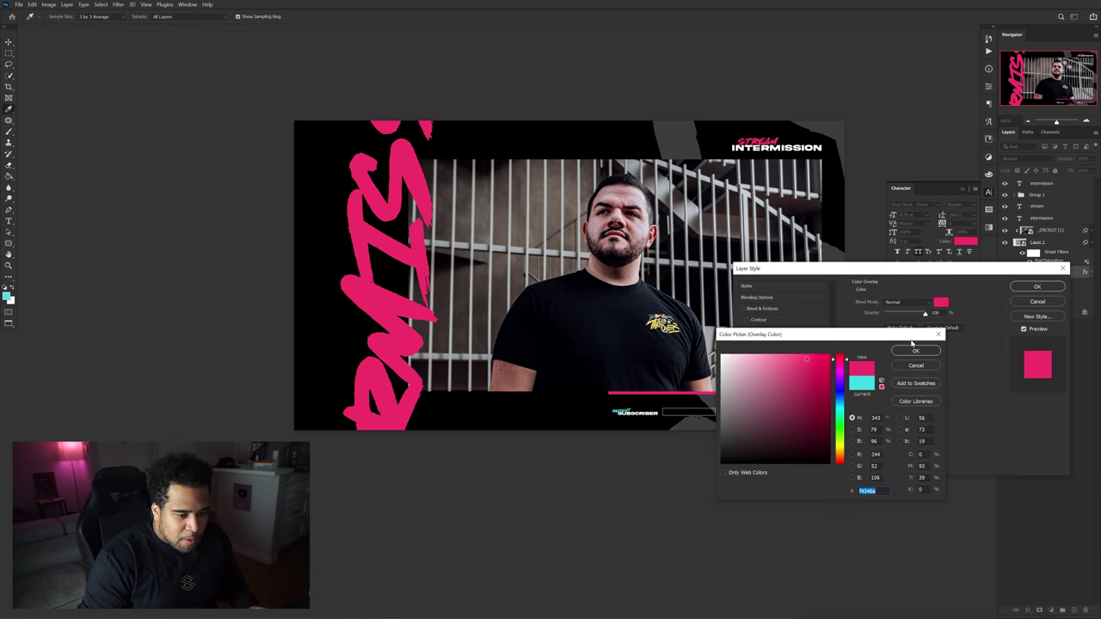
left_click(916, 351)
left_click(1037, 286)
Step: Recolour both "recent" words above "SUBSCRIBER" and "DONATOR" with the pink sampled from the bar
scroll(736, 425, "up", 3)
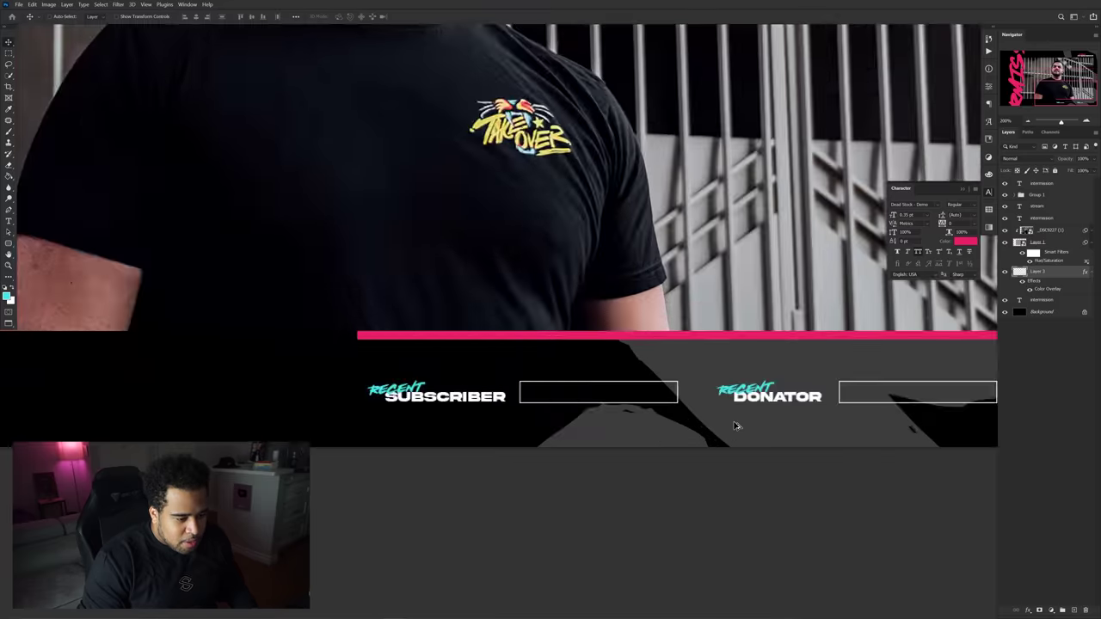
scroll(735, 426, "up", 1)
left_click(741, 379, "ctrl")
left_click(284, 377, "ctrl+shift")
left_click(964, 241)
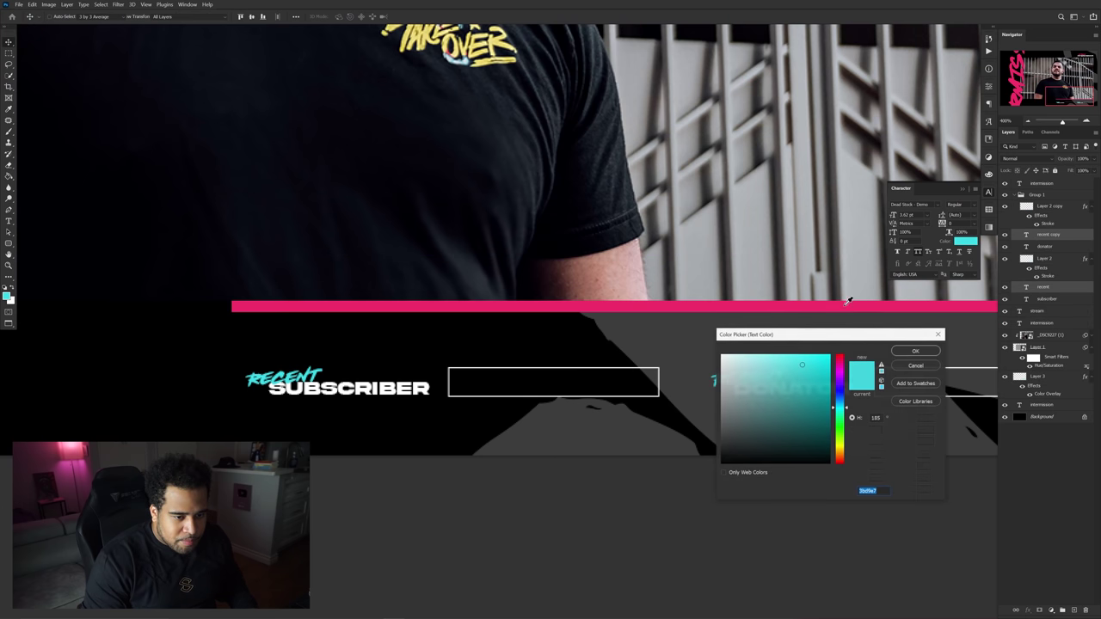
left_click(847, 305)
left_click(915, 351)
scroll(722, 344, "down", 2)
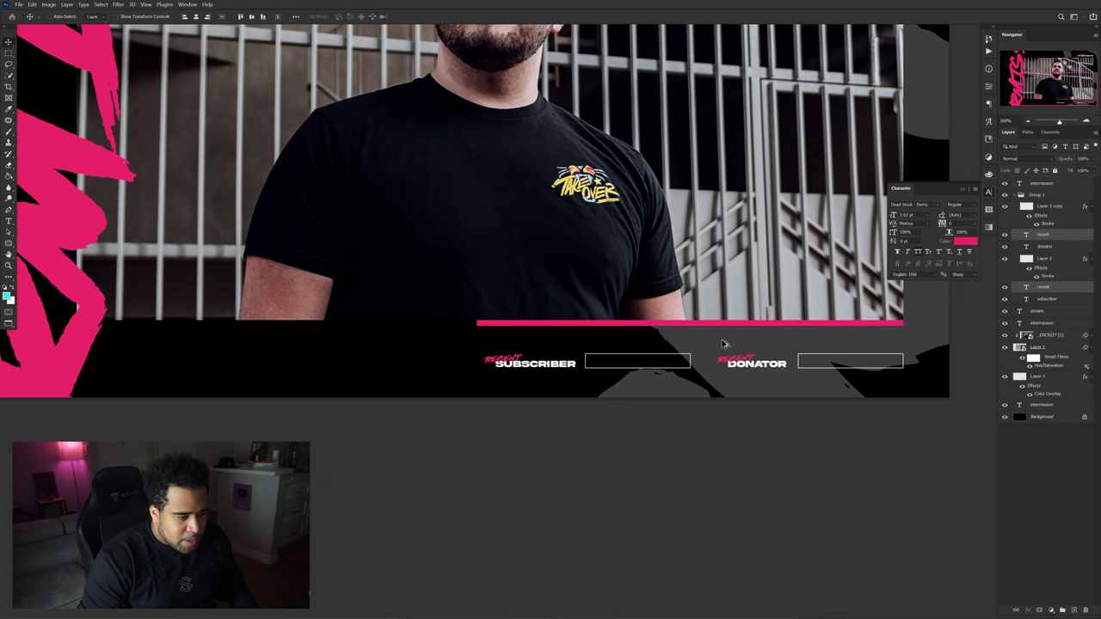
Step: Change all pink lettering to the Dalgona font and move the vertical word up so "mission" runs along the photo's left edge
scroll(723, 344, "down", 3)
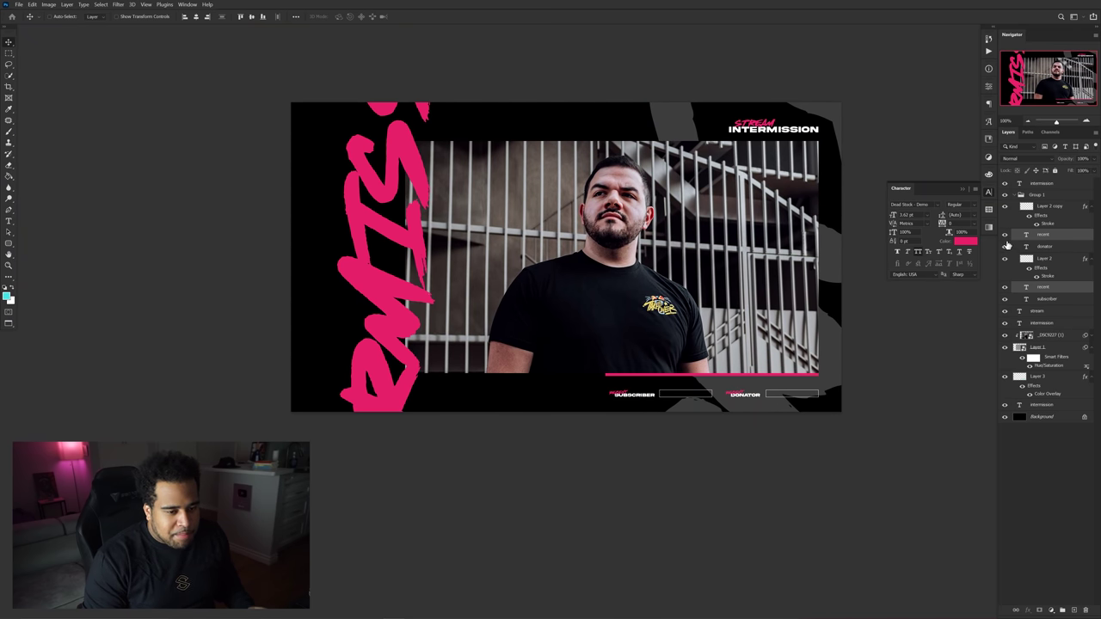
left_click(1048, 185, "ctrl")
left_click_drag(735, 289, 634, 260)
key("ctrl+z")
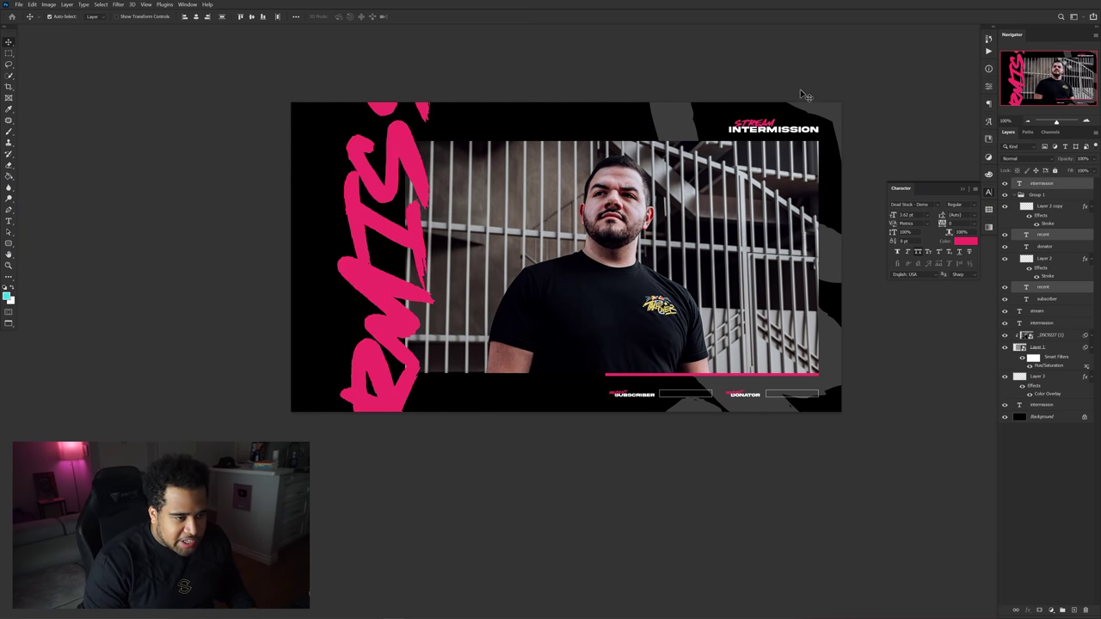
left_click(761, 127, "shift")
left_click(937, 205)
left_click(956, 256)
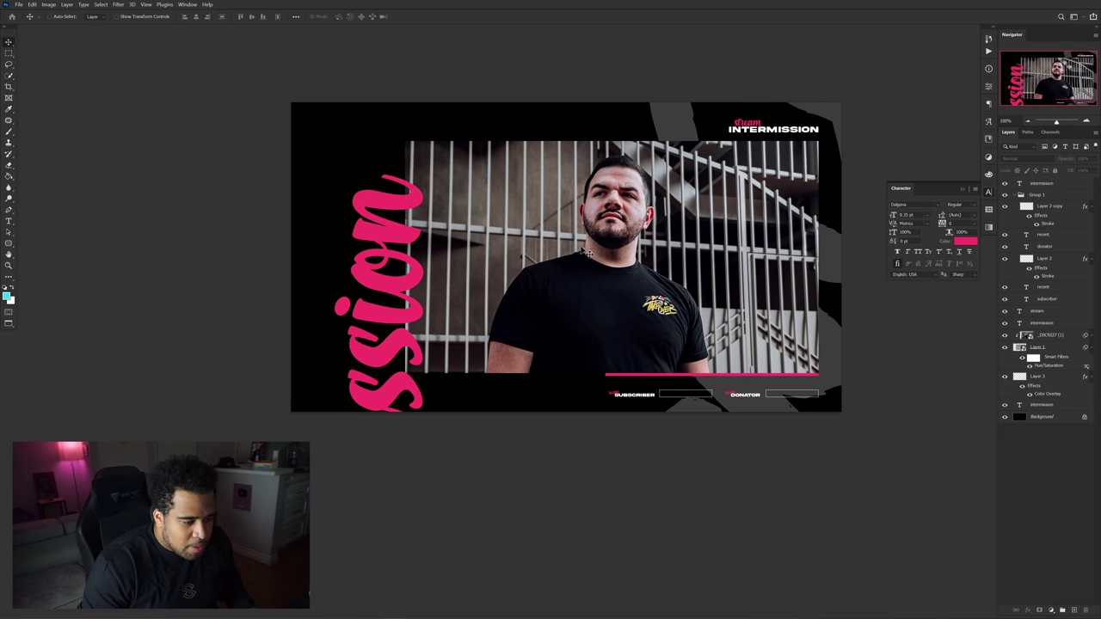
left_click_drag(400, 309, 416, 236)
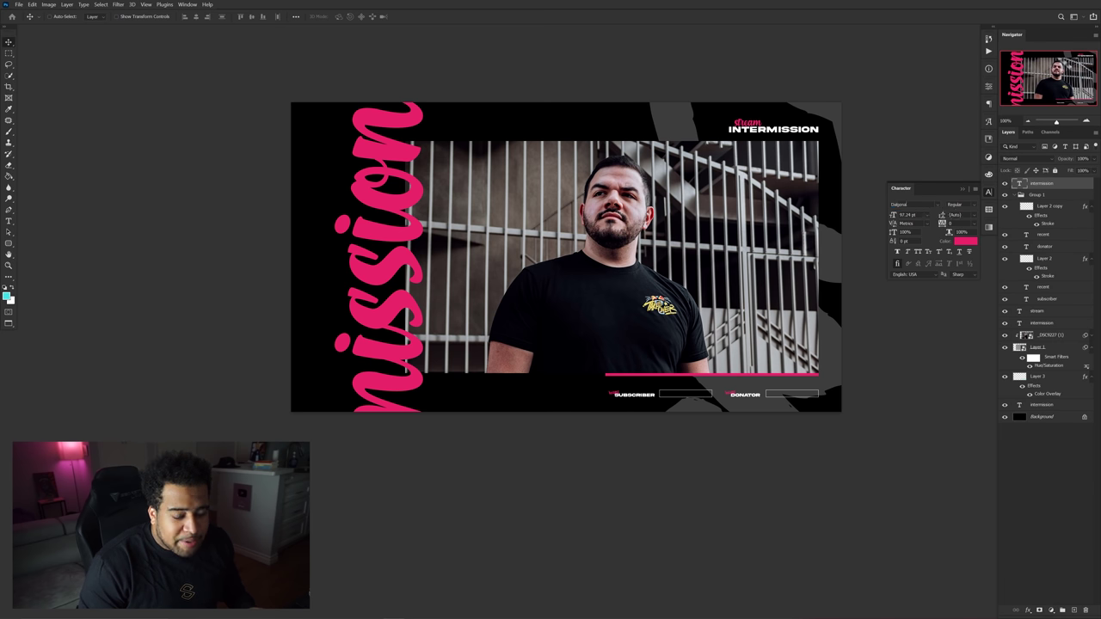
Step: Set the grey background lettering in the Dalgona font and shift it up and left behind the photo's right side
scroll(749, 313, "up", 2)
left_click_drag(746, 319, 732, 262)
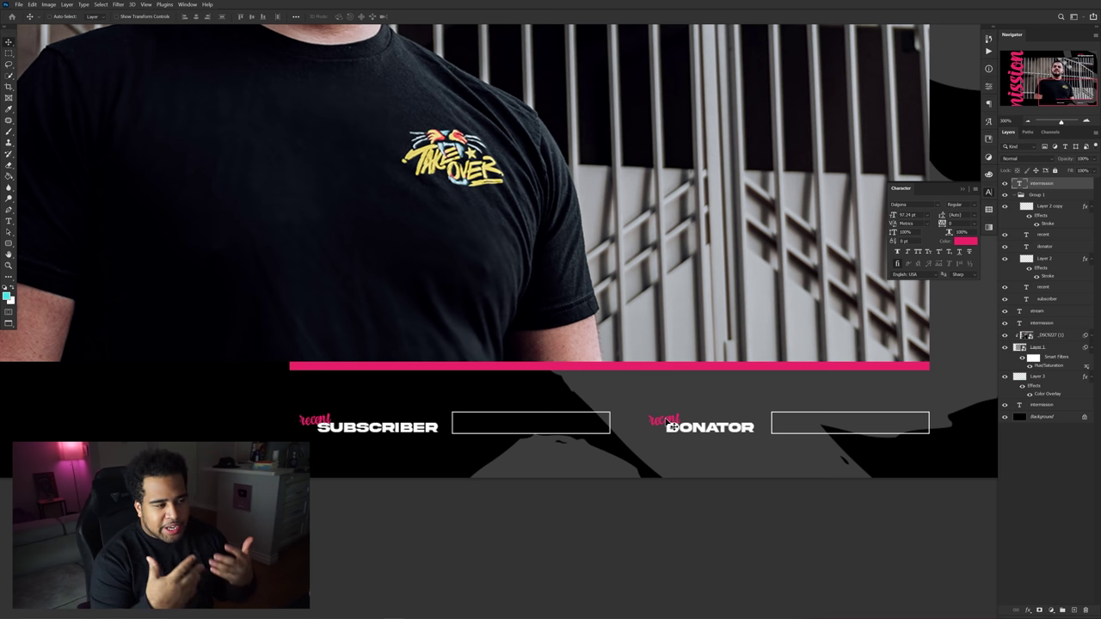
scroll(658, 397, "down", 3)
scroll(653, 391, "up", 1)
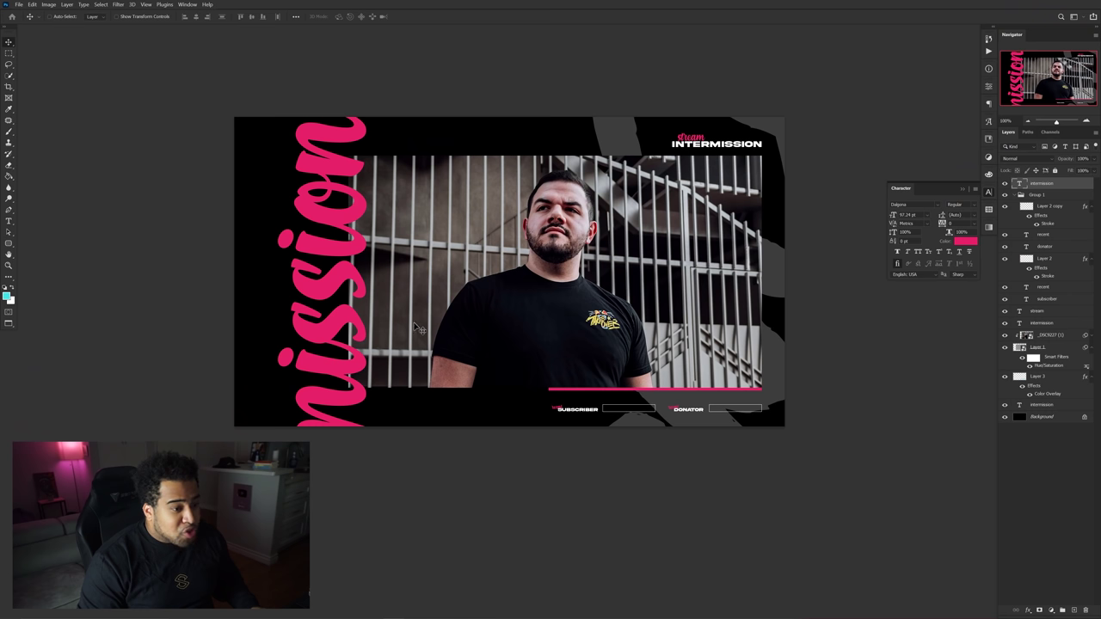
left_click(788, 284, "ctrl")
left_click(937, 205)
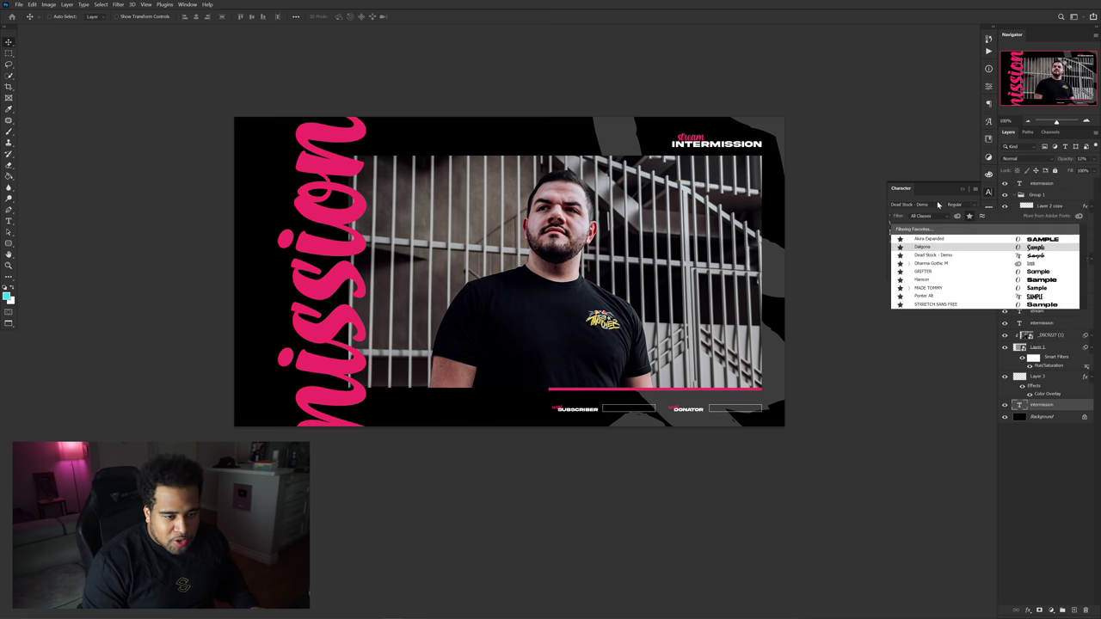
left_click(926, 247)
left_click(918, 251)
left_click_drag(730, 346, 707, 315)
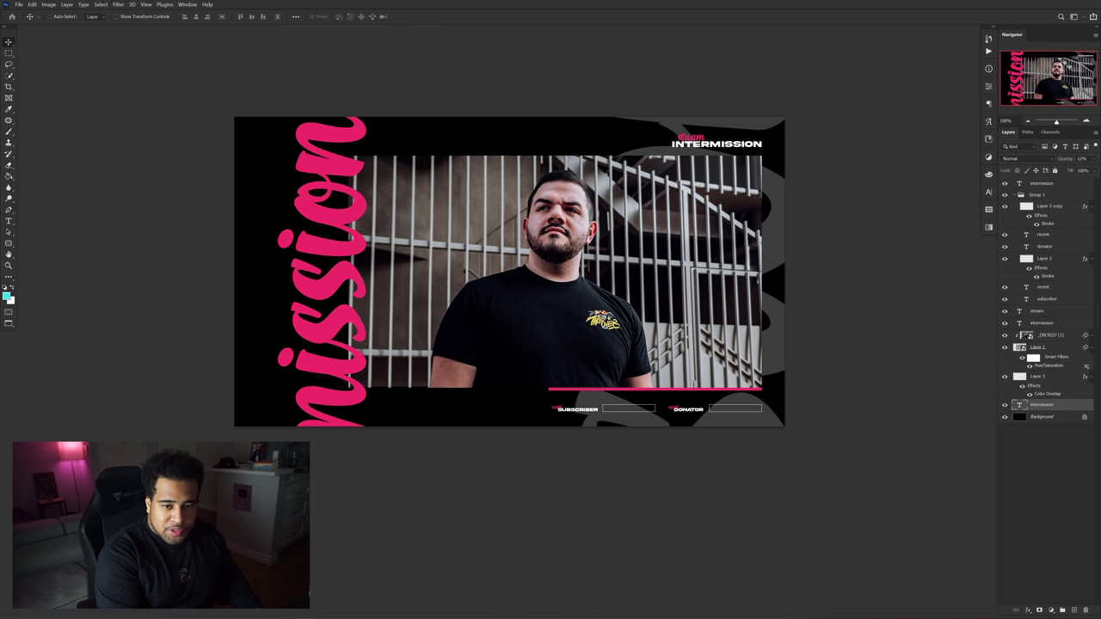
Step: Switch to the web browser and search Google Images for "flowers png"
left_click_drag(1100, 40, 551, 1)
left_click(134, 126)
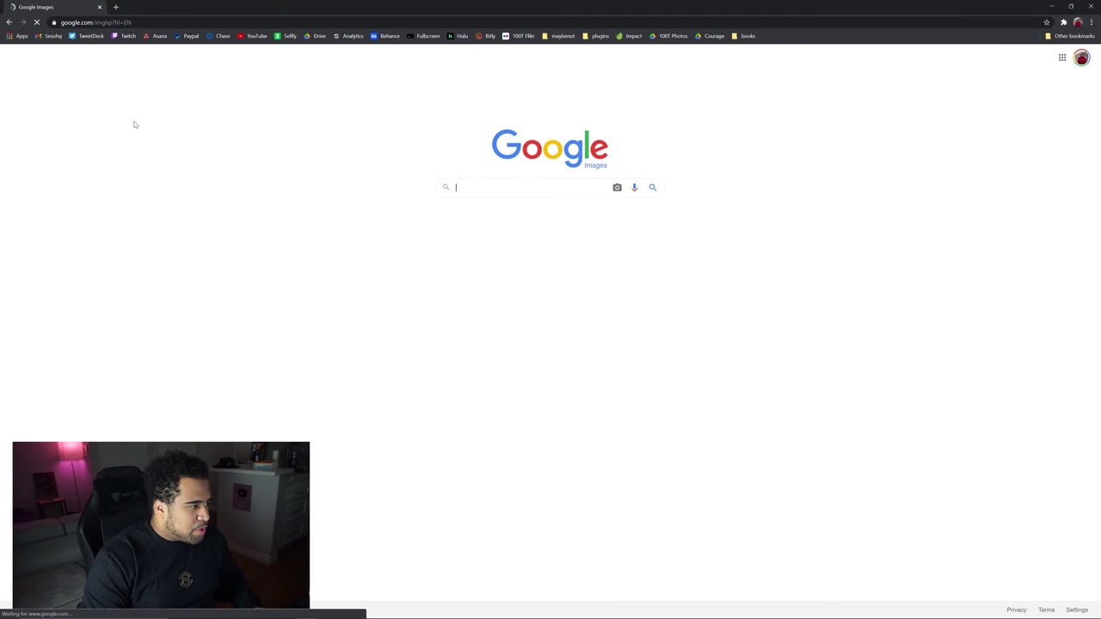
left_click(469, 187)
type("flowers")
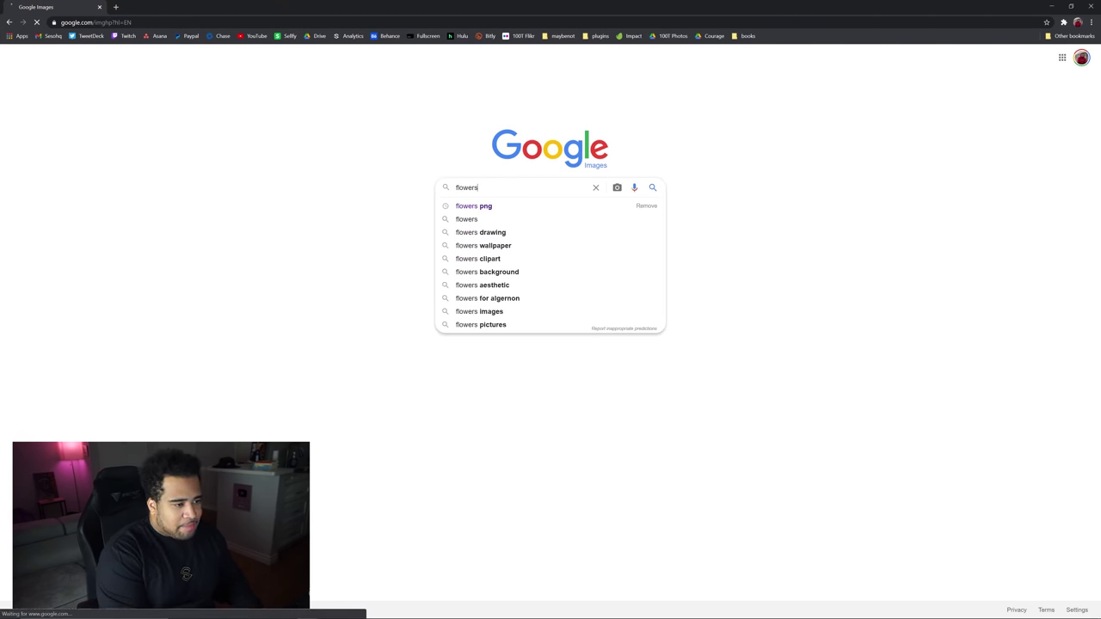
key("Return")
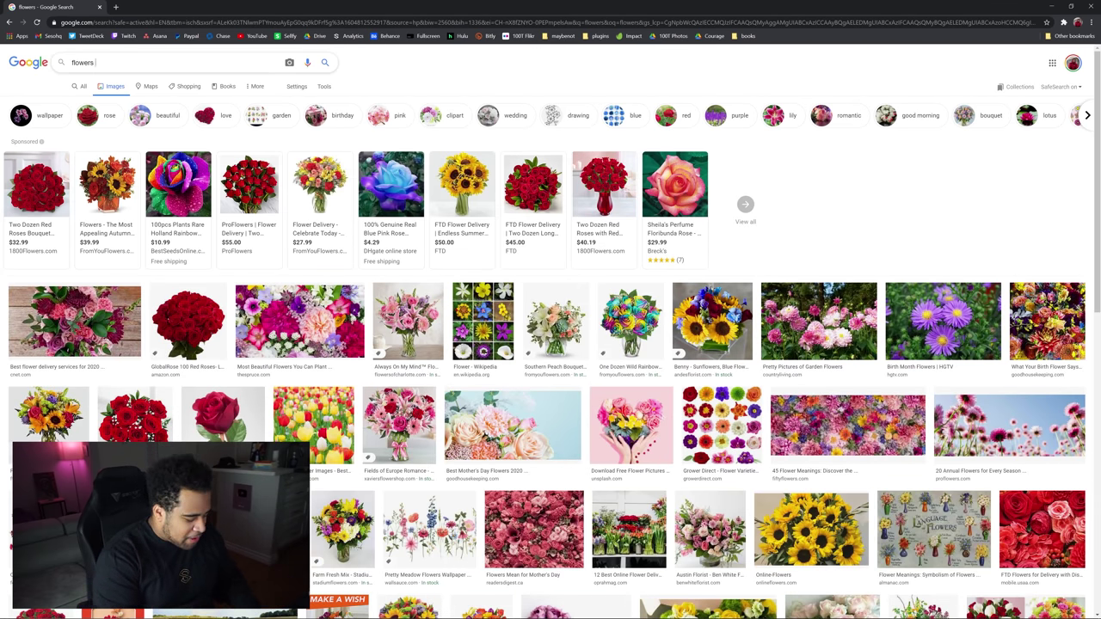
type("png")
key("Return")
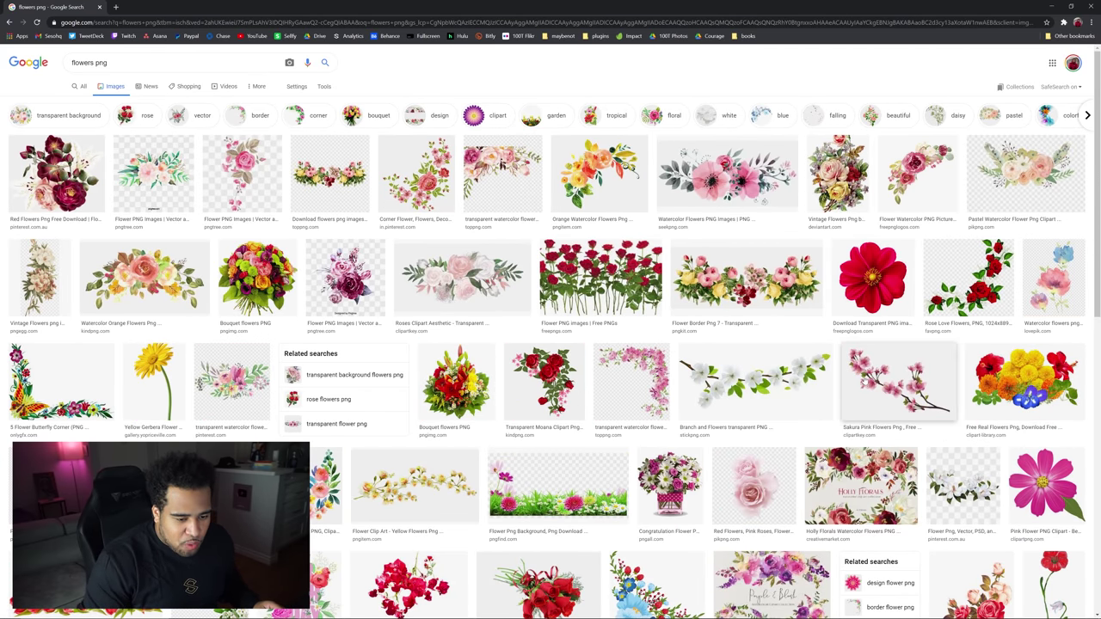
Step: Copy the transparent white-blossom branch image from the search results and return to Photoshop
left_click(899, 383)
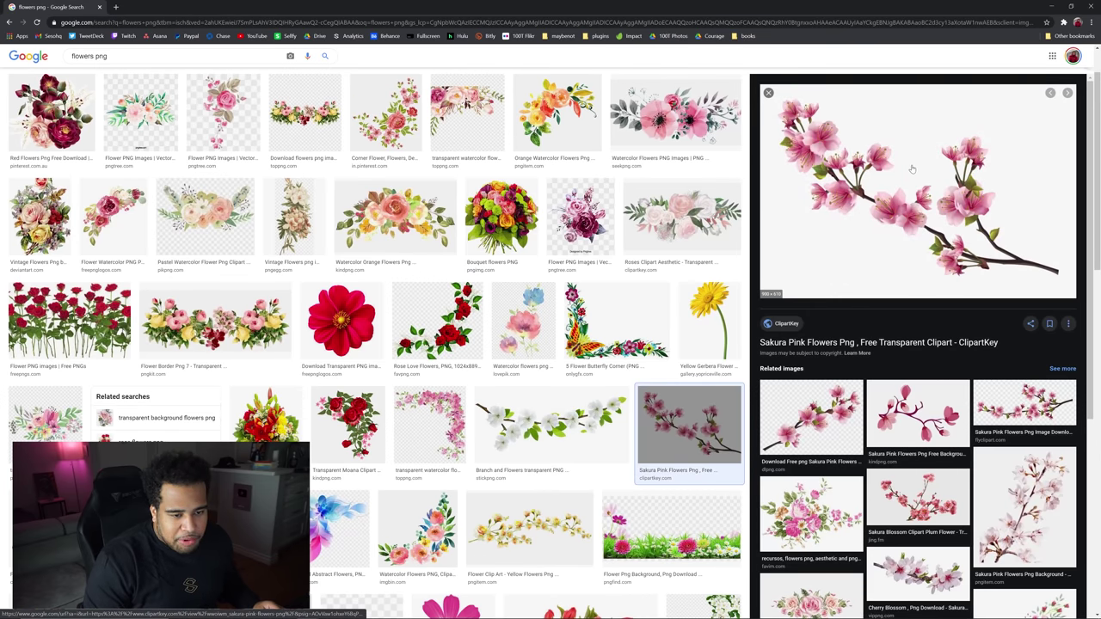
key("Left")
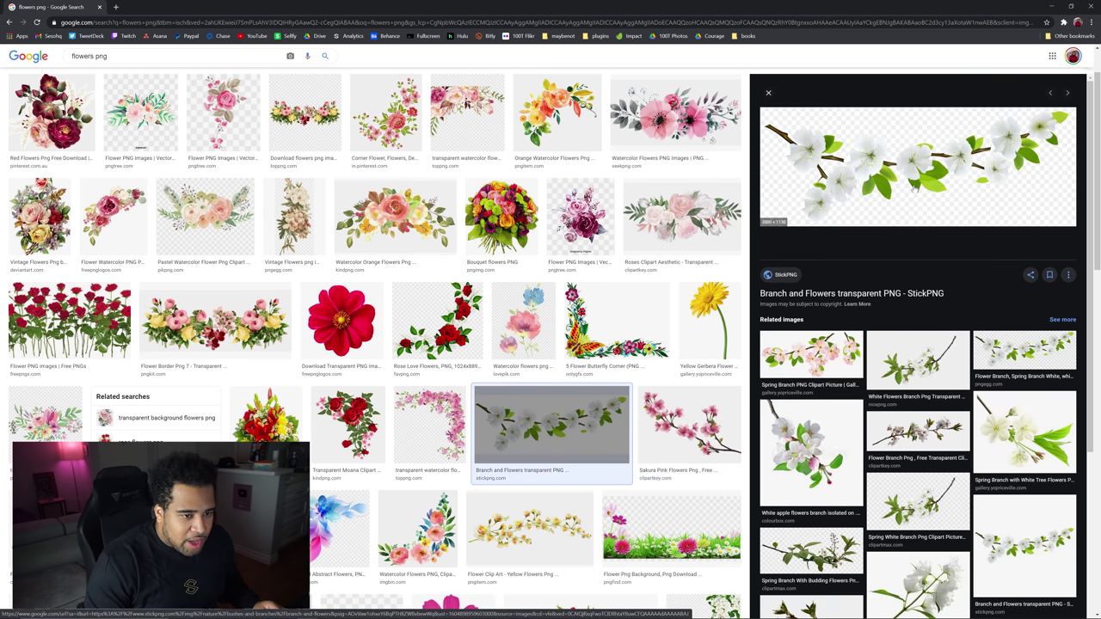
right_click(927, 176)
left_click(958, 260)
key("alt+Tab")
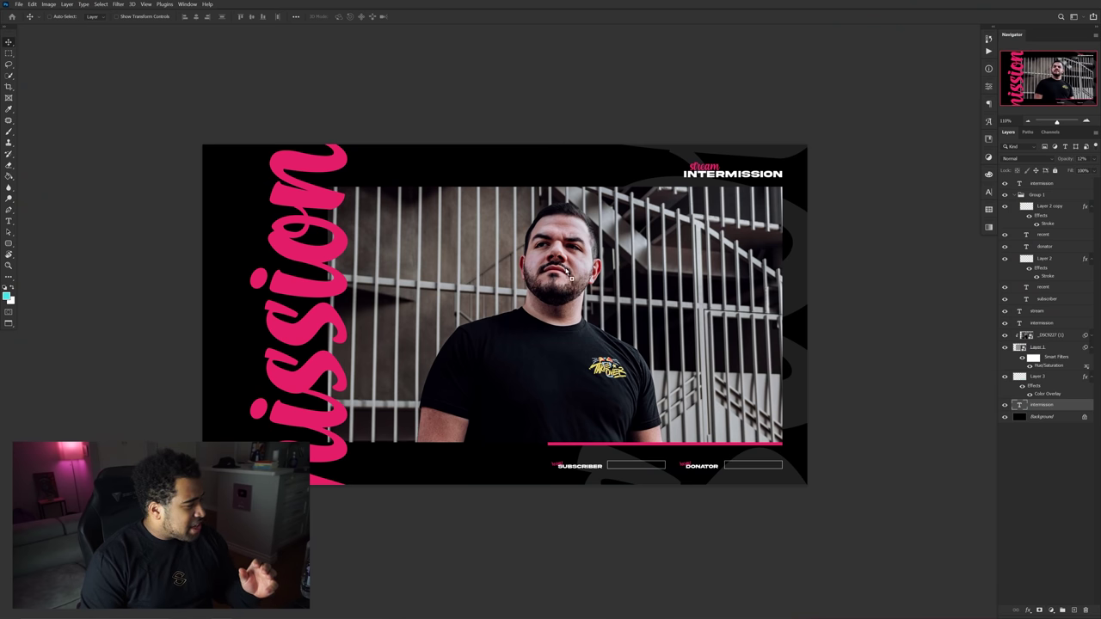
Step: Paste the blossom branch above the grey background lettering and place it at the canvas's upper-left corner behind the vertical lettering
key("ctrl+v")
left_click_drag(692, 269, 559, 119)
left_click_drag(770, 272, 675, 215)
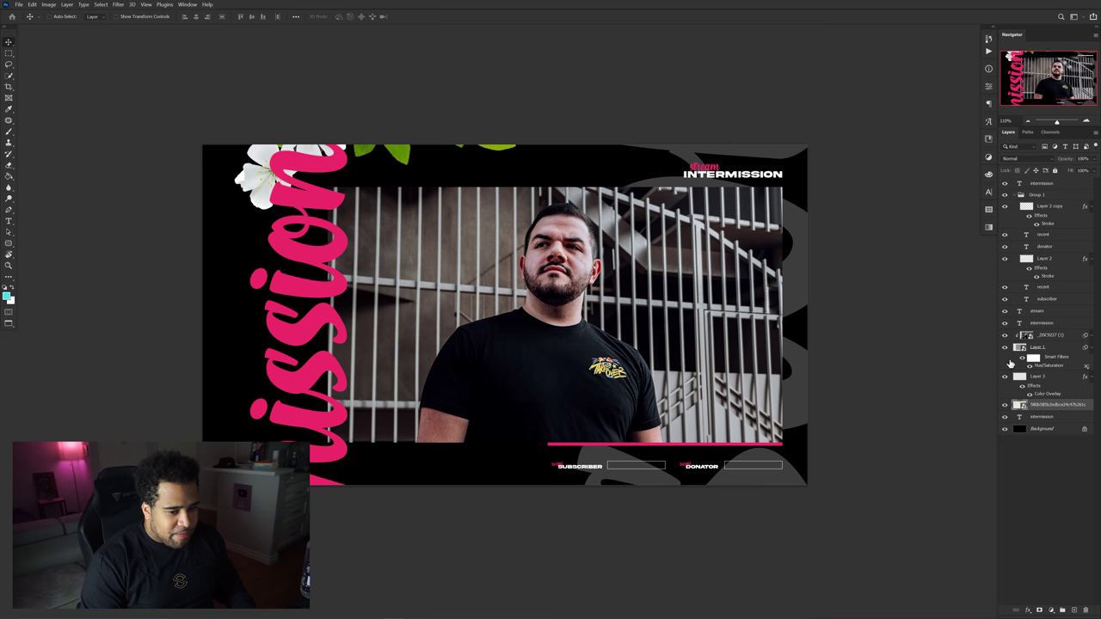
left_click(1054, 417)
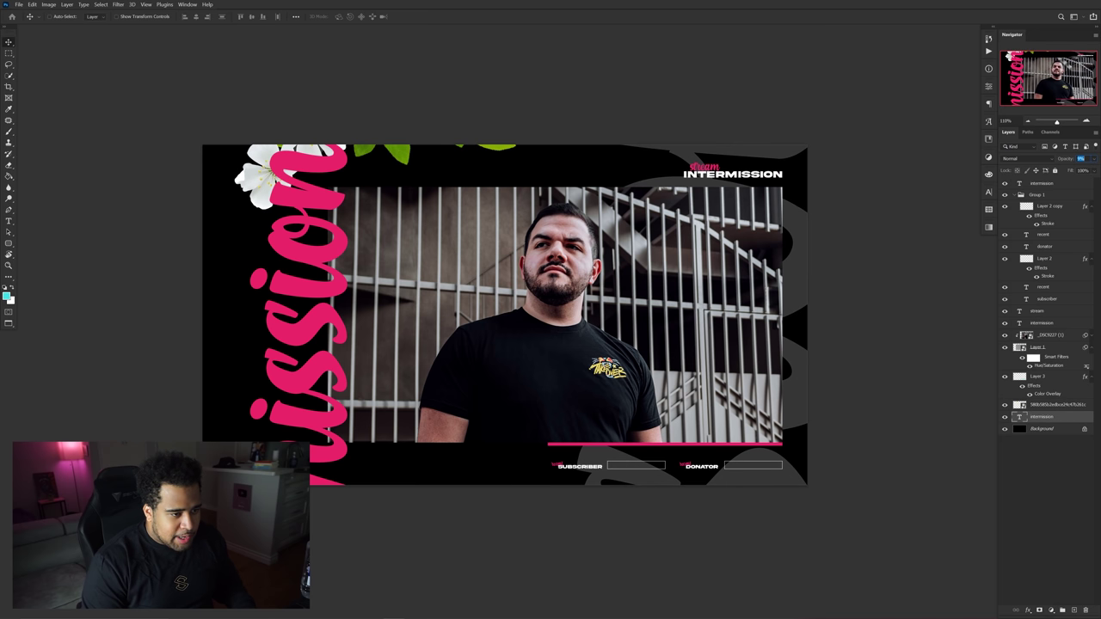
left_click_drag(251, 207, 219, 247)
key("ctrl+z")
left_click(1060, 382)
left_click(1050, 408)
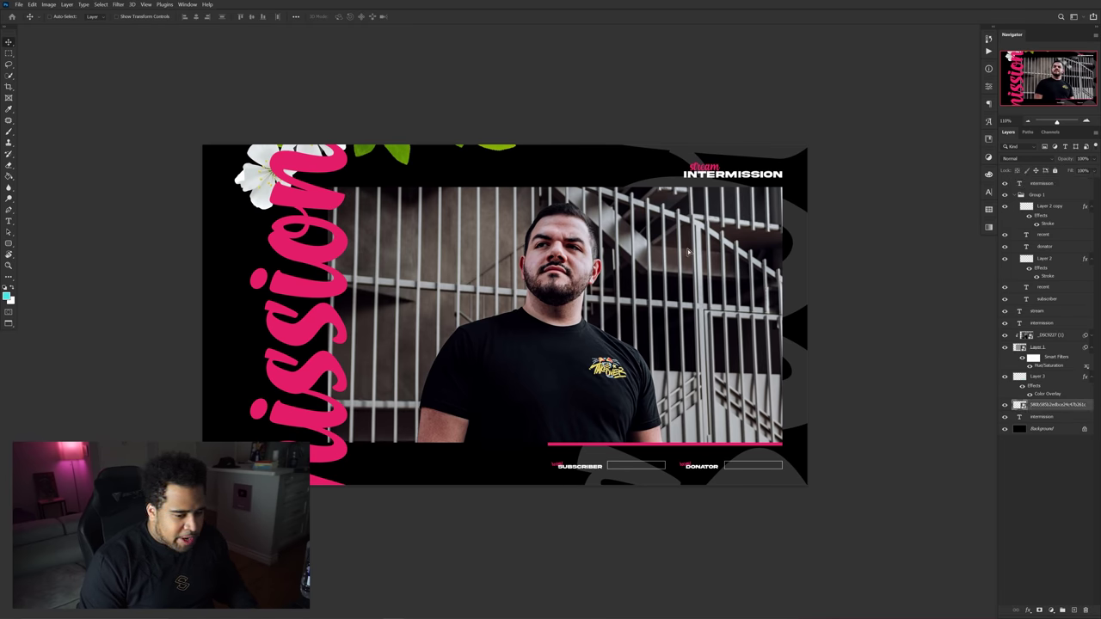
Step: Scale down and rotate the blossom branch so its flowers fill the canvas's upper-left corner
left_click_drag(575, 268, 609, 286)
key("ctrl+t")
left_click_drag(687, 137, 595, 100)
left_click_drag(469, 153, 440, 185)
key("Return")
Step: Duplicate the blossom branch to the bottom edge, rotated to fit left of the subscriber label, and copy it again into the upper-right corner
left_click_drag(433, 171, 630, 489)
key("ctrl+t")
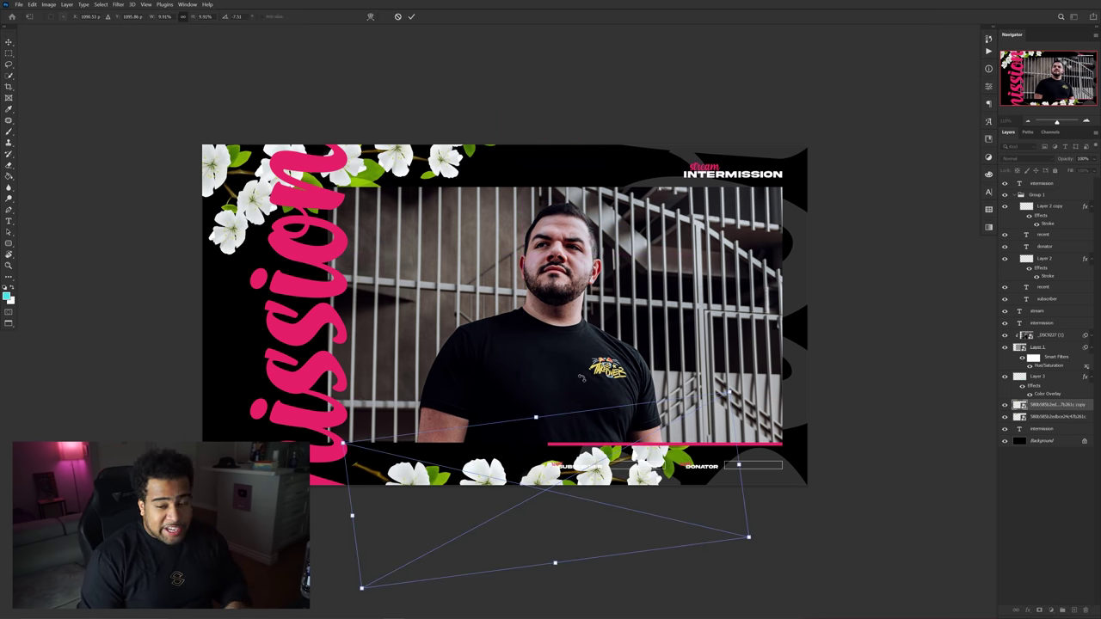
left_click_drag(580, 377, 503, 534)
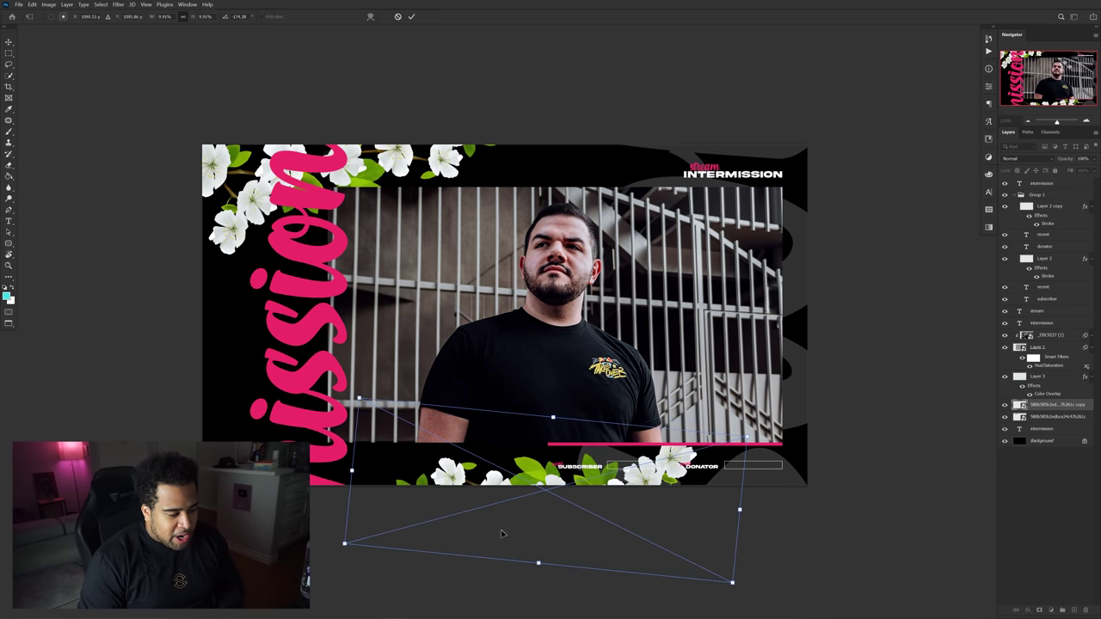
left_click_drag(570, 491, 538, 498)
left_click_drag(719, 509, 698, 578)
key("Return")
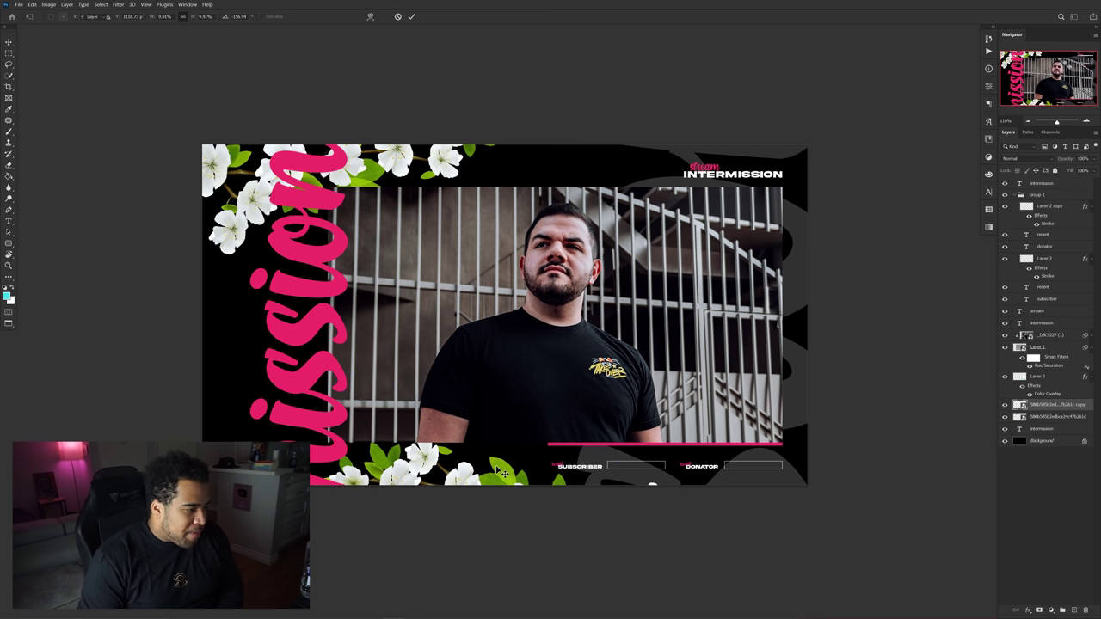
key("Return")
left_click_drag(506, 473, 833, 135)
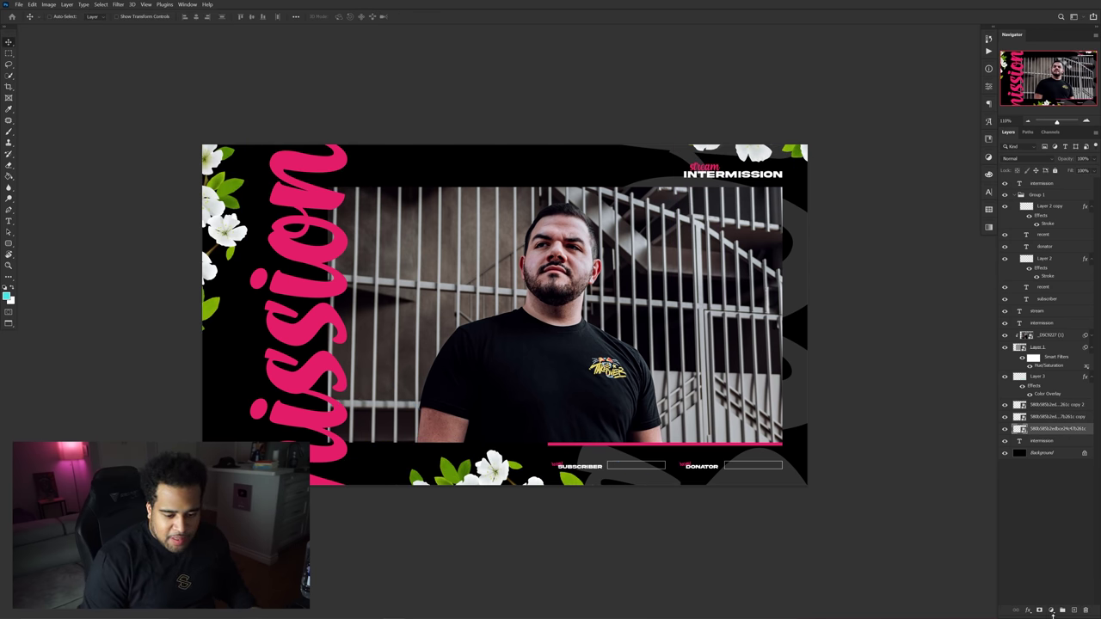
Step: Add a Gradient Map adjustment clipped to the original blossom branch in the canvas's upper-left corner
left_click(1051, 611)
left_click(1056, 600)
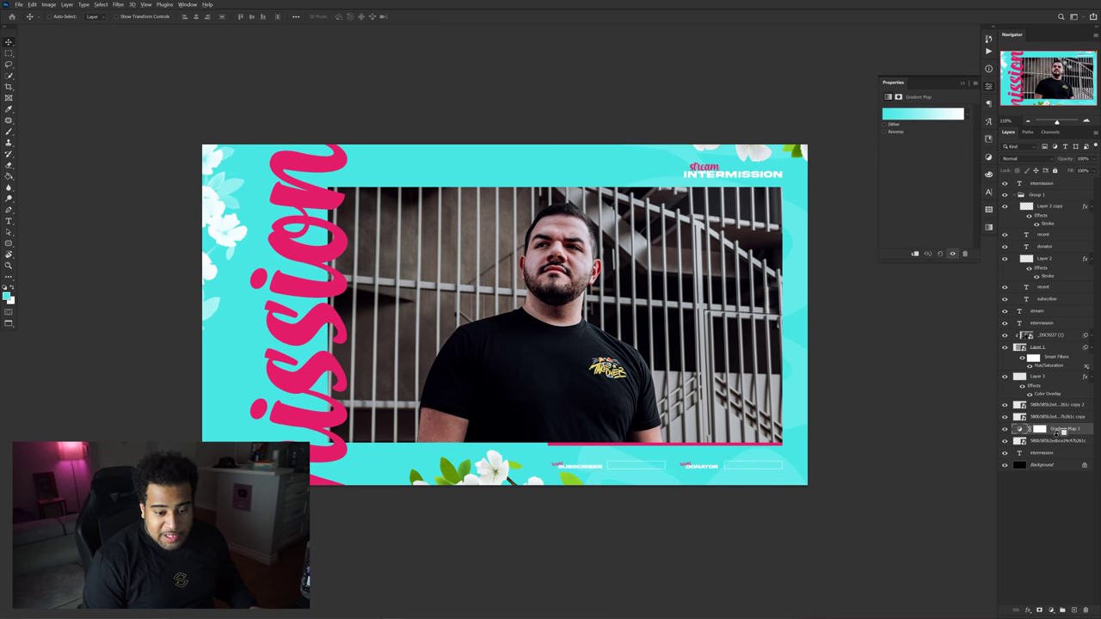
left_click(1057, 434, "alt")
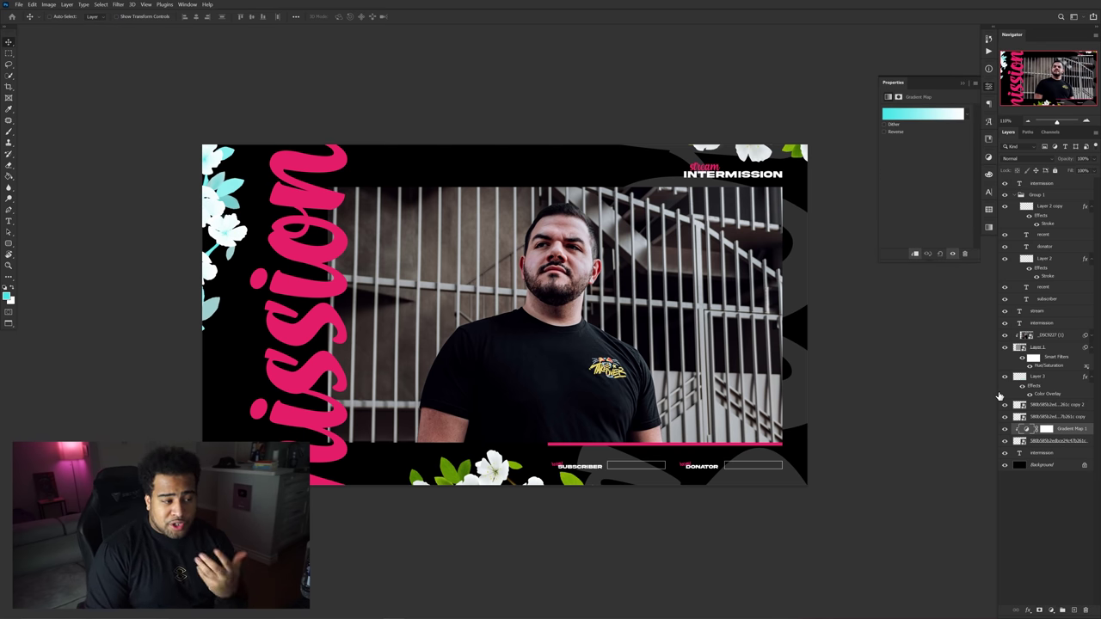
Step: Set the gradient map to run from black to pink #f4346a, sampled from the vertical lettering
left_click(923, 114)
double_click(761, 407)
left_click_drag(761, 407, 718, 470)
left_click(915, 352)
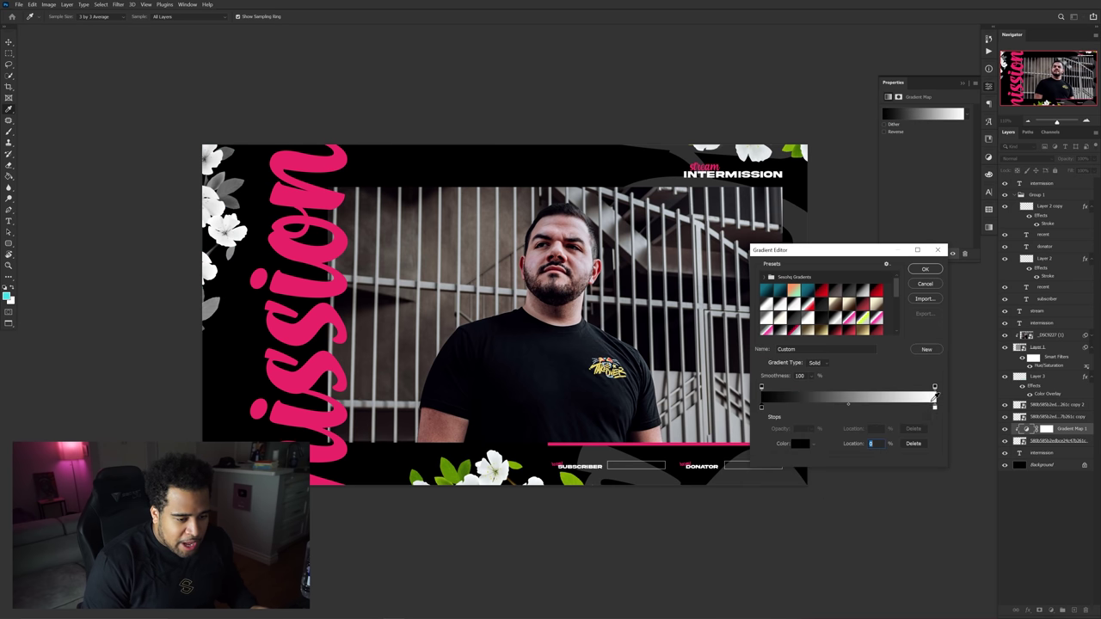
double_click(935, 409)
left_click(312, 195)
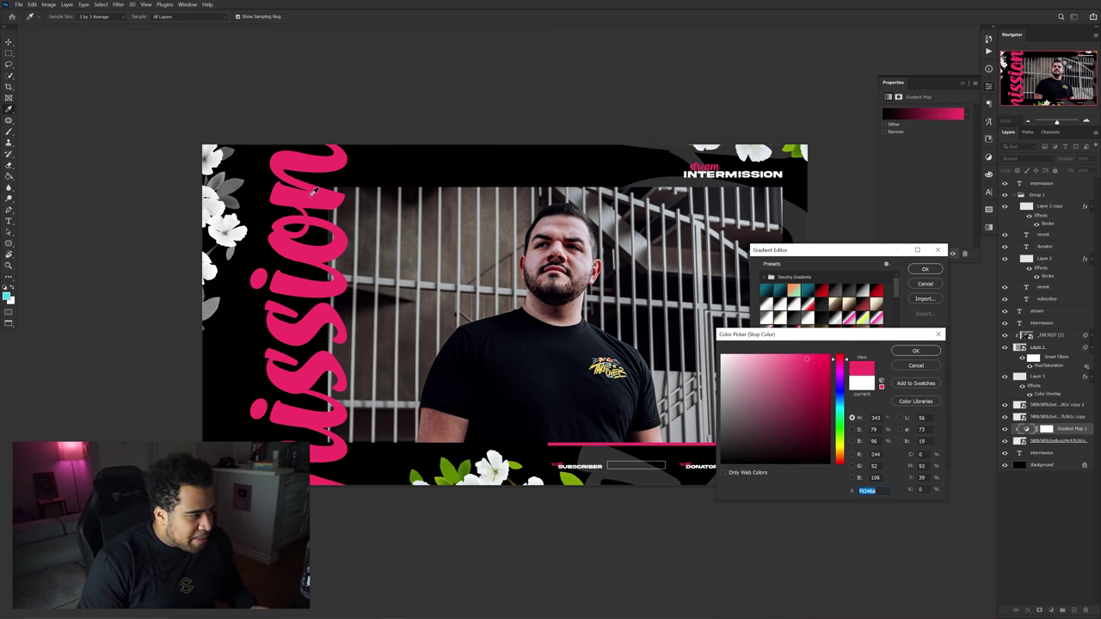
left_click(915, 350)
left_click(924, 269)
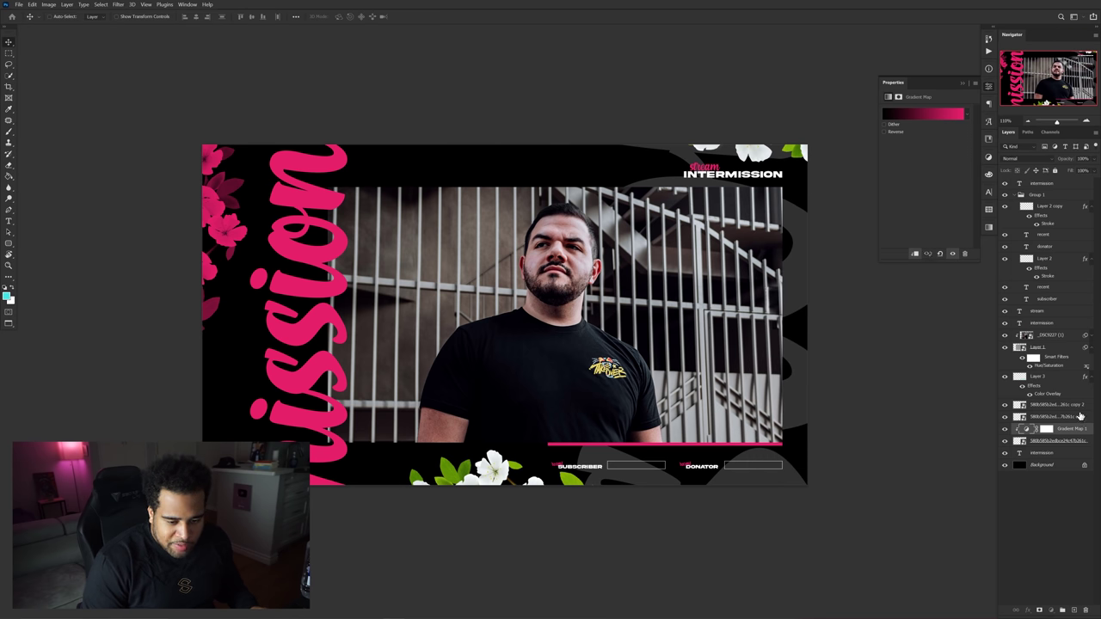
Step: Copy the black-to-pink gradient map above each of the other two blossom branches and clip each copy to its branch
left_click_drag(1077, 433, 1066, 419)
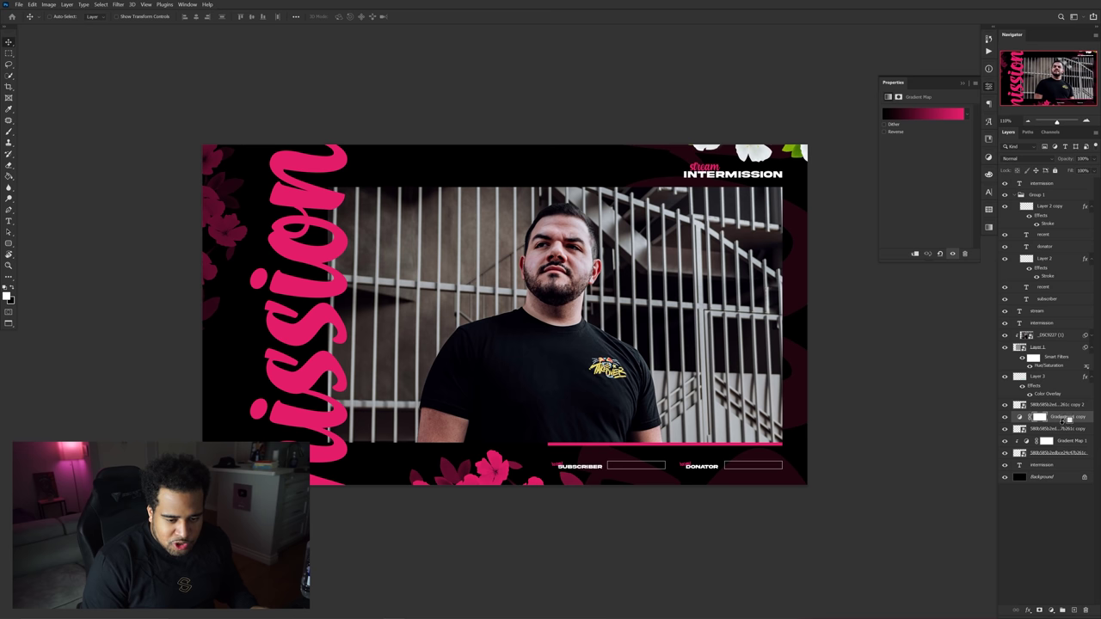
left_click(1066, 421, "alt")
left_click_drag(1077, 420, 1071, 406)
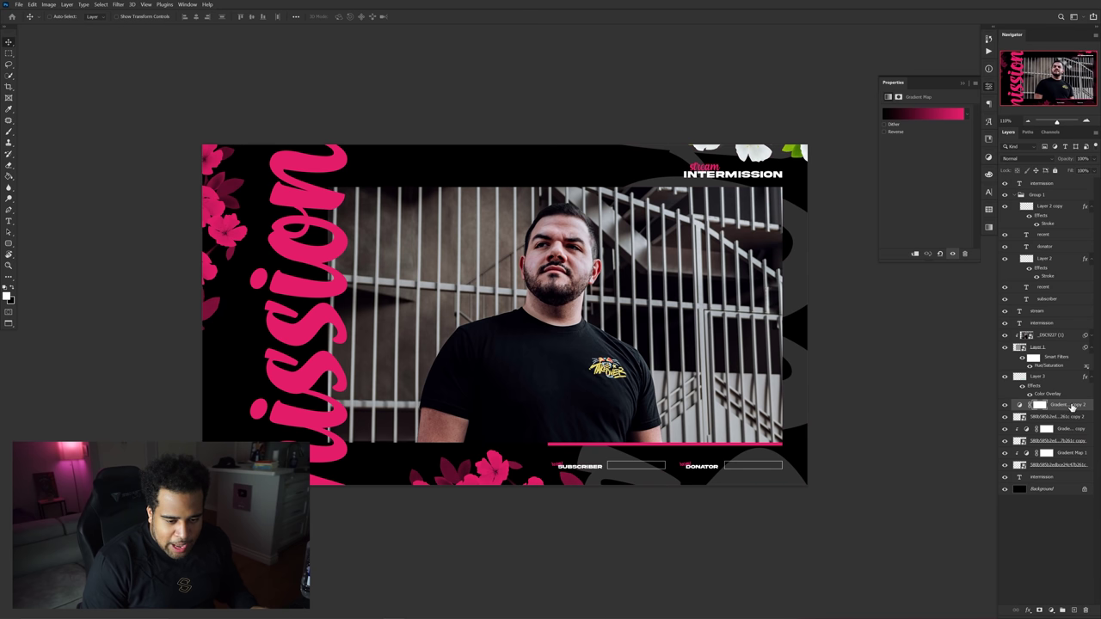
right_click(1065, 409)
left_click(1011, 201)
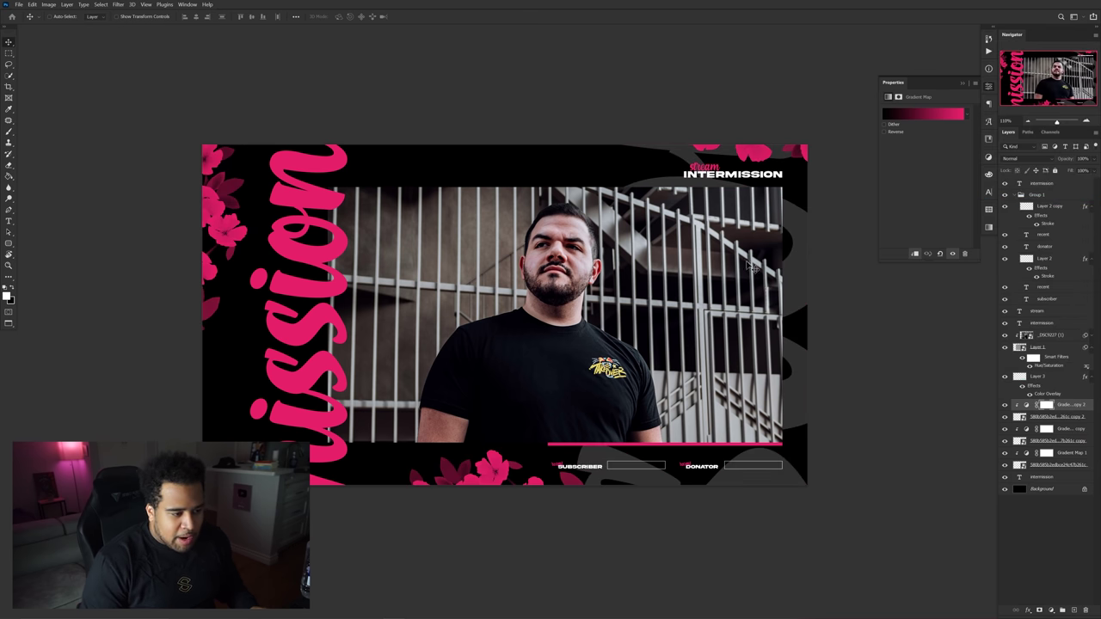
left_click(962, 82)
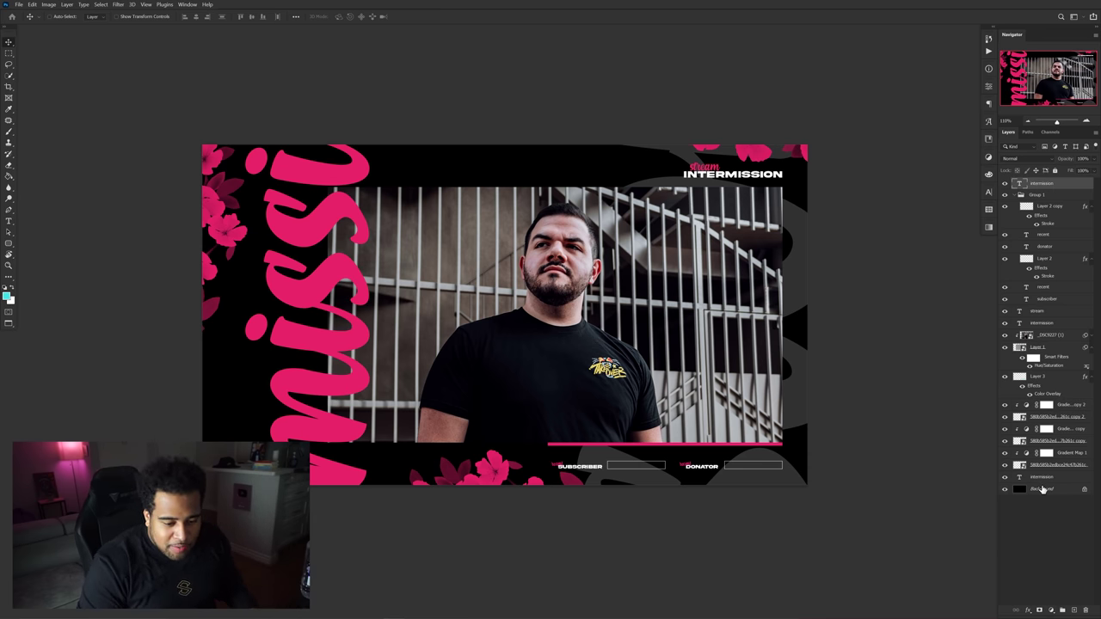
Step: Fill the Background layer with white and recolour the INTERMISSION title dark maroon #491020, sampled from the flower artwork
left_click(1049, 490)
key("ctrl+BackSpace")
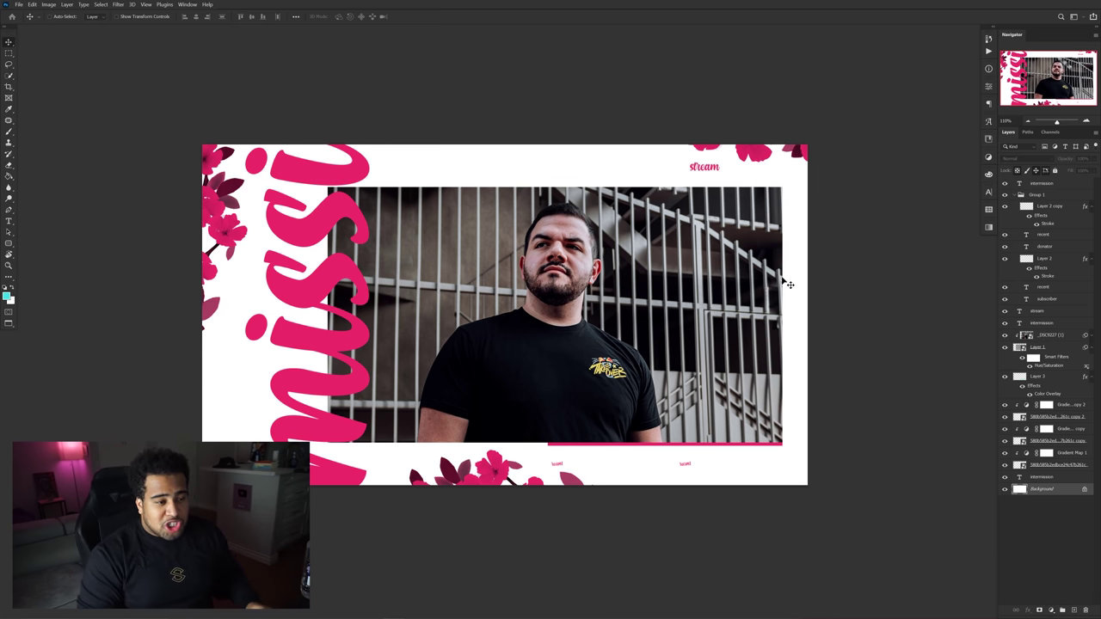
left_click(737, 182, "ctrl")
left_click(989, 194)
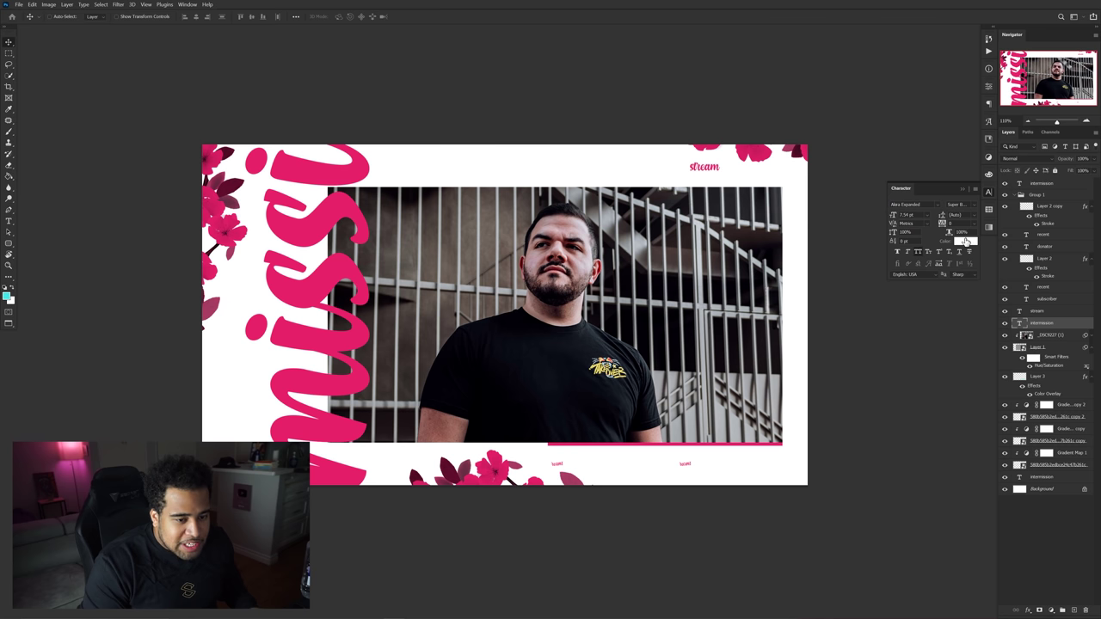
left_click(967, 242)
left_click(677, 442)
left_click_drag(777, 396, 708, 476)
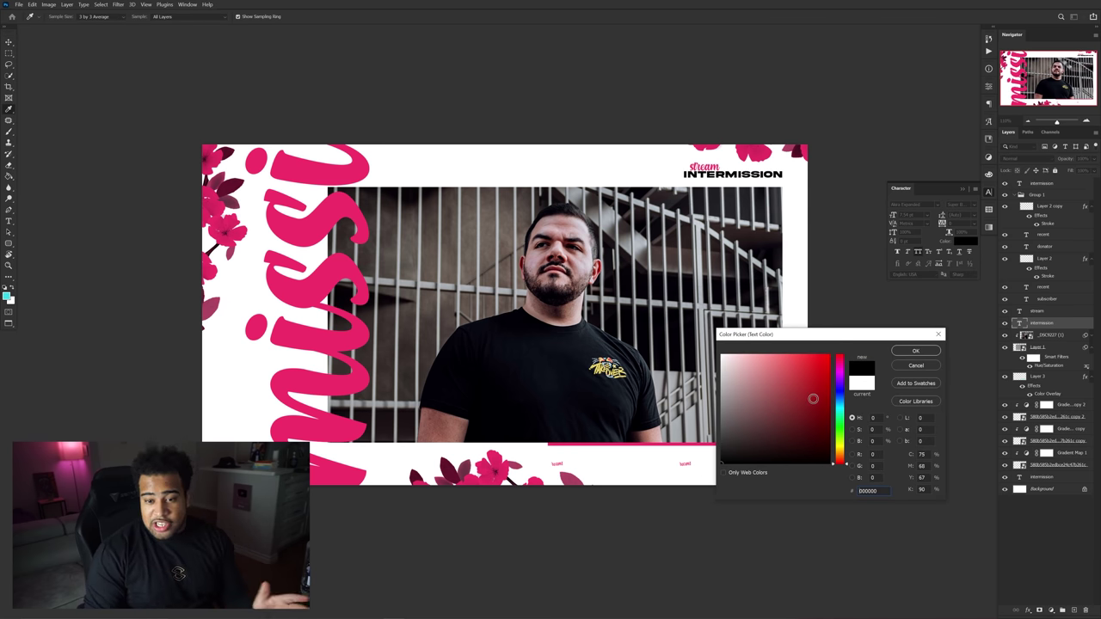
left_click(798, 149)
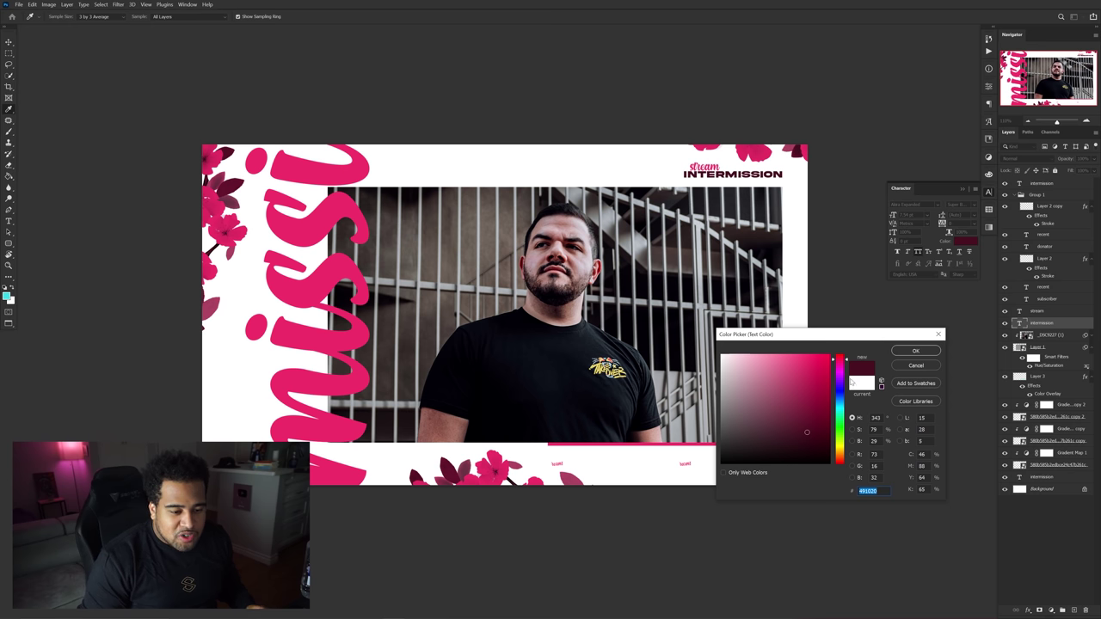
left_click(916, 353)
Step: Recolour the SUBSCRIBER and DONATOR labels dark maroon, sampled from a leaf of the bottom blossom branch
scroll(552, 461, "up", 5)
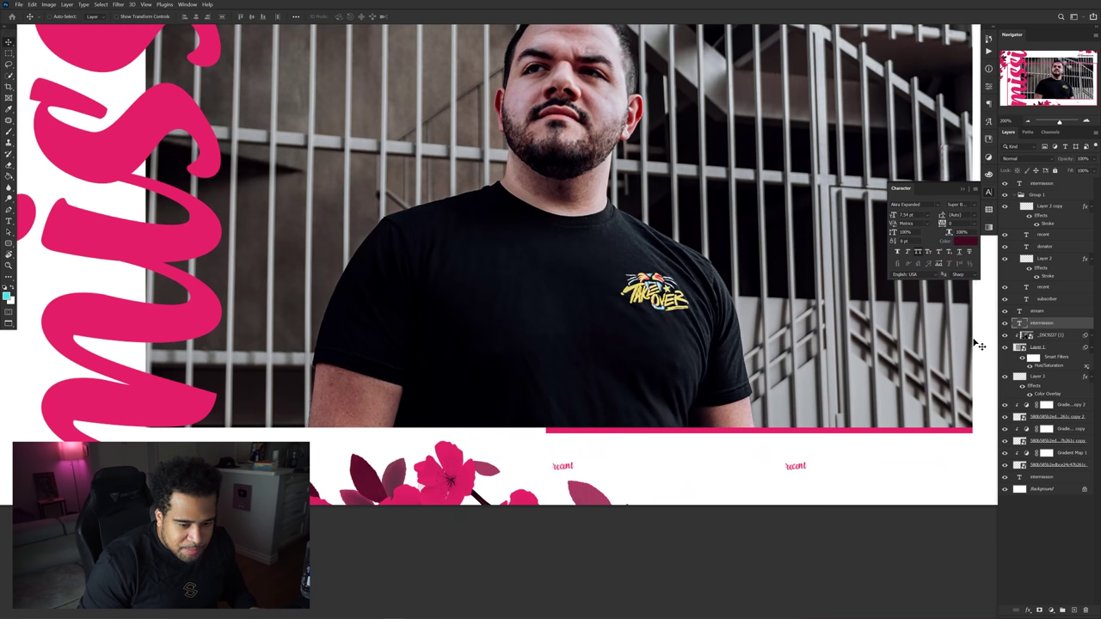
left_click(1045, 298)
left_click(1044, 246, "ctrl")
left_click(966, 241)
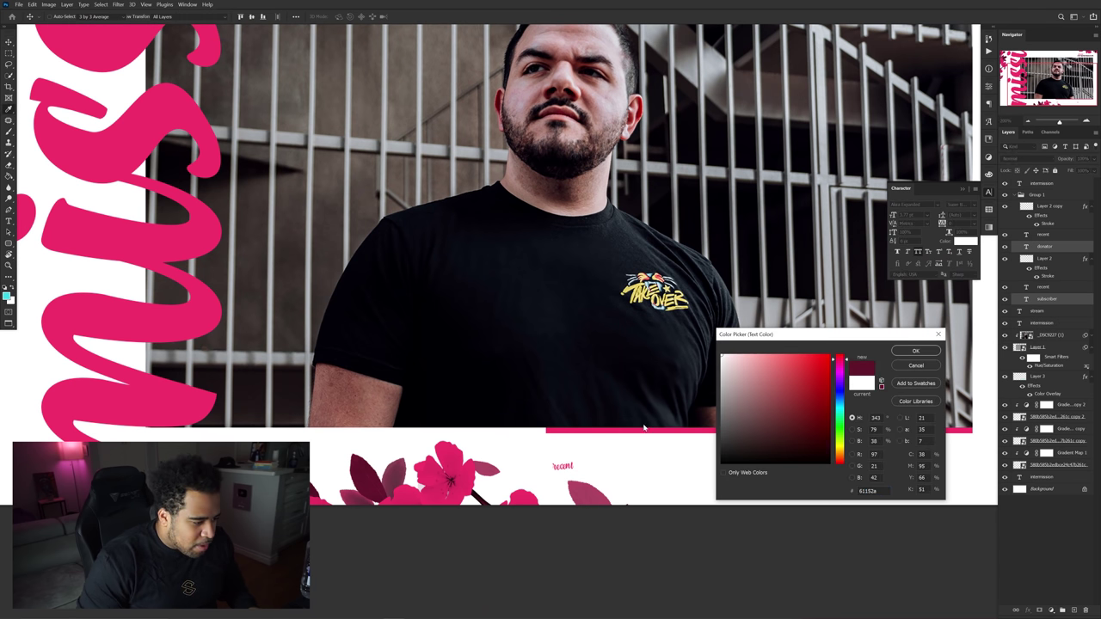
left_click(365, 471)
left_click(907, 352)
scroll(716, 414, "down", 5)
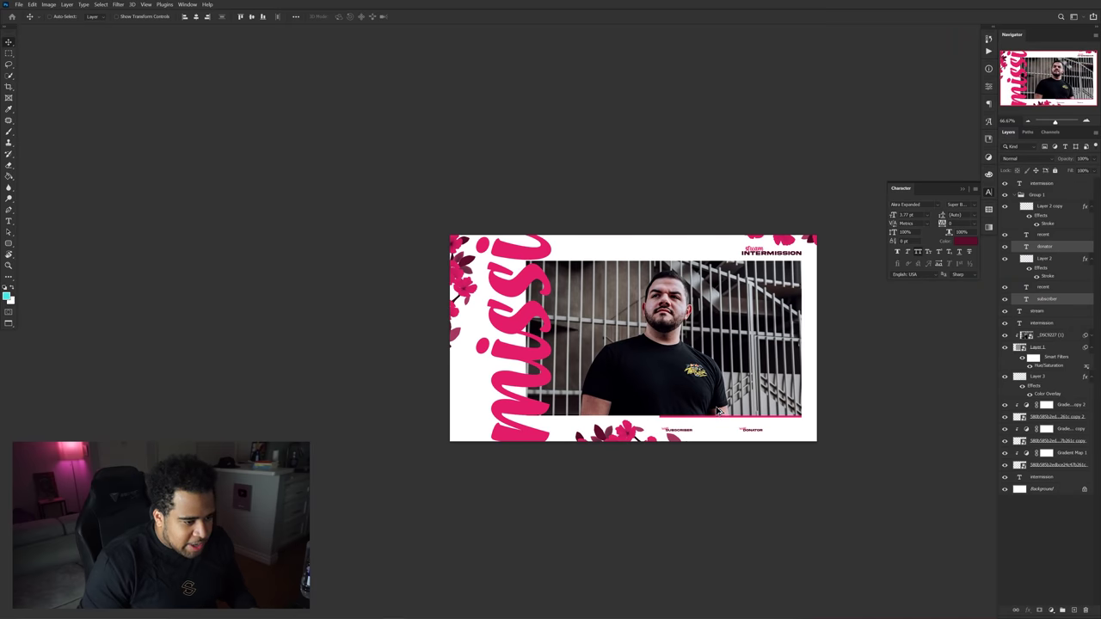
scroll(716, 414, "up", 2)
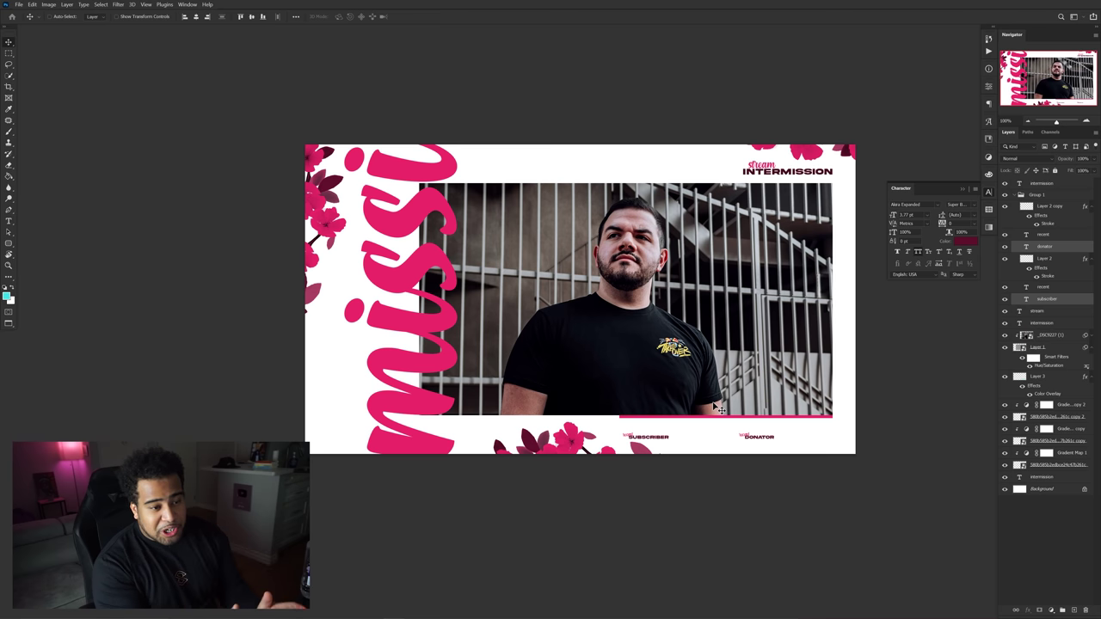
Step: Recolour the oversized faint intermission lettering behind the photo black
left_click(1041, 477)
left_click(965, 242)
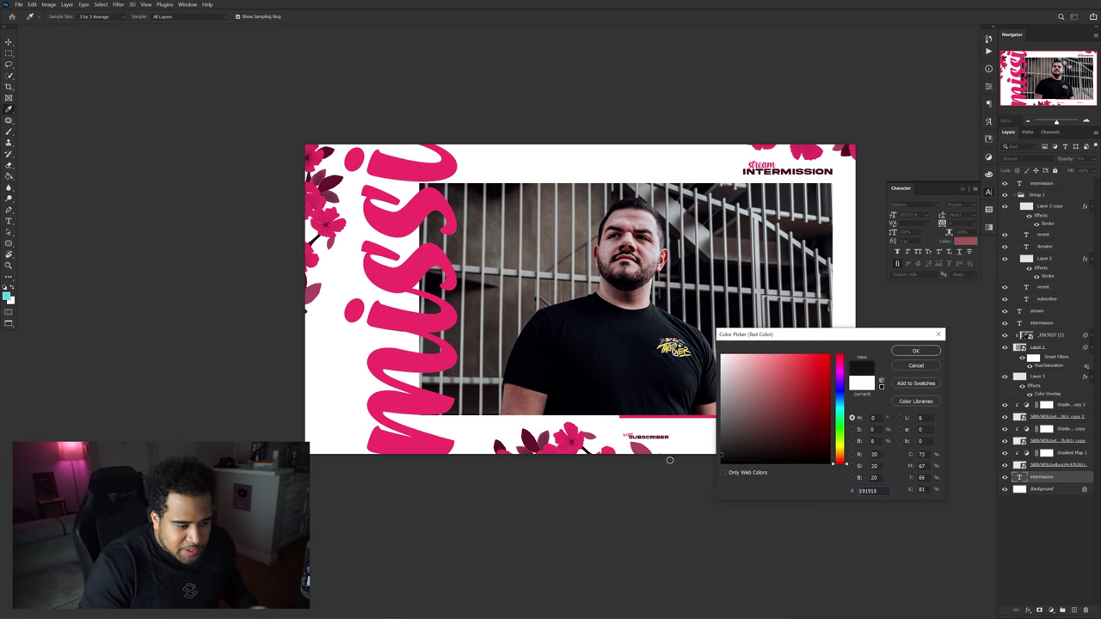
left_click(915, 351)
left_click_drag(806, 389, 795, 405)
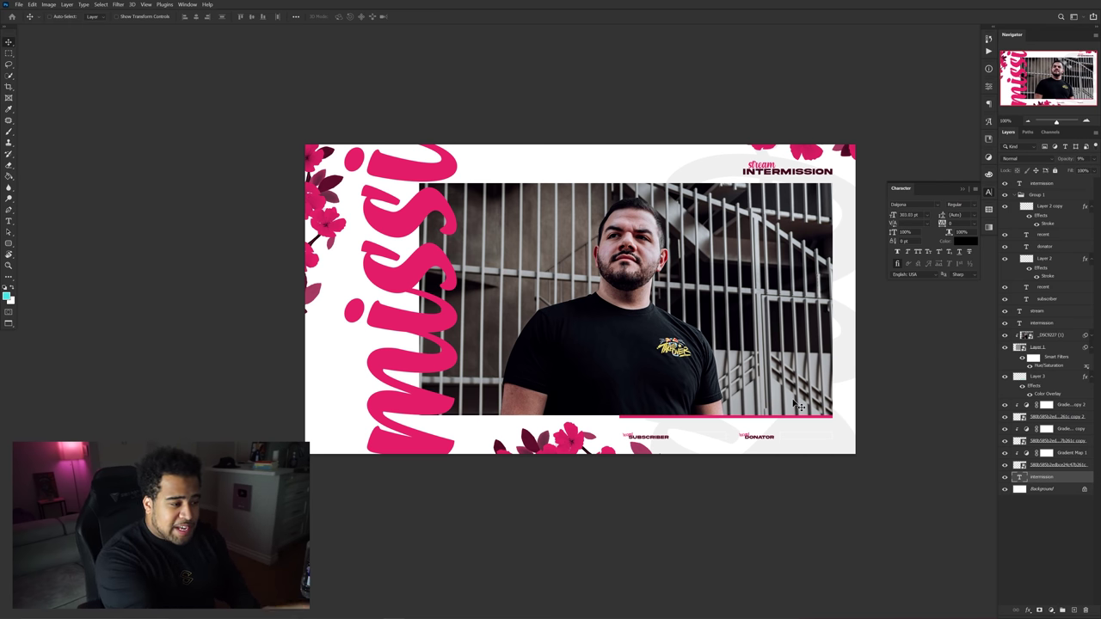
Step: Try shifting the vertical pink lettering up and towards the portrait, and undo the move
left_click_drag(415, 283, 448, 254)
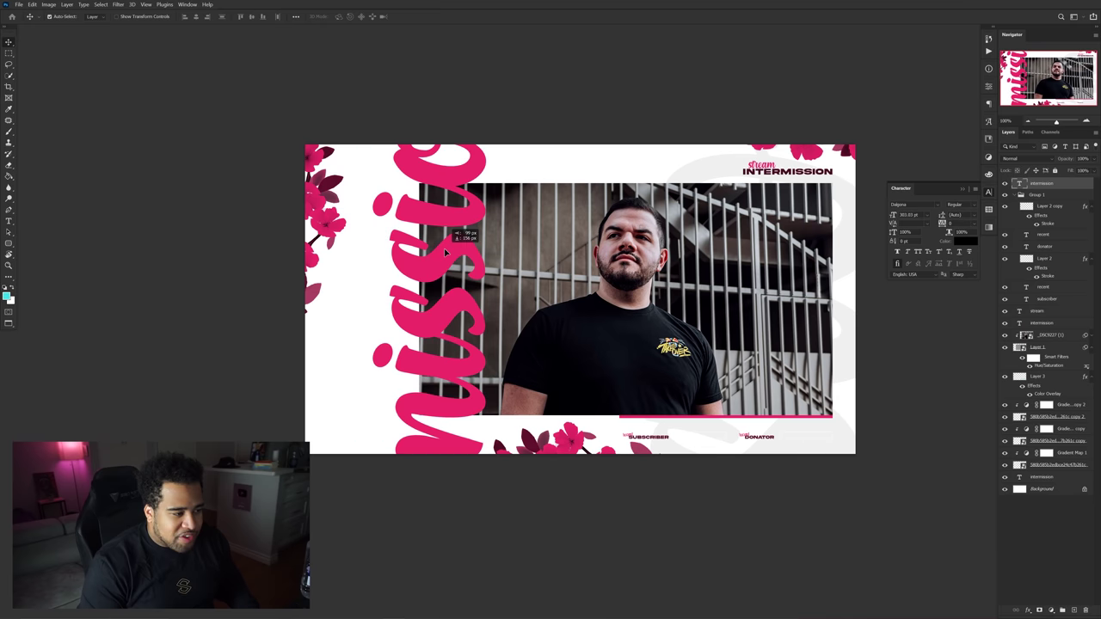
key("ctrl+z")
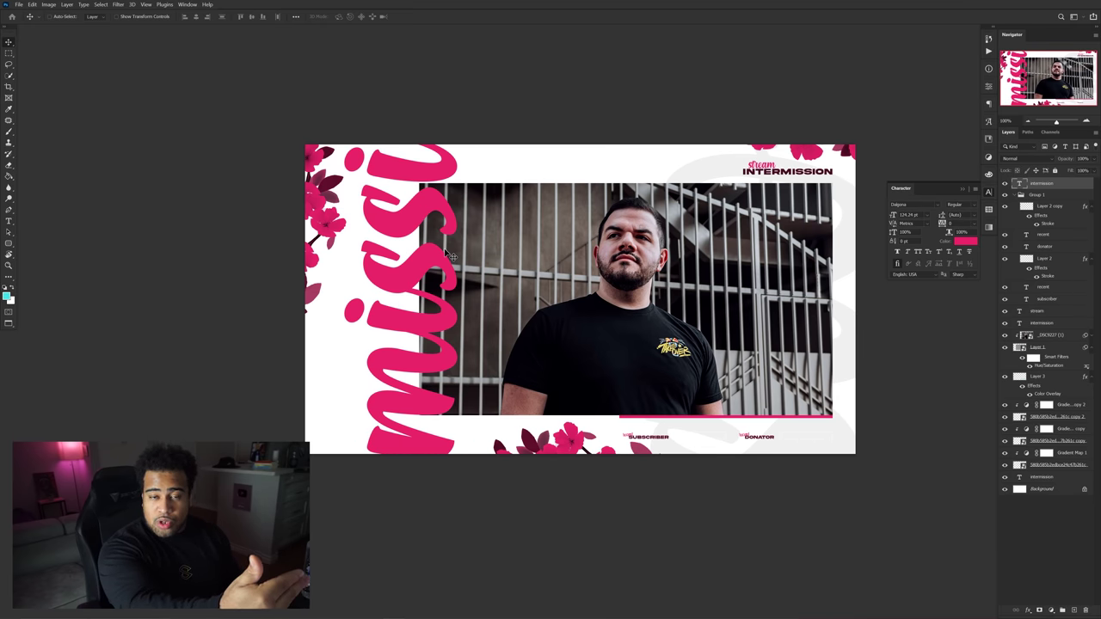
Step: Give the vertical intermission text layer a red label and hide it
right_click(1004, 184)
left_click(1025, 214)
left_click(1020, 195)
left_click(1017, 196)
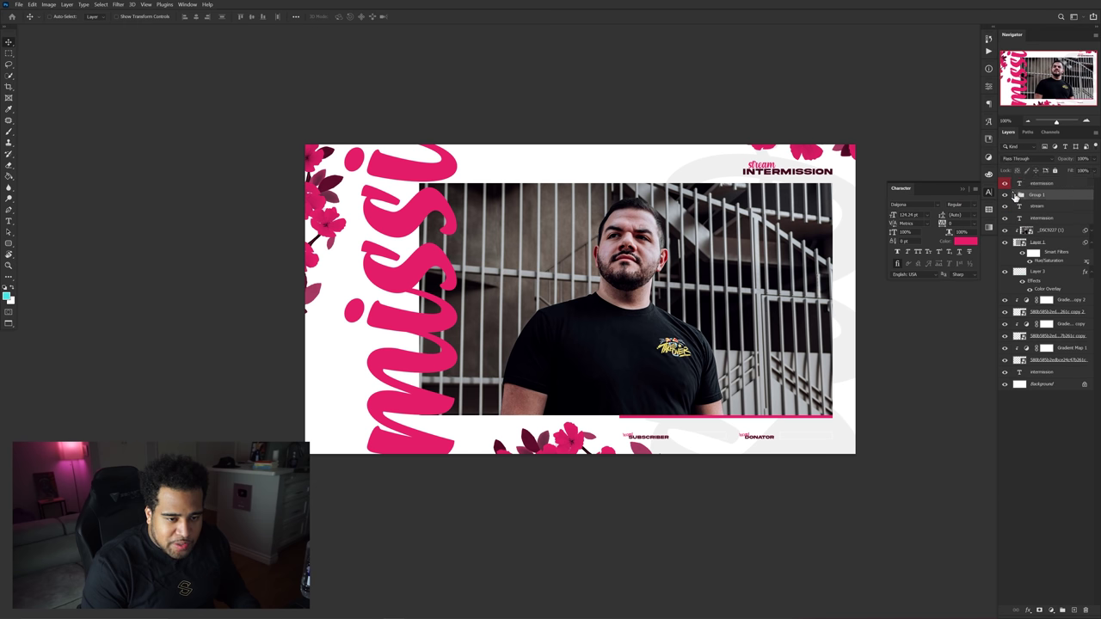
left_click(1005, 184)
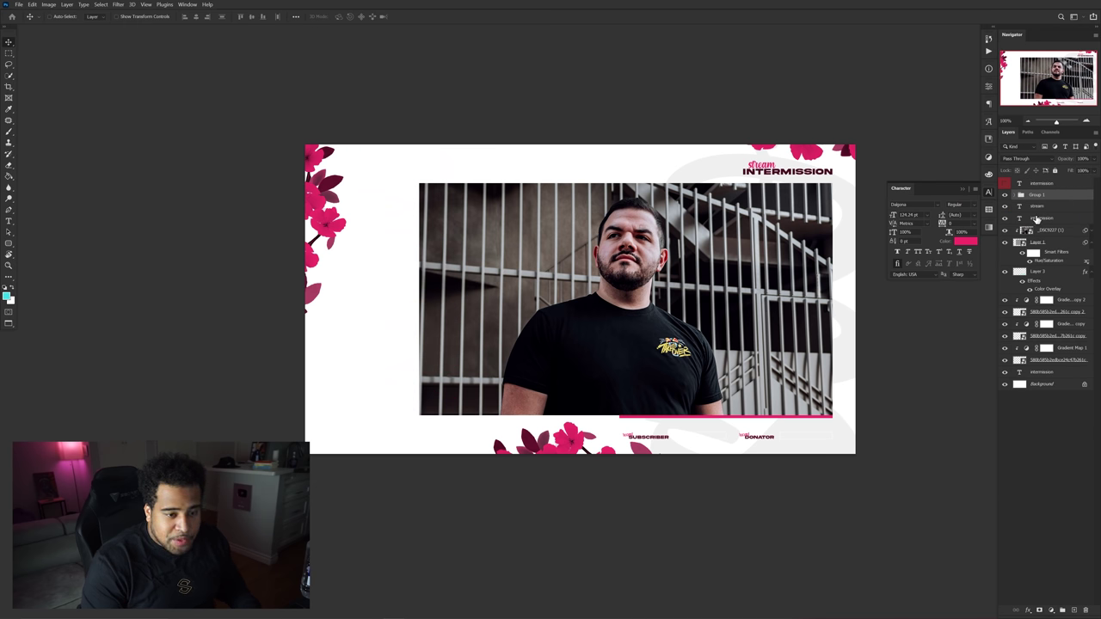
Step: Toggle the photo frame layer's visibility to check which area of the design it covers
left_click(1005, 241)
left_click(1004, 242)
left_click(1005, 242)
left_click(1004, 242)
left_click(1005, 242)
left_click(1004, 243)
Step: Move the portrait photo and its frame layer above Group 1 and delete the portrait photo
left_click(1042, 243)
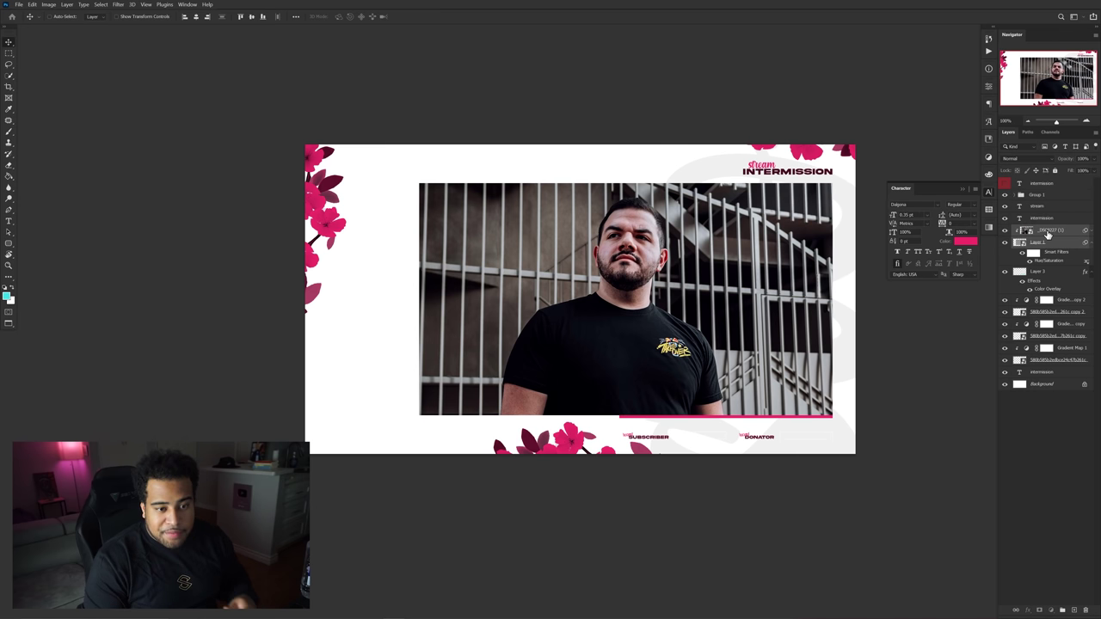
left_click_drag(1047, 233, 1028, 197)
left_click(1028, 196)
left_click_drag(653, 211, 193, 268)
key("ctrl+z")
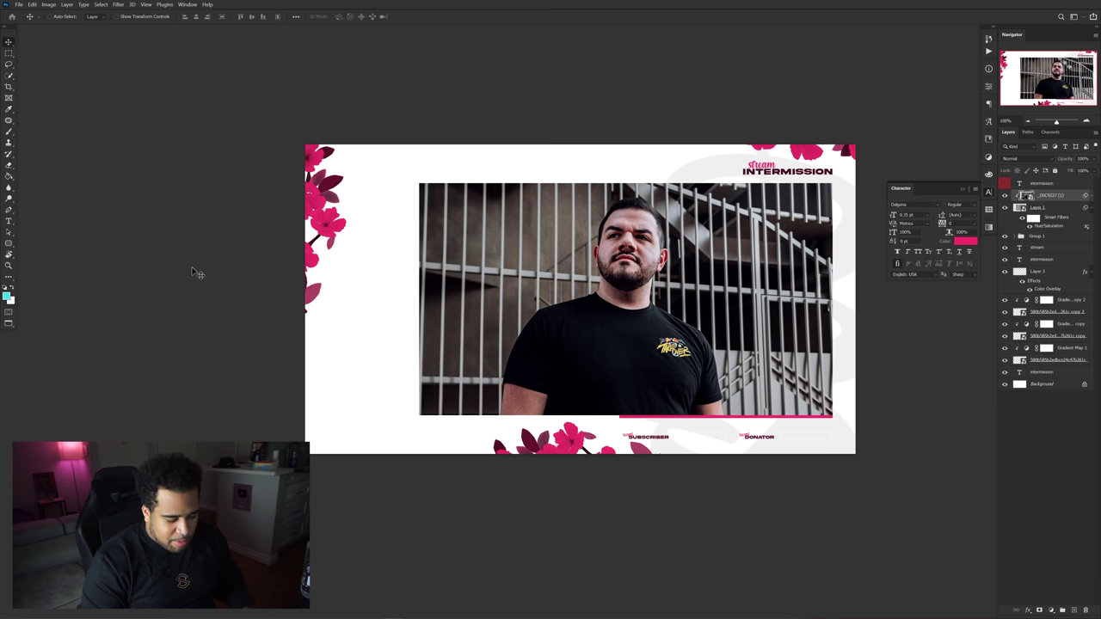
key("Delete")
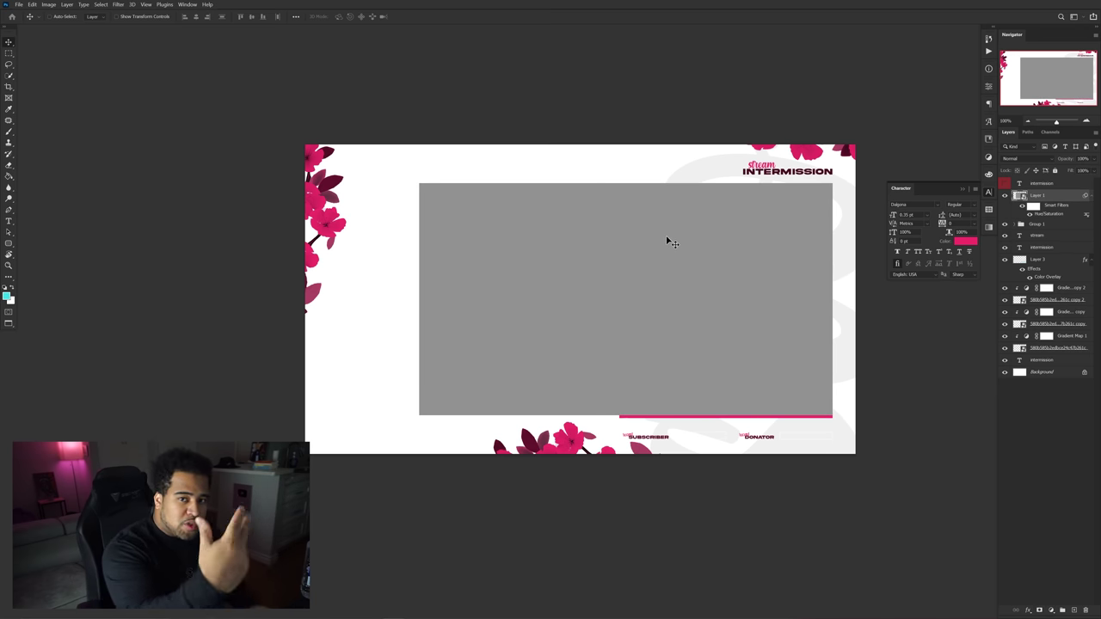
Step: Toggle the grey frame and the vertical lettering on and off to examine how they overlap the design
left_click(1004, 196)
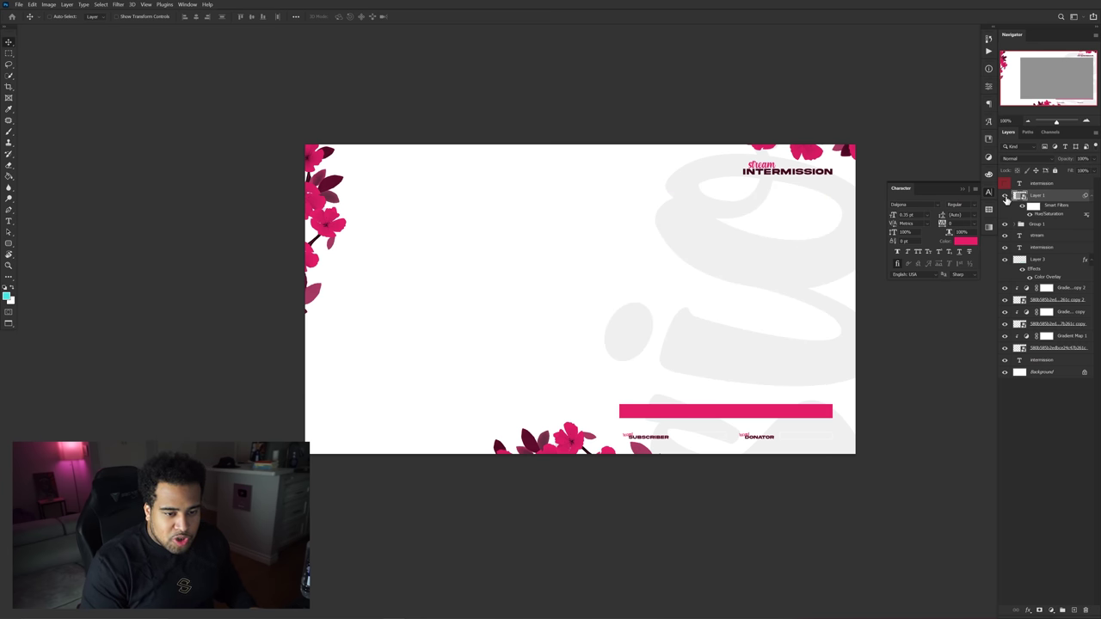
left_click(1004, 196)
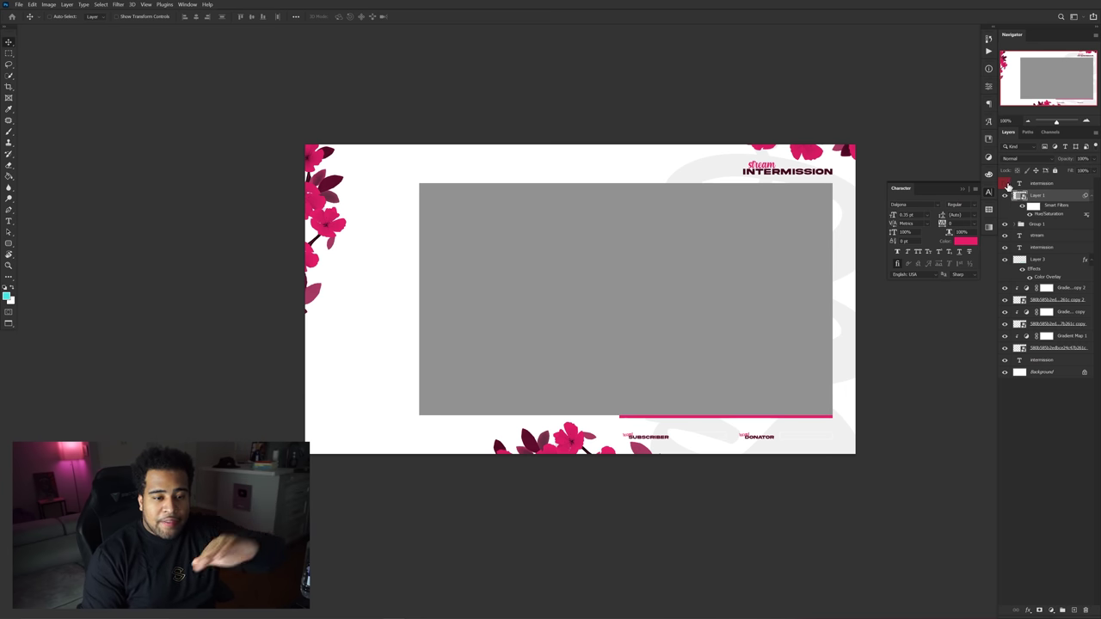
left_click(1004, 184)
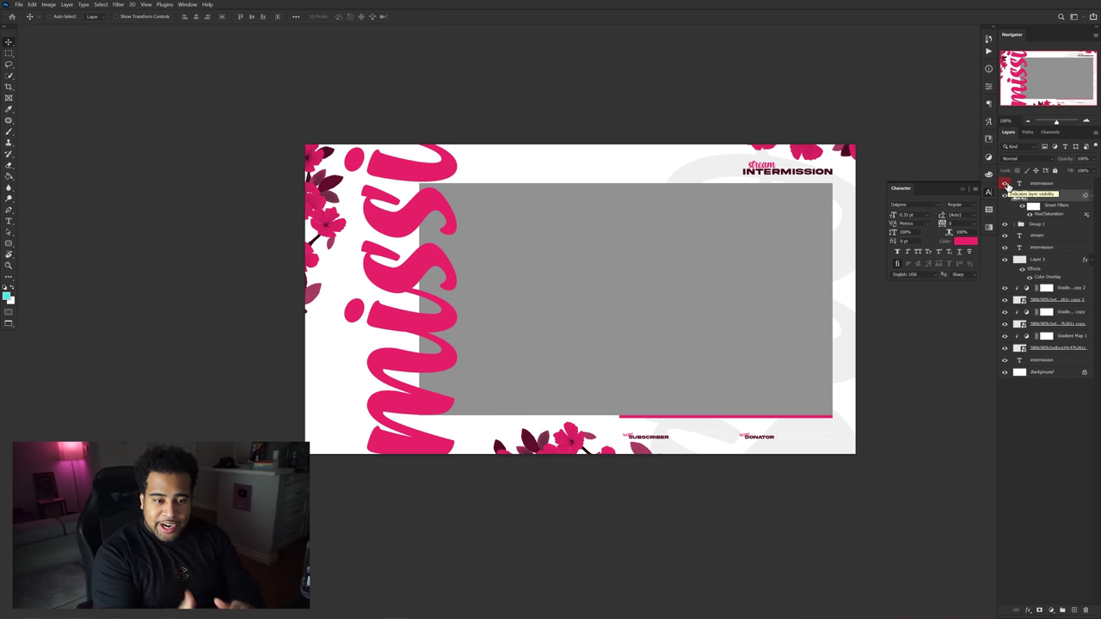
left_click(1005, 185)
left_click(1004, 196)
left_click(1004, 196)
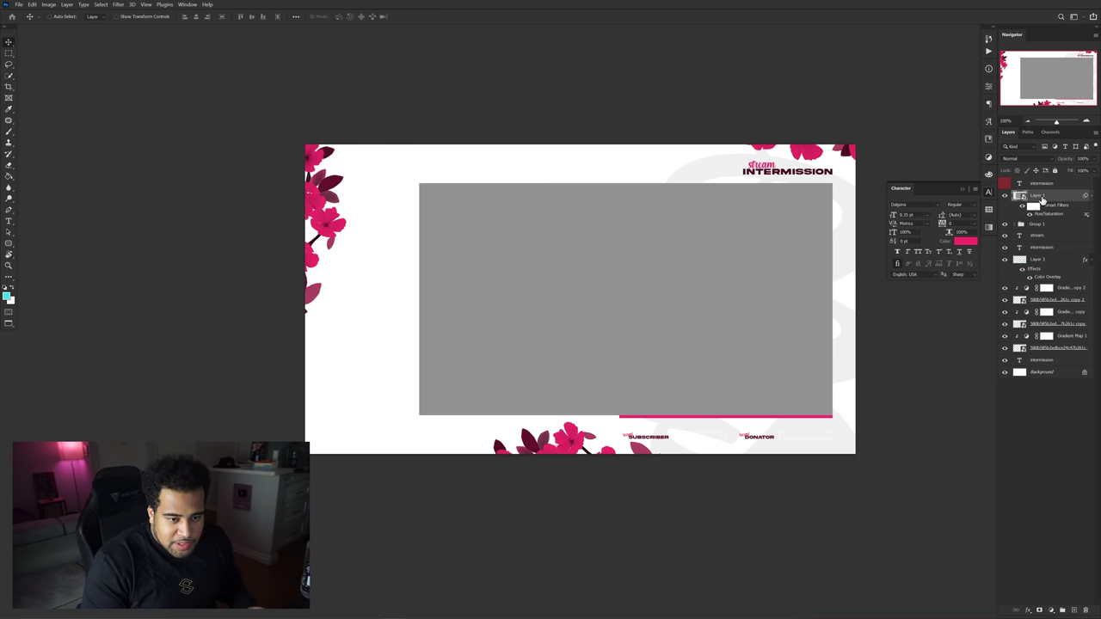
Step: Convert the locked Background layer into a regular layer, keeping the default name
double_click(1039, 225)
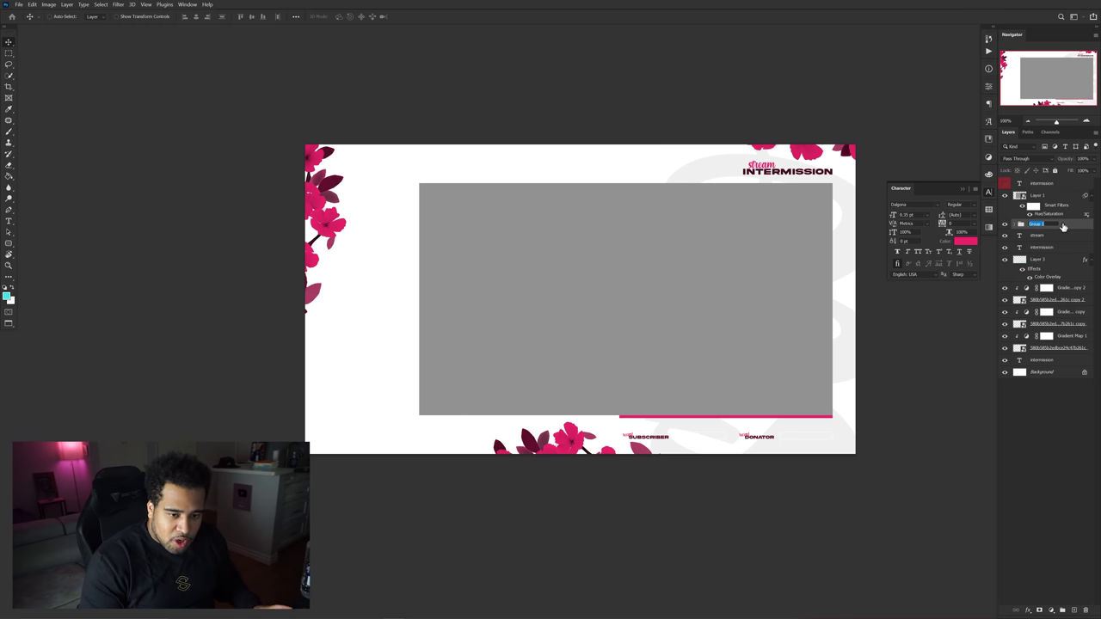
left_click(1049, 374, "shift")
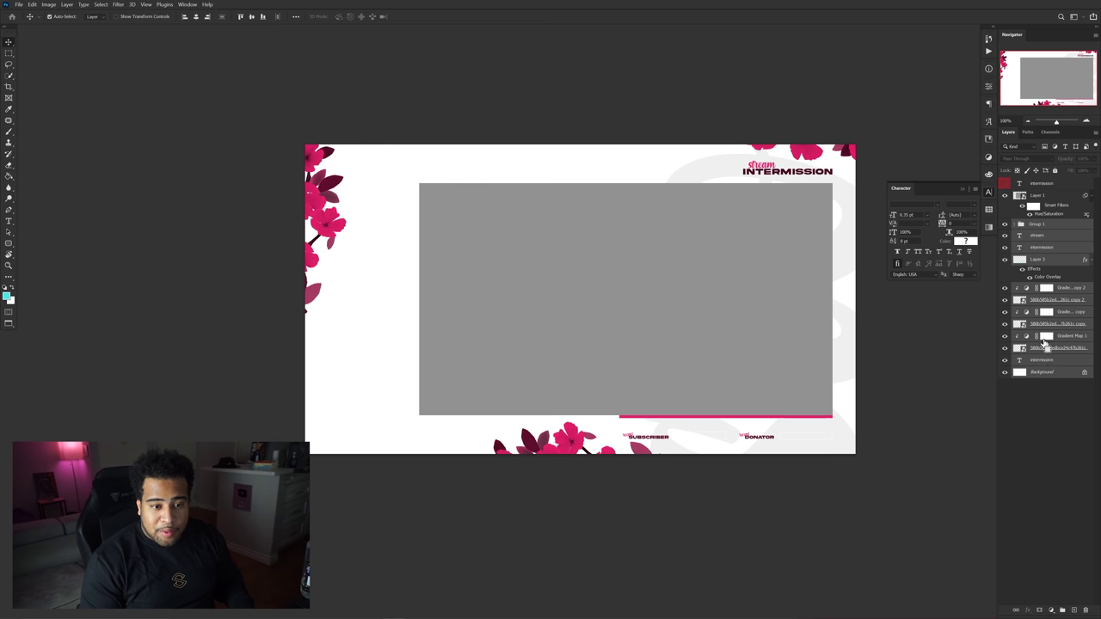
double_click(1068, 375)
key("Return")
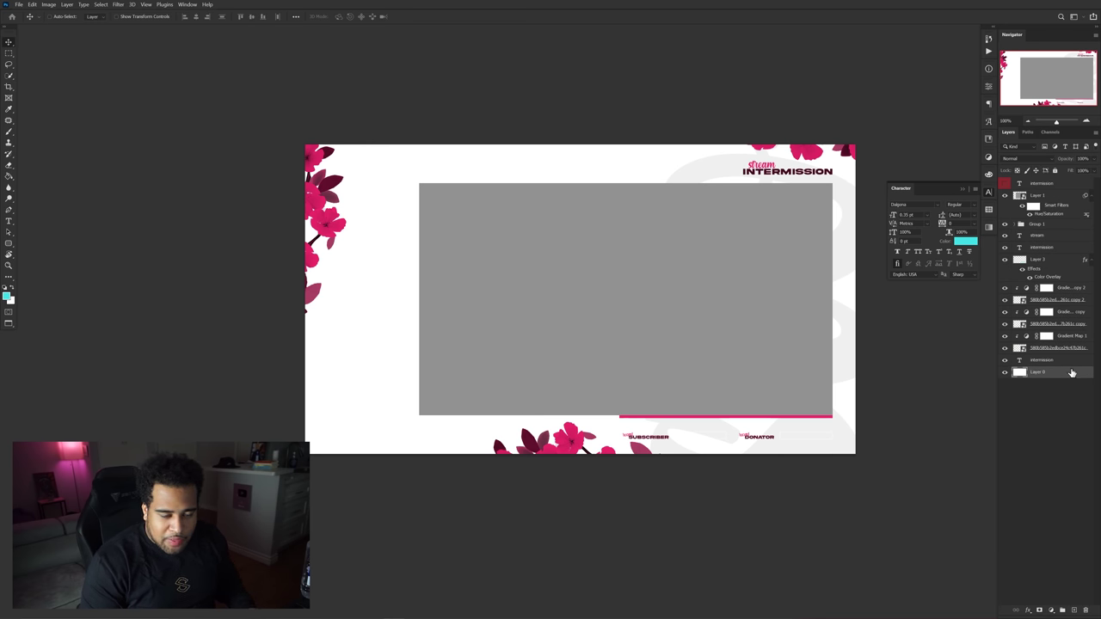
Step: Group all layers from Group 1 down to Layer 0, leaving the grey frame and the vertical lettering outside
left_click(1056, 225, "shift")
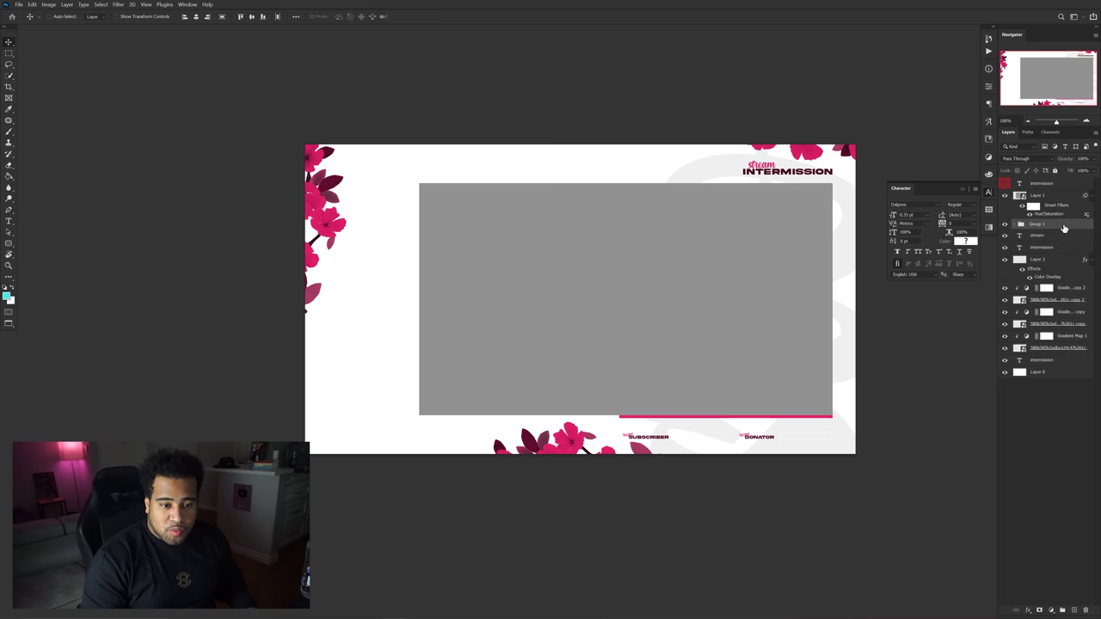
double_click(1063, 226)
left_click(1043, 302)
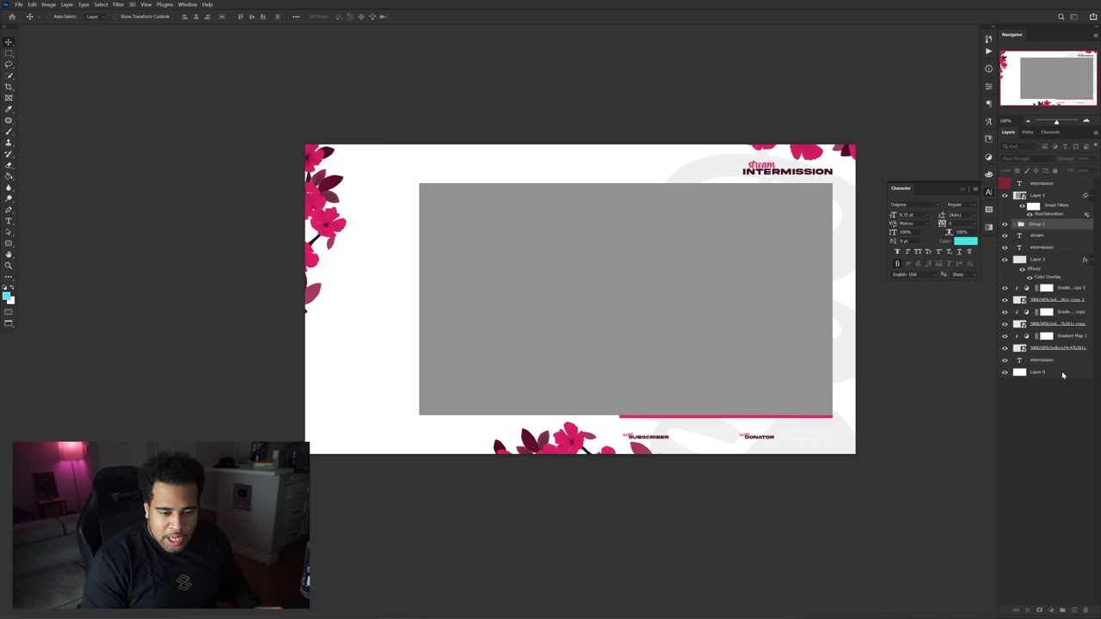
left_click(1062, 373, "shift")
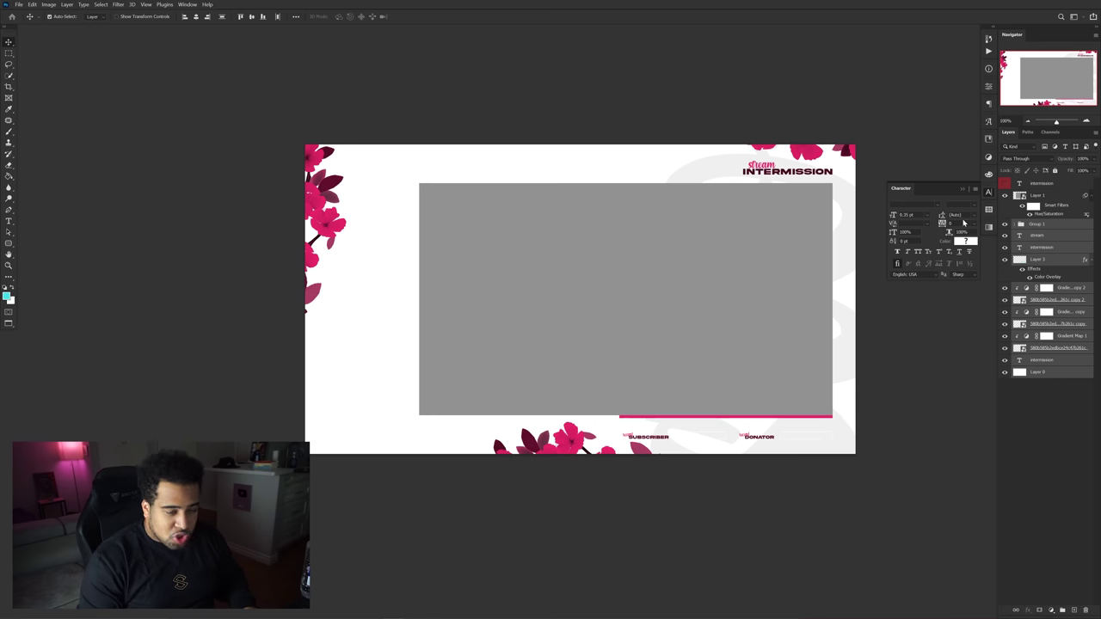
key("ctrl+g")
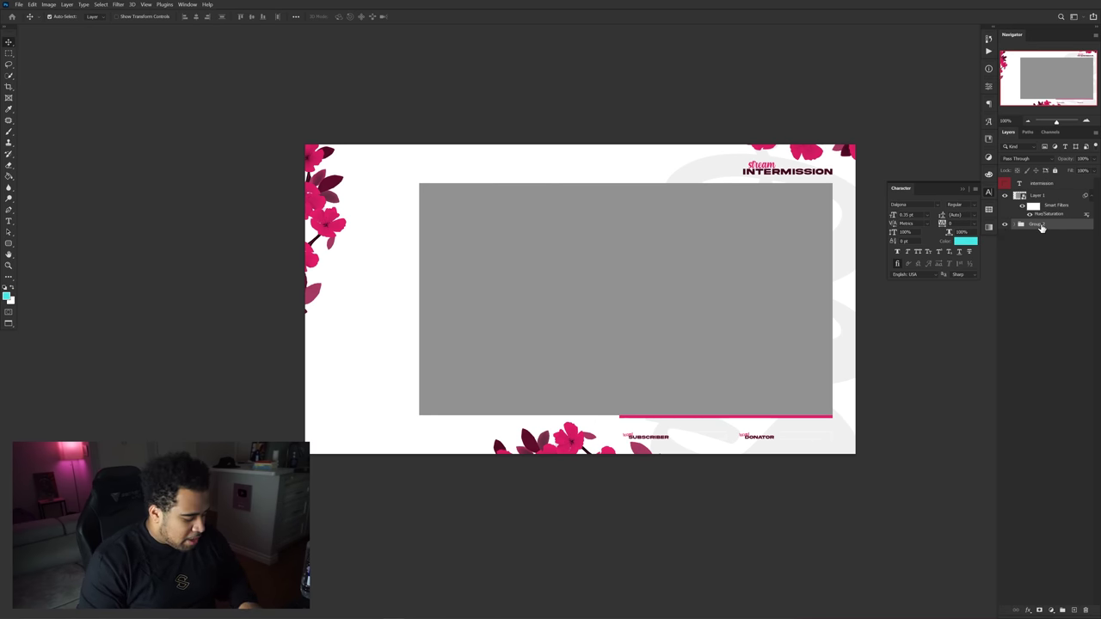
Step: Duplicate the new group, hide the original, and merge the copy into a single layer kept at its original position
key("ctrl+j")
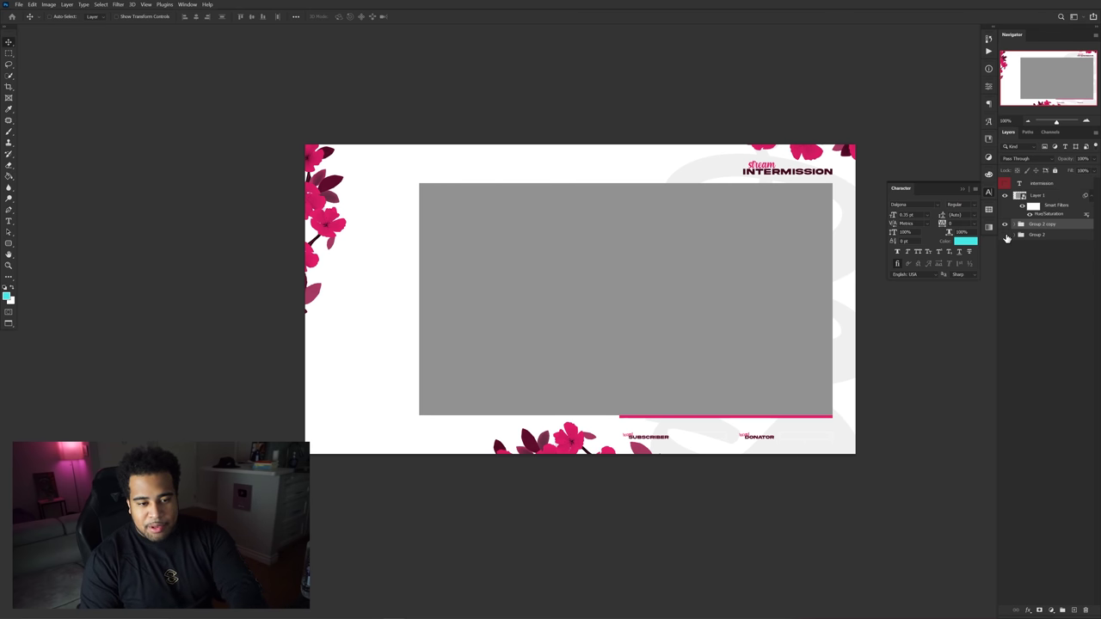
key("ctrl+e")
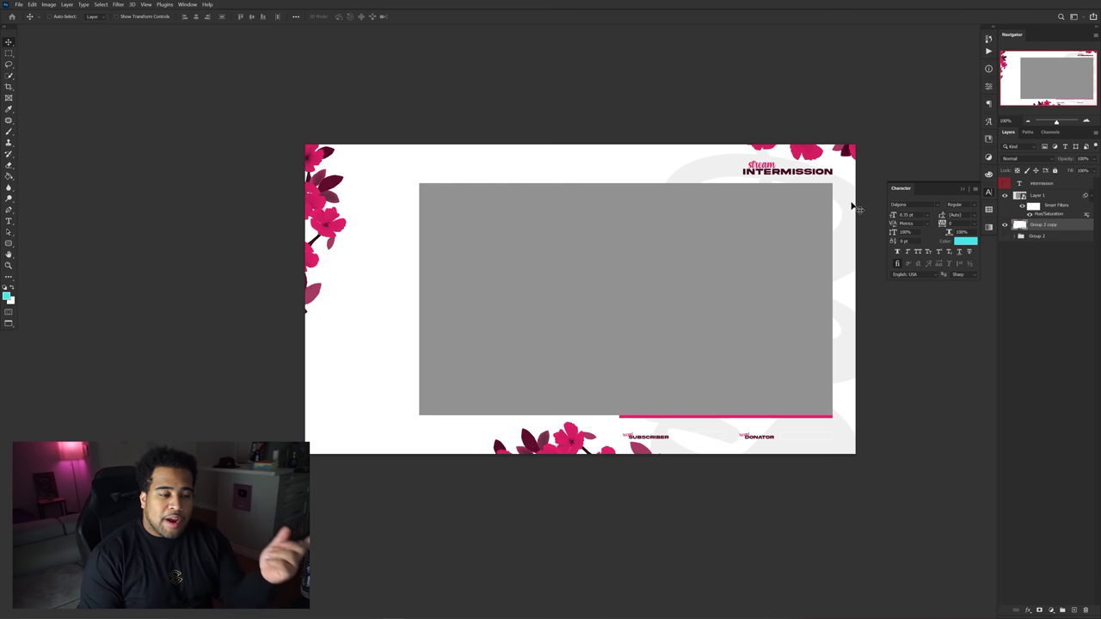
left_click_drag(851, 206, 834, 184)
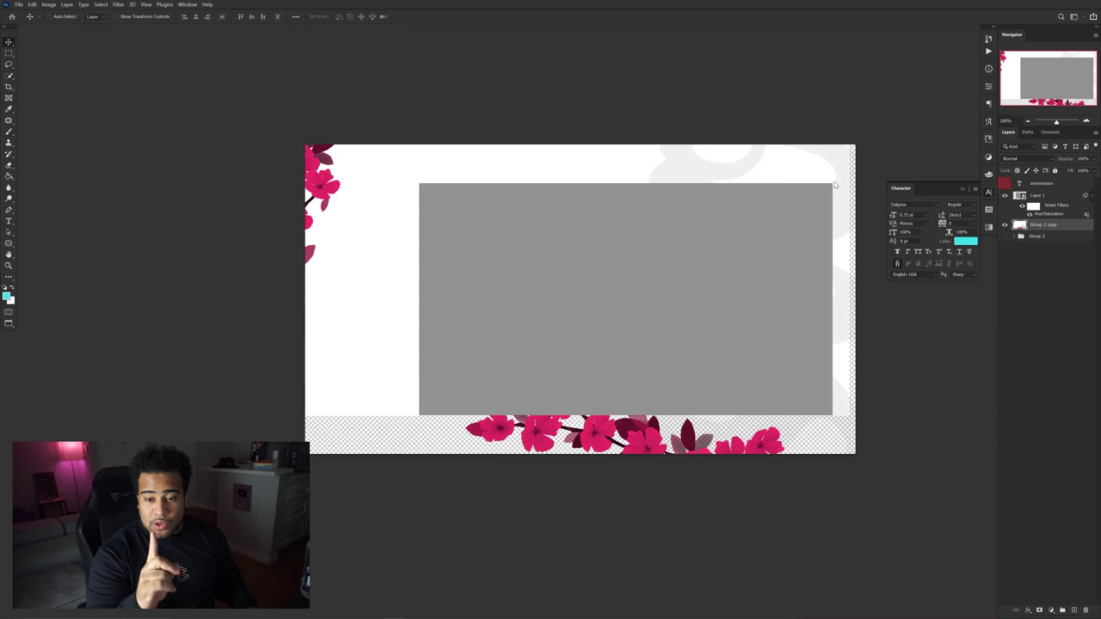
key("ctrl+z")
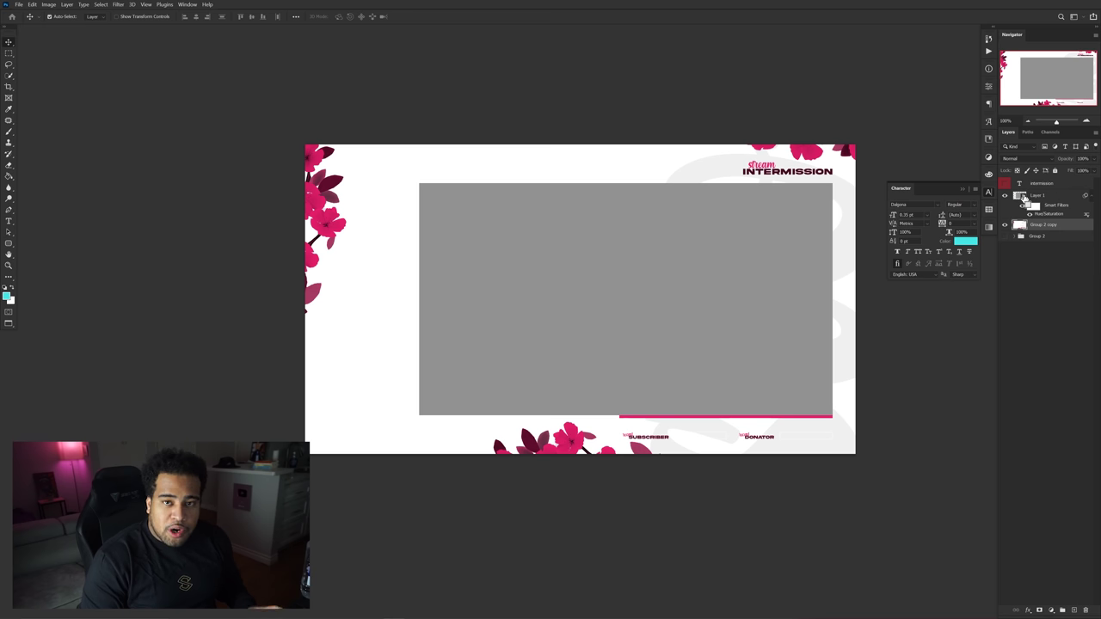
Step: Hide the grey frame layer and cut its rectangular outline out of the merged copy to leave a transparent opening
left_click(1021, 197, "ctrl")
left_click(1004, 197)
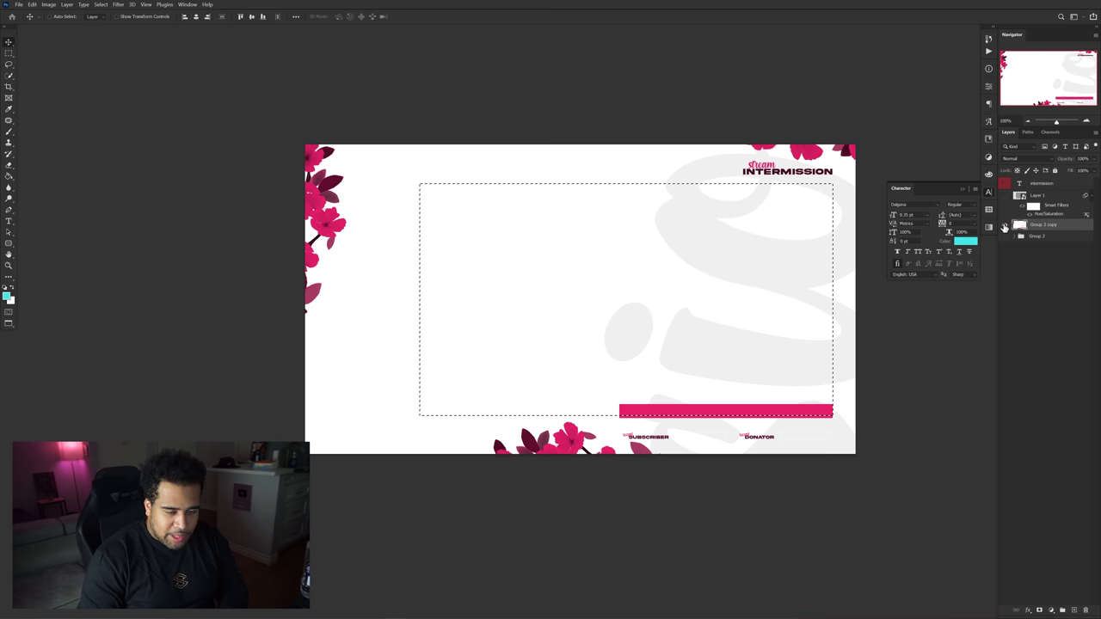
key("Delete")
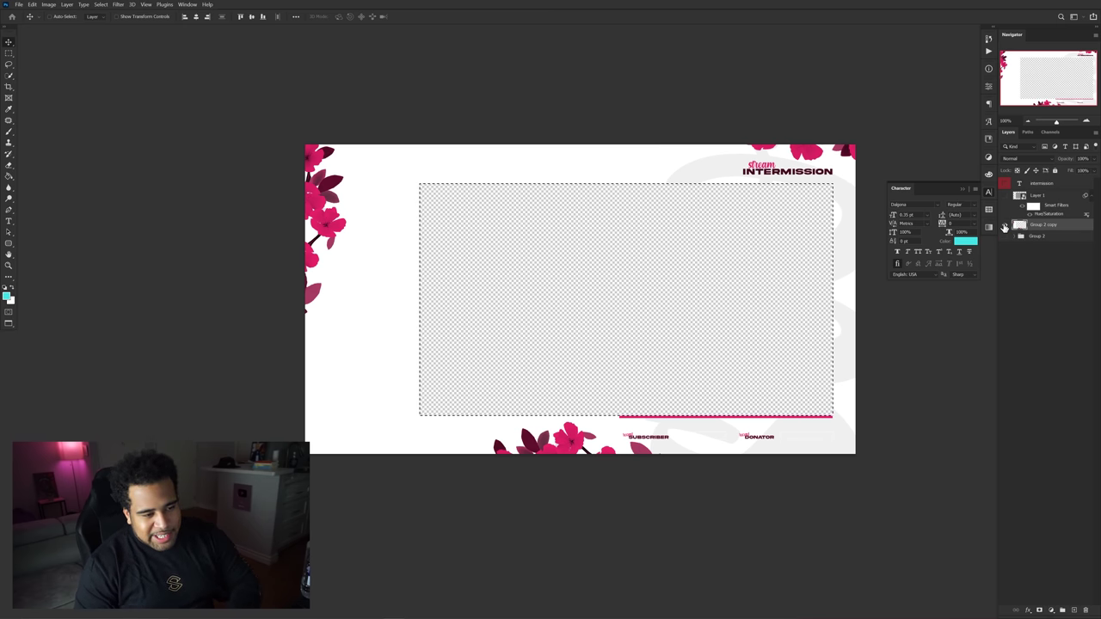
key("ctrl+d")
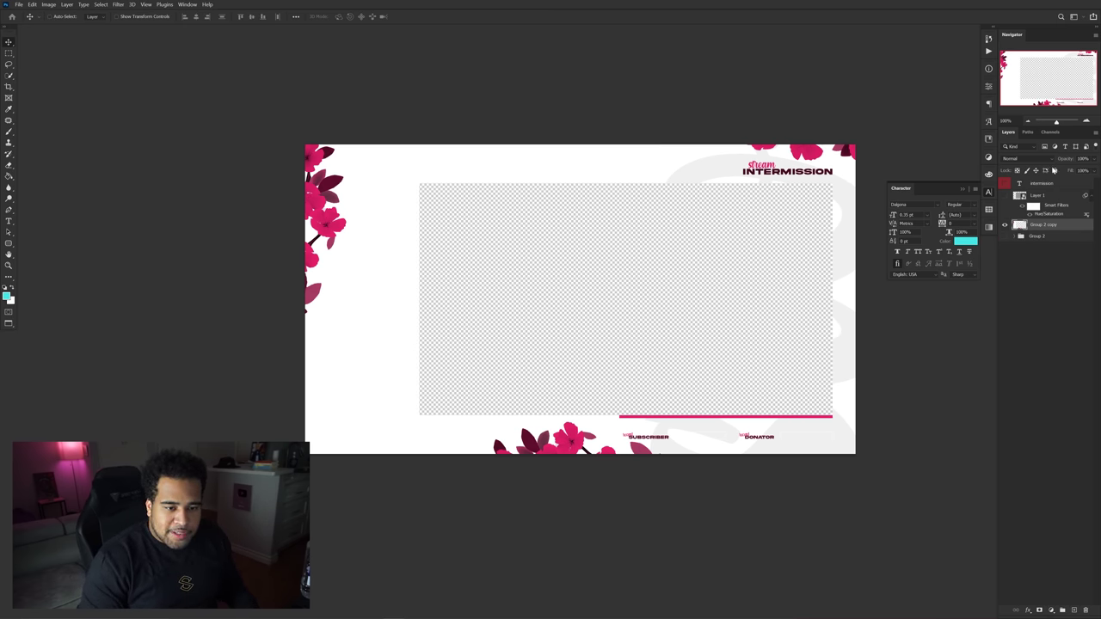
Step: Show the large pink vertical intermission lettering over the transparent opening
left_click(1046, 184)
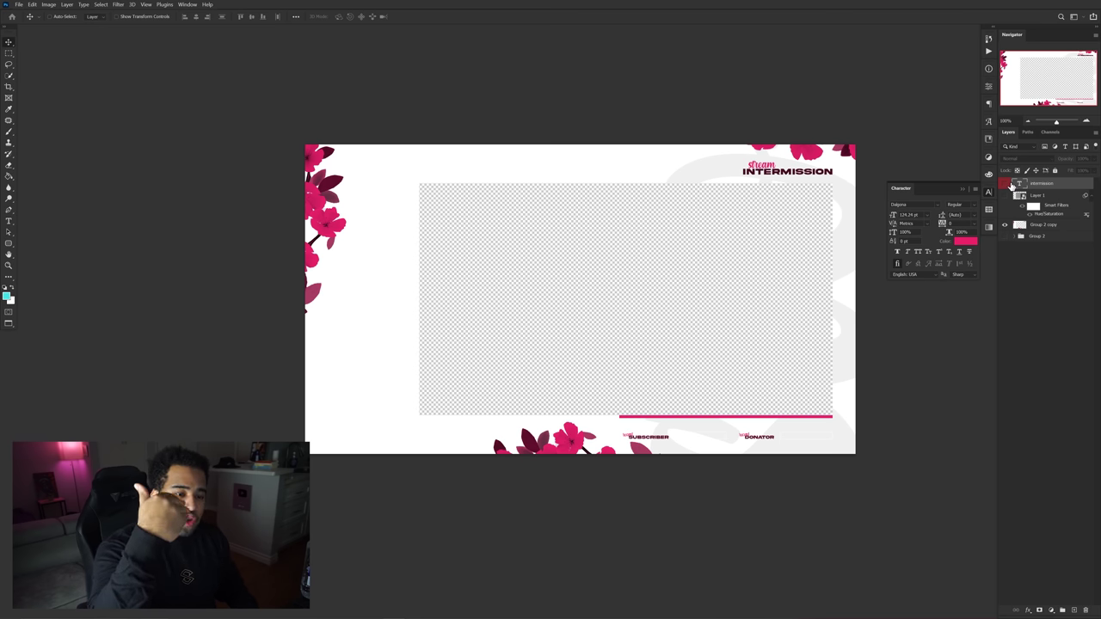
left_click(1005, 184)
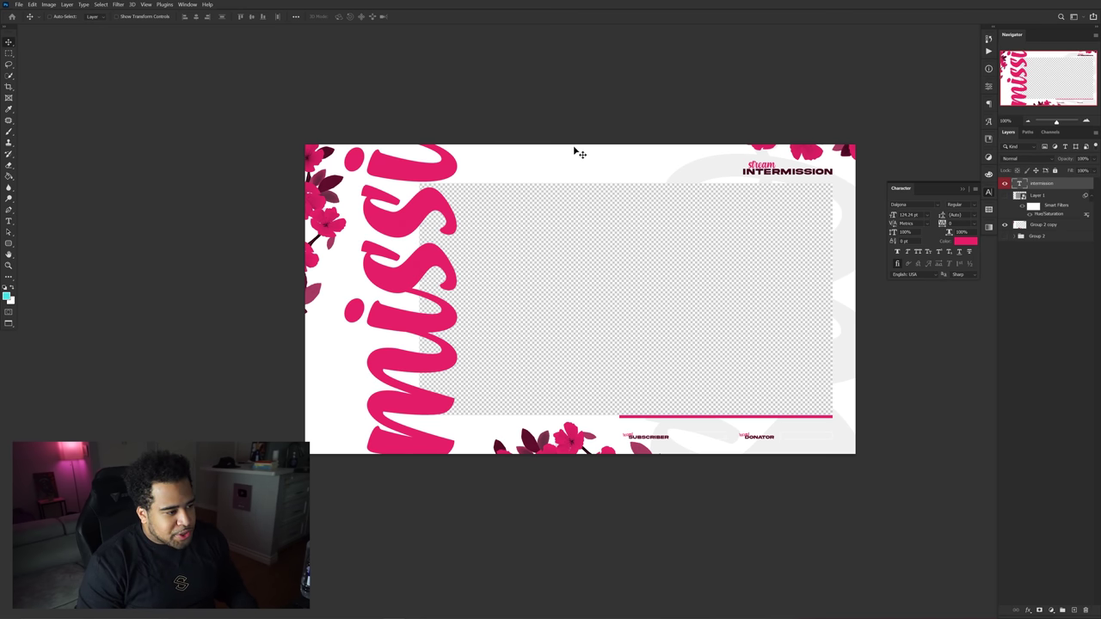